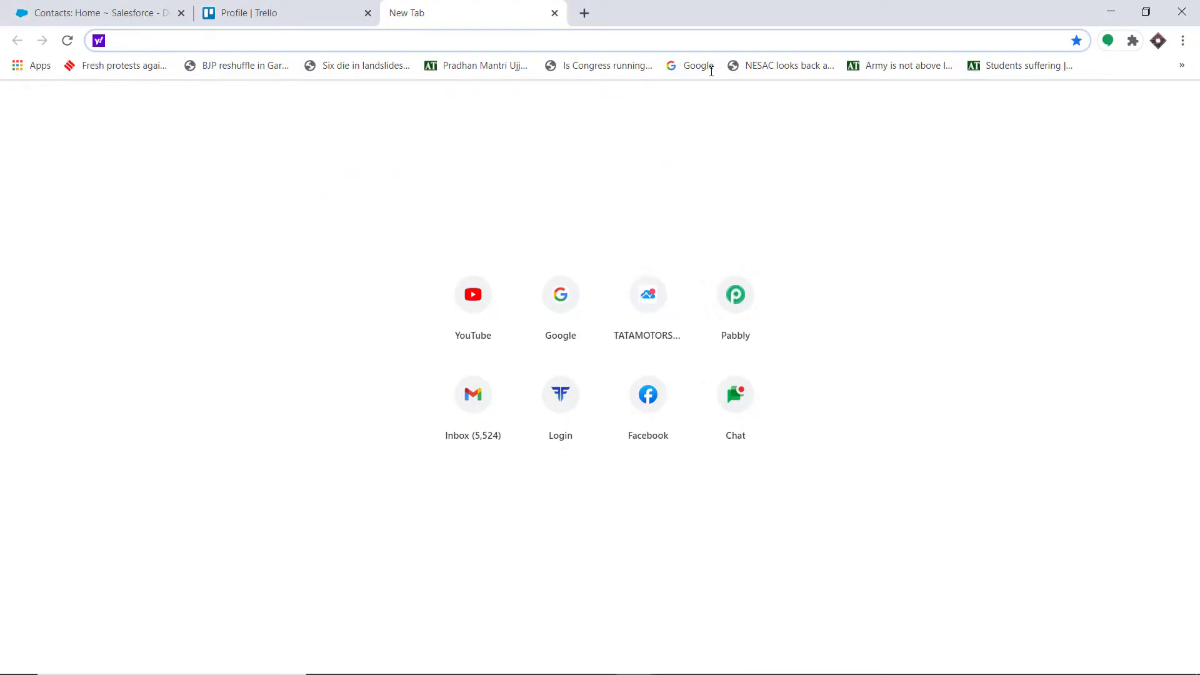
Step: Open pabbly.com and go to the product page for Connect
type("p")
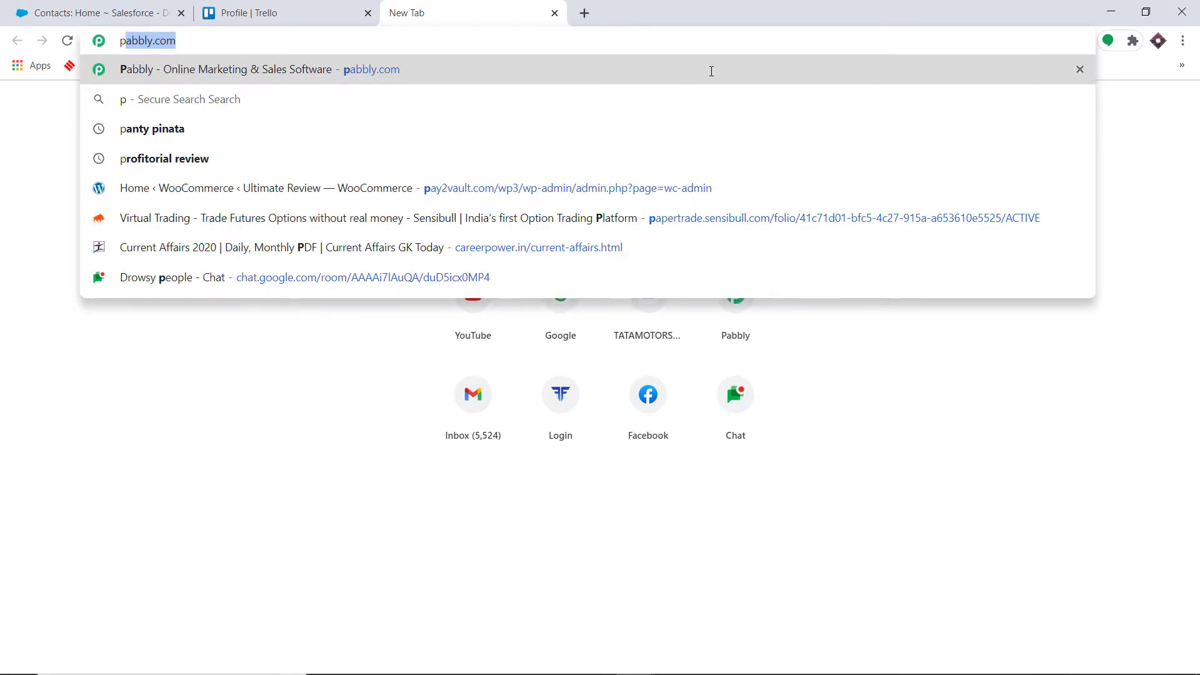
key("Return")
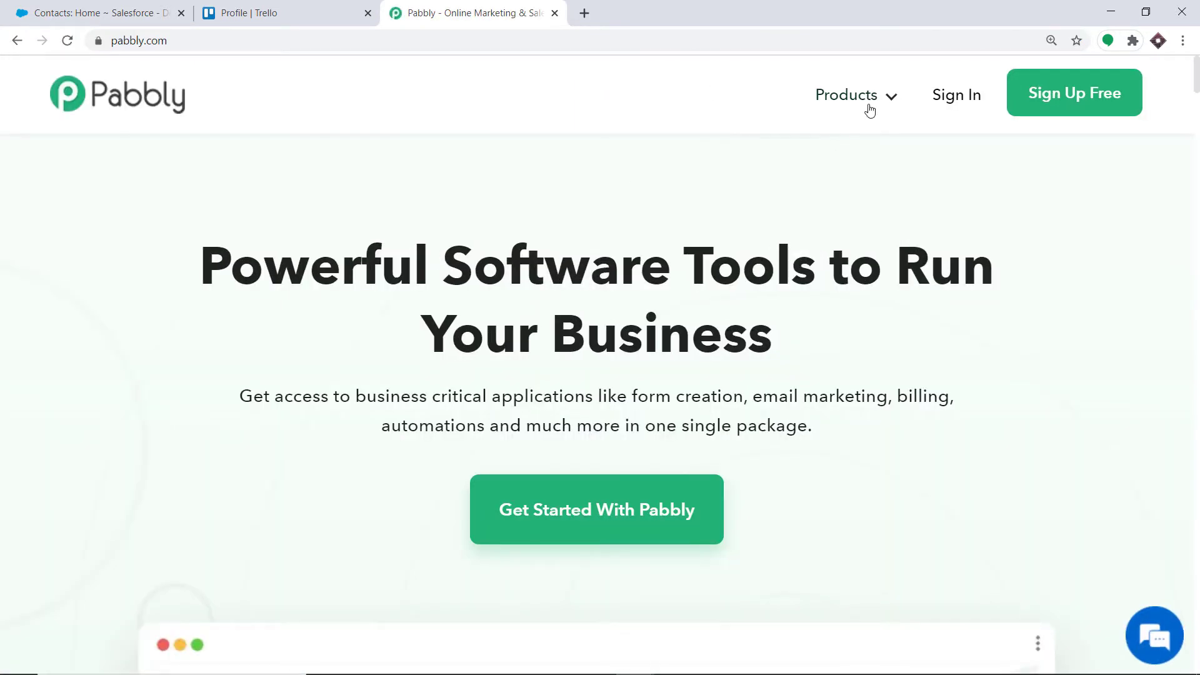
mouse_move(867, 99)
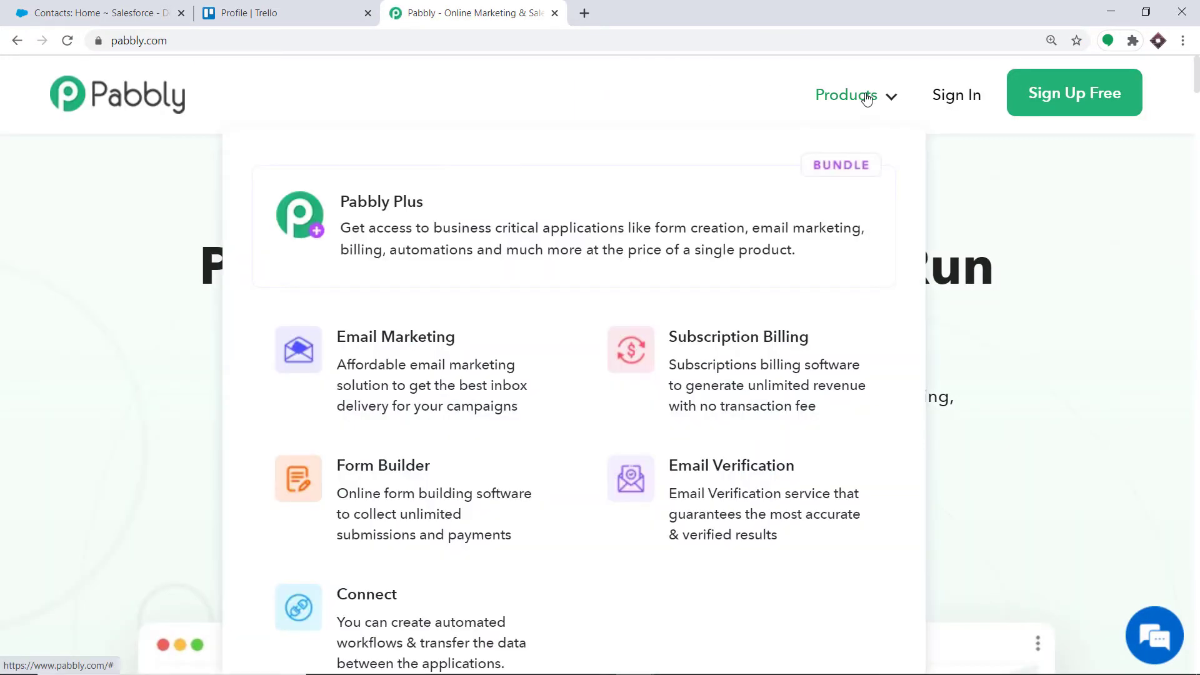
left_click(430, 654)
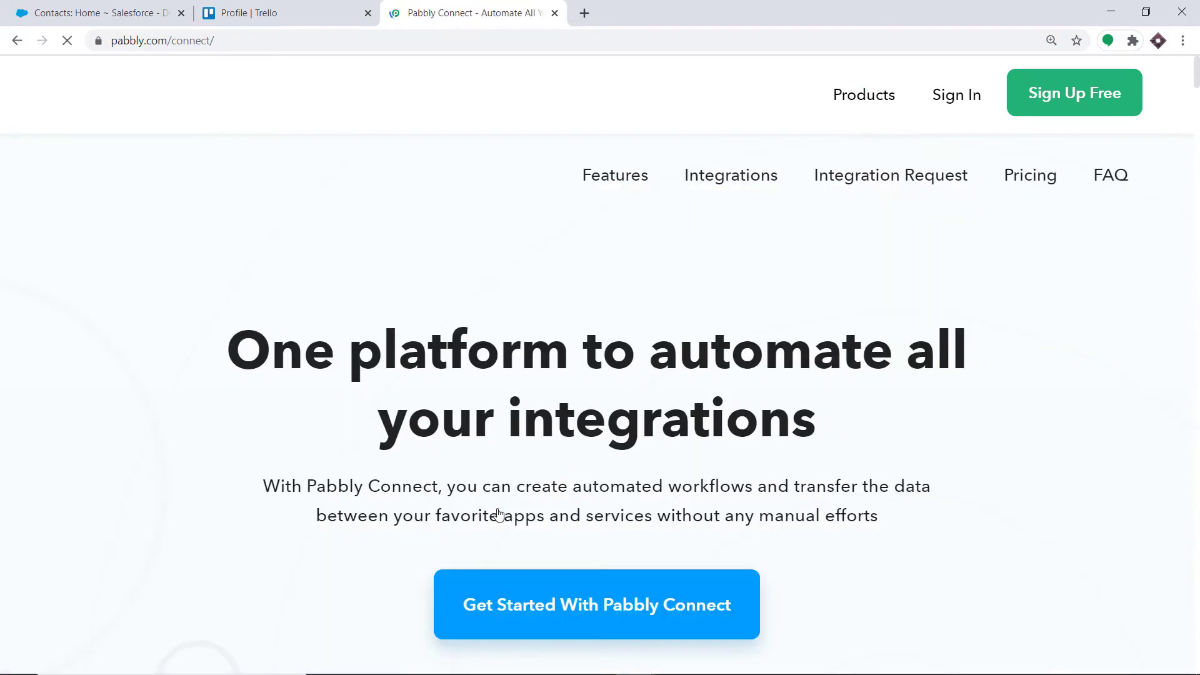
Step: Sign in to the Pabbly account and access the Connect application
left_click(955, 100)
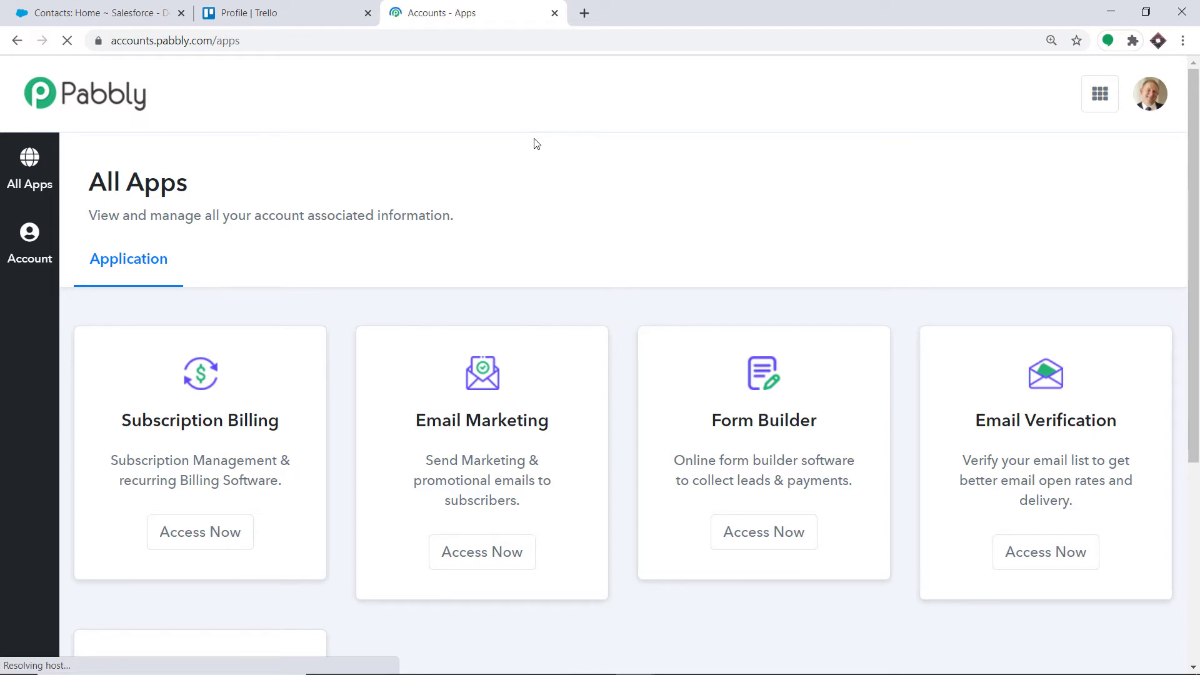
scroll(534, 144, "down", 5)
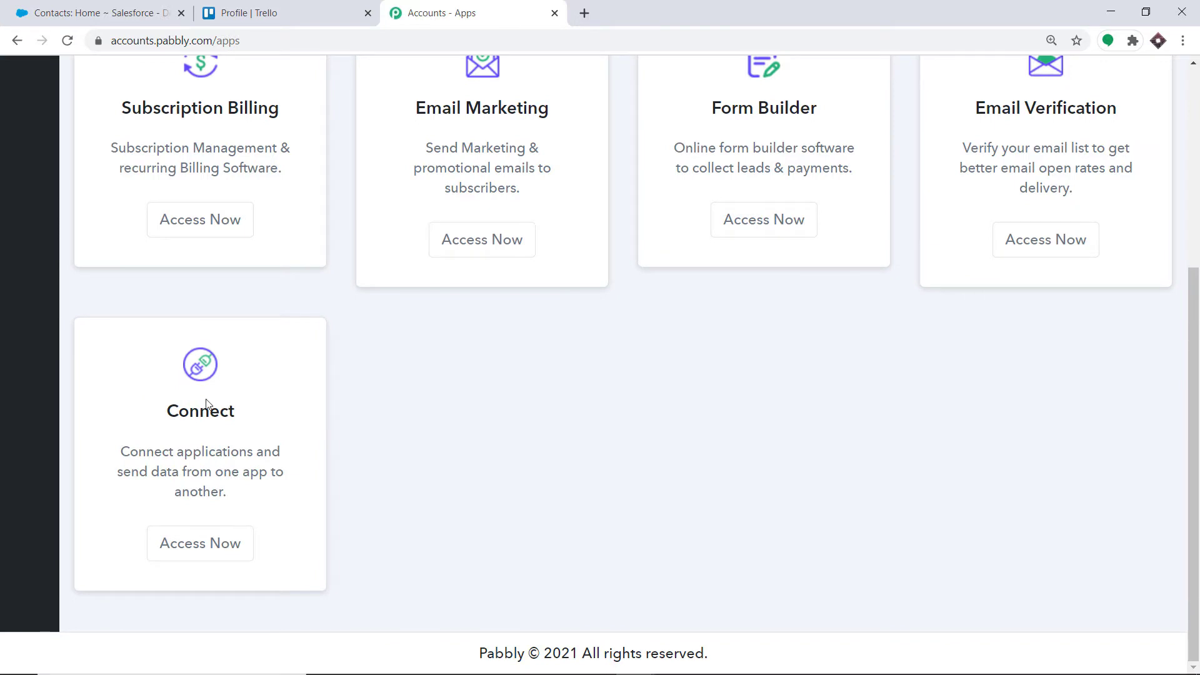
left_click(226, 541)
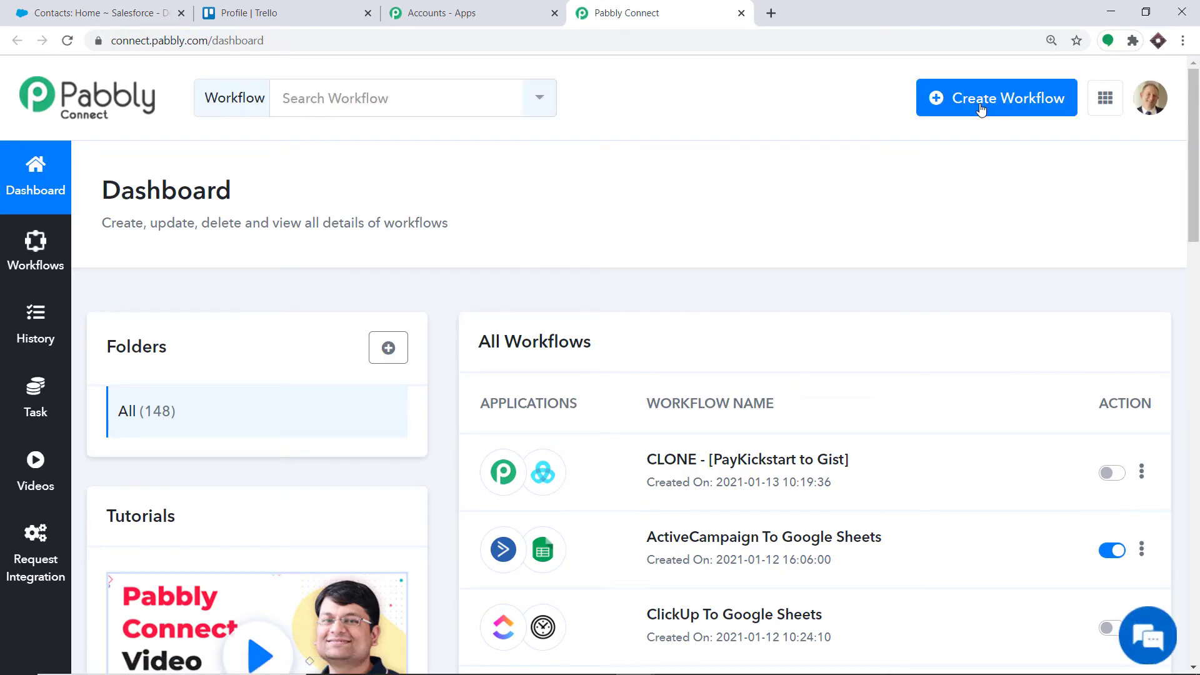
Step: Create a new workflow named "Salesforce To Trello"
left_click(980, 106)
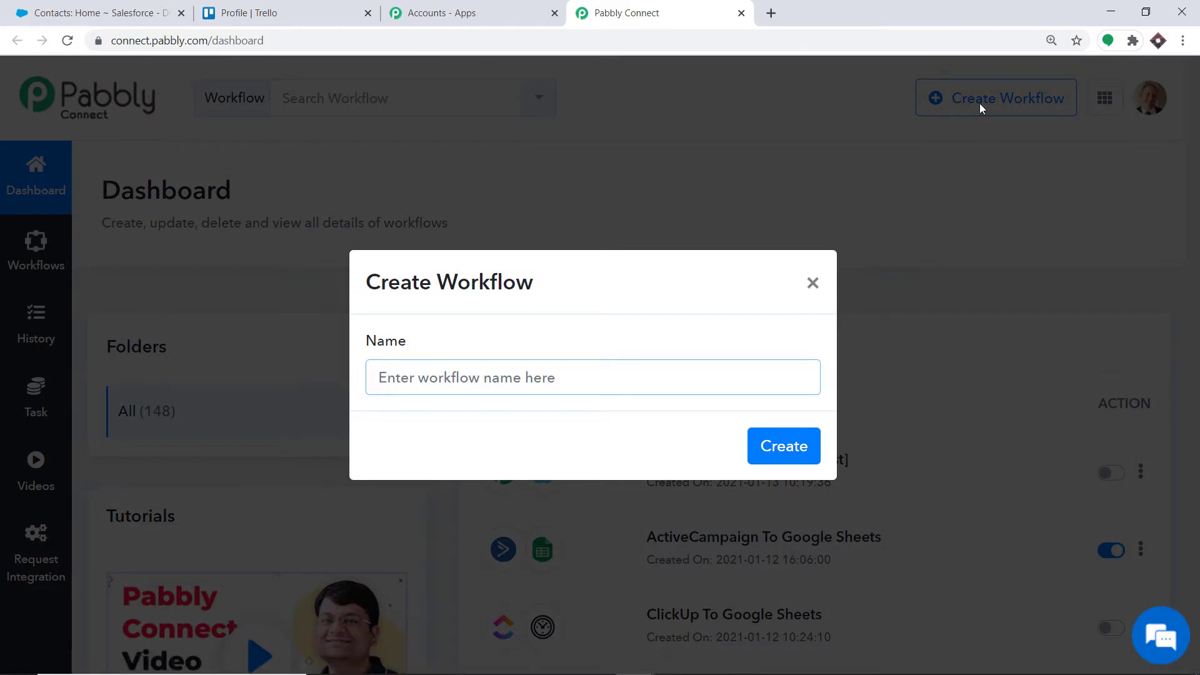
type("Sa")
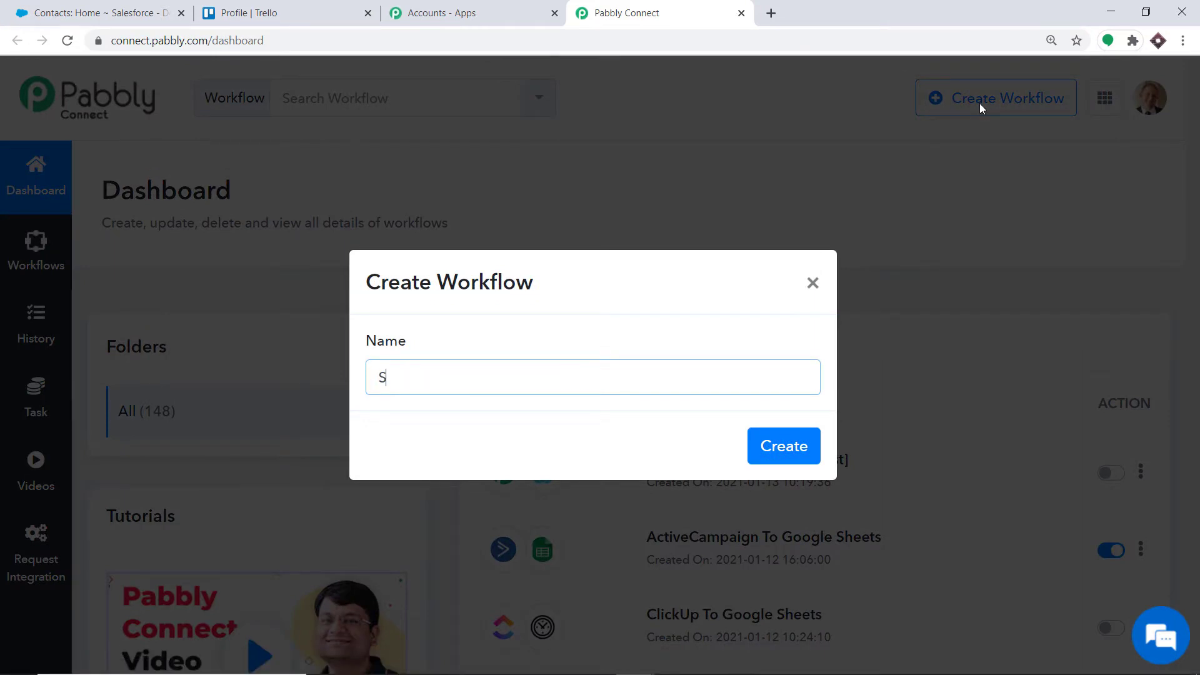
type("lesforce To Trello")
left_click(778, 456)
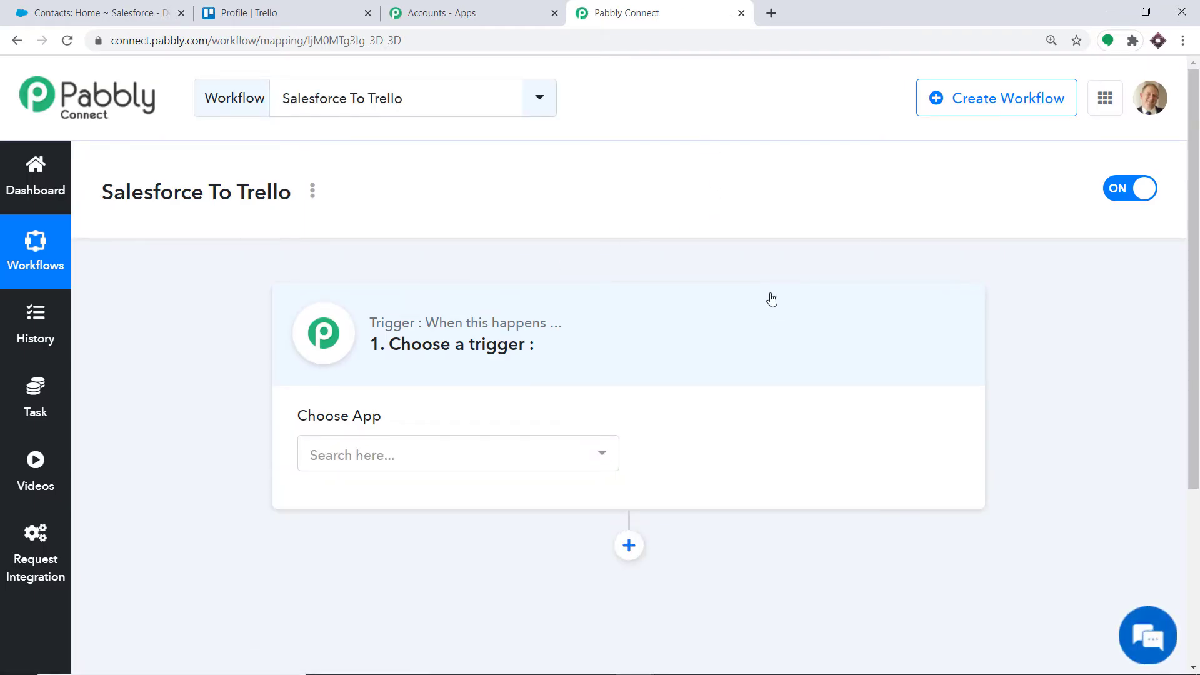
Step: Set the workflow's trigger app to Salesforce with New Task as the trigger event
left_click(526, 466)
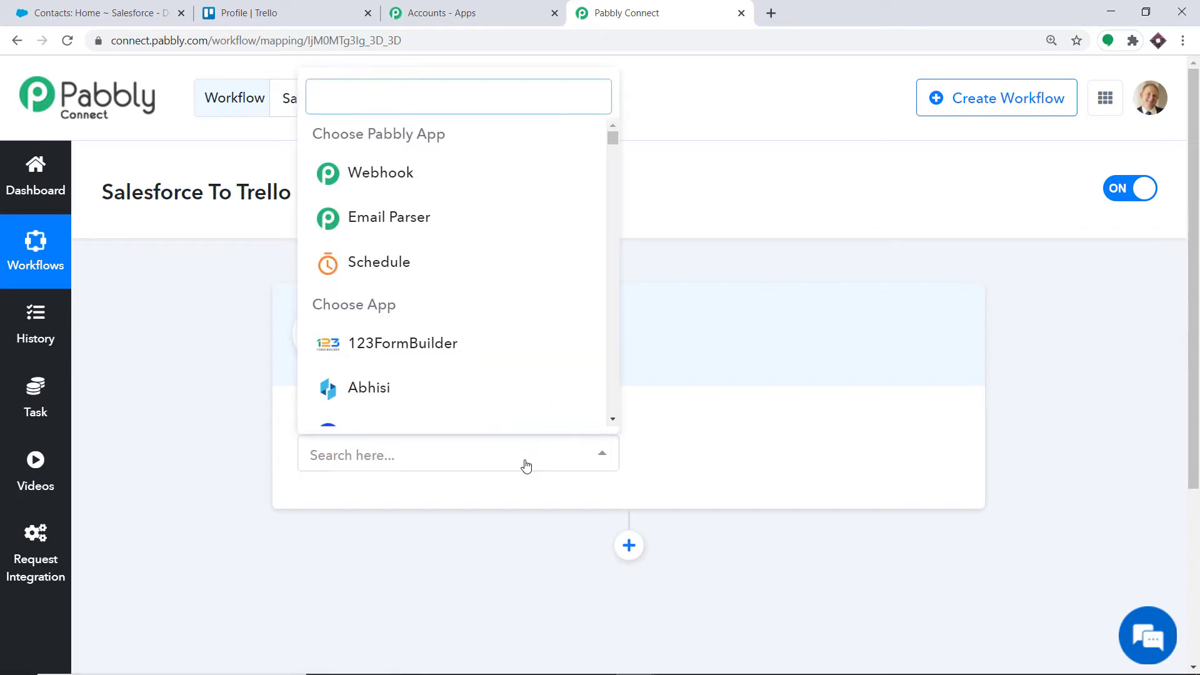
type("sale")
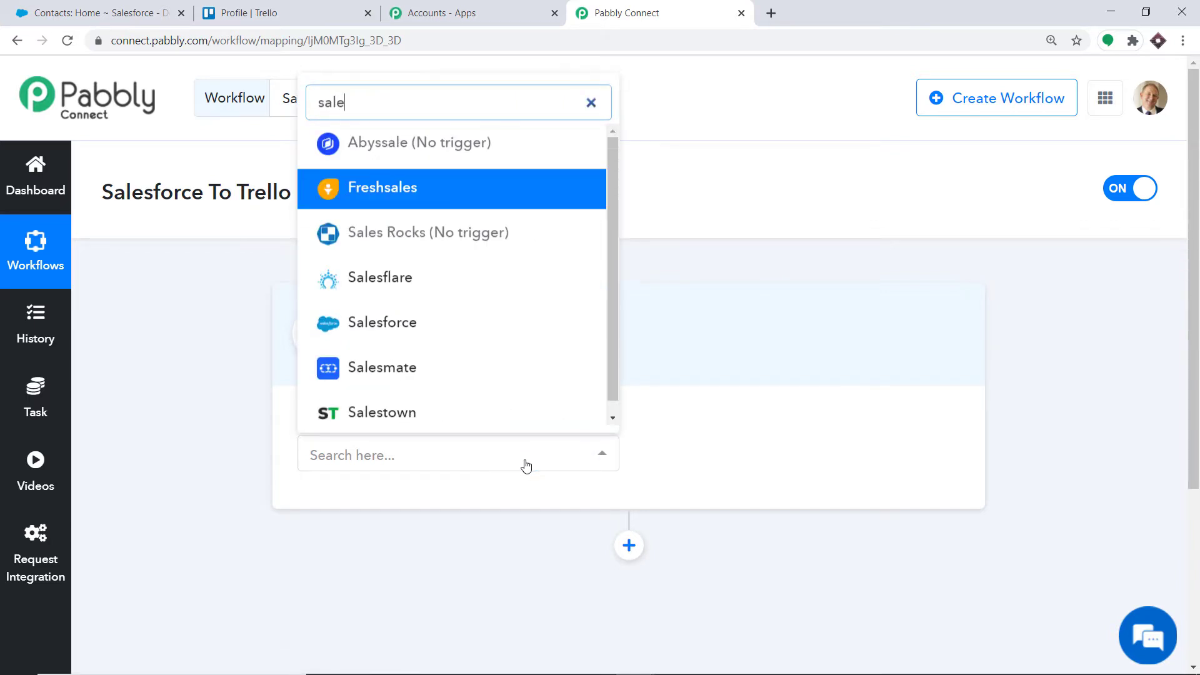
type("sforce")
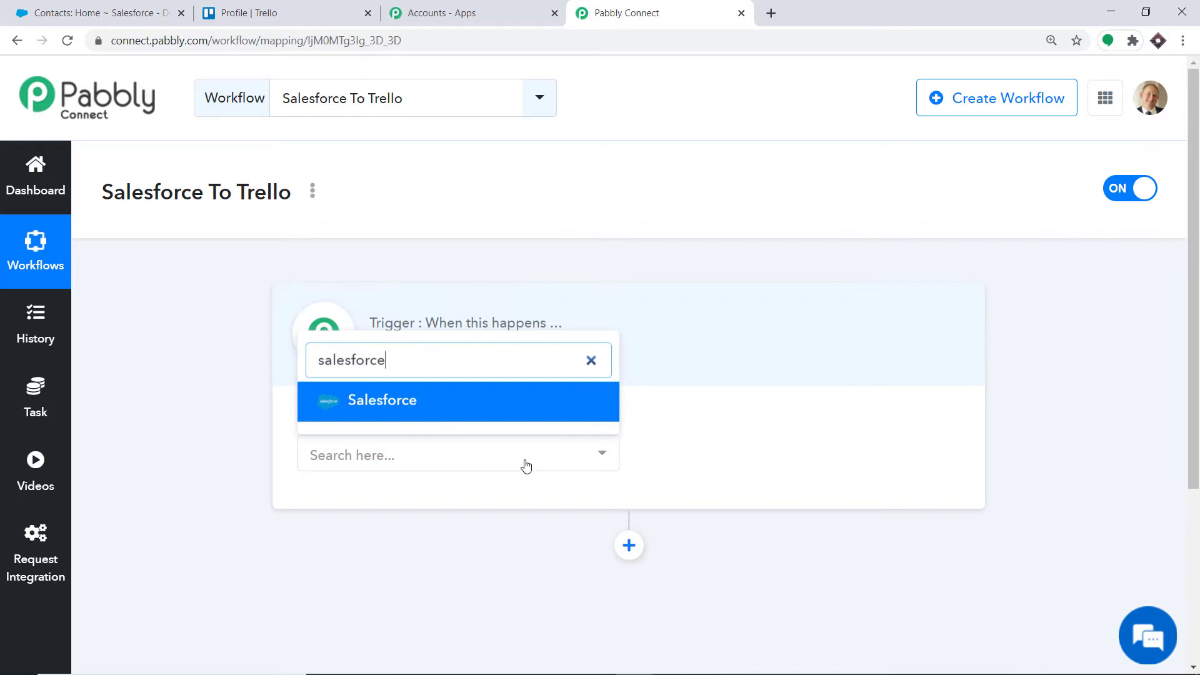
left_click(488, 407)
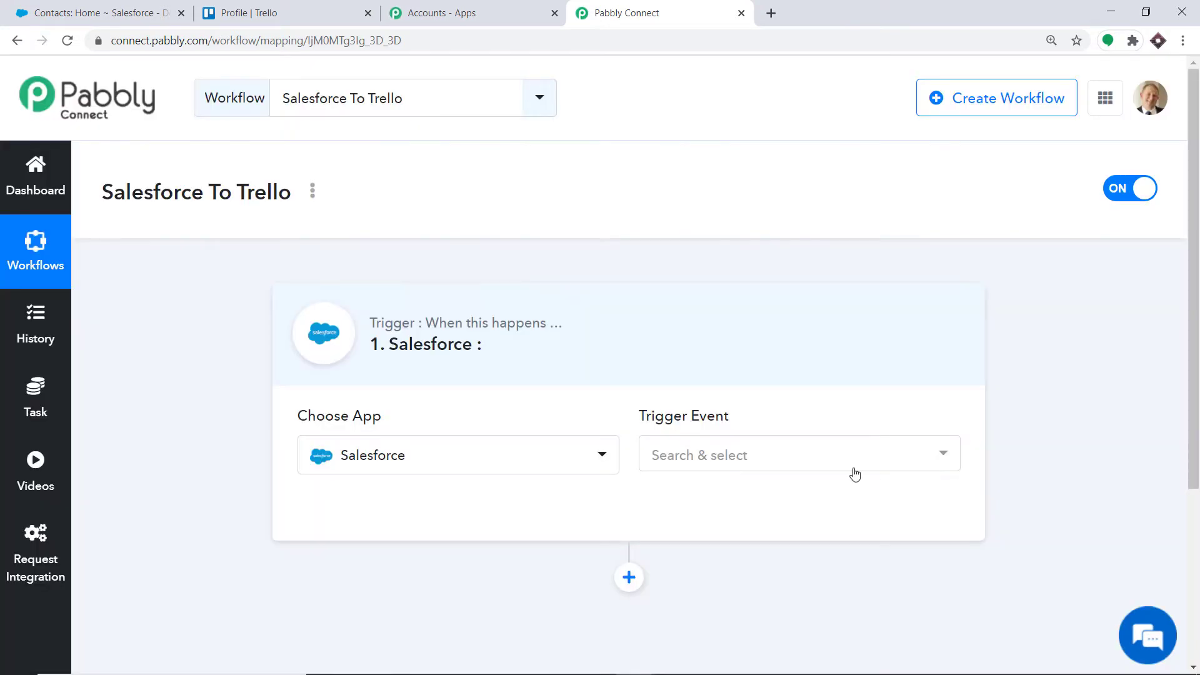
left_click(734, 466)
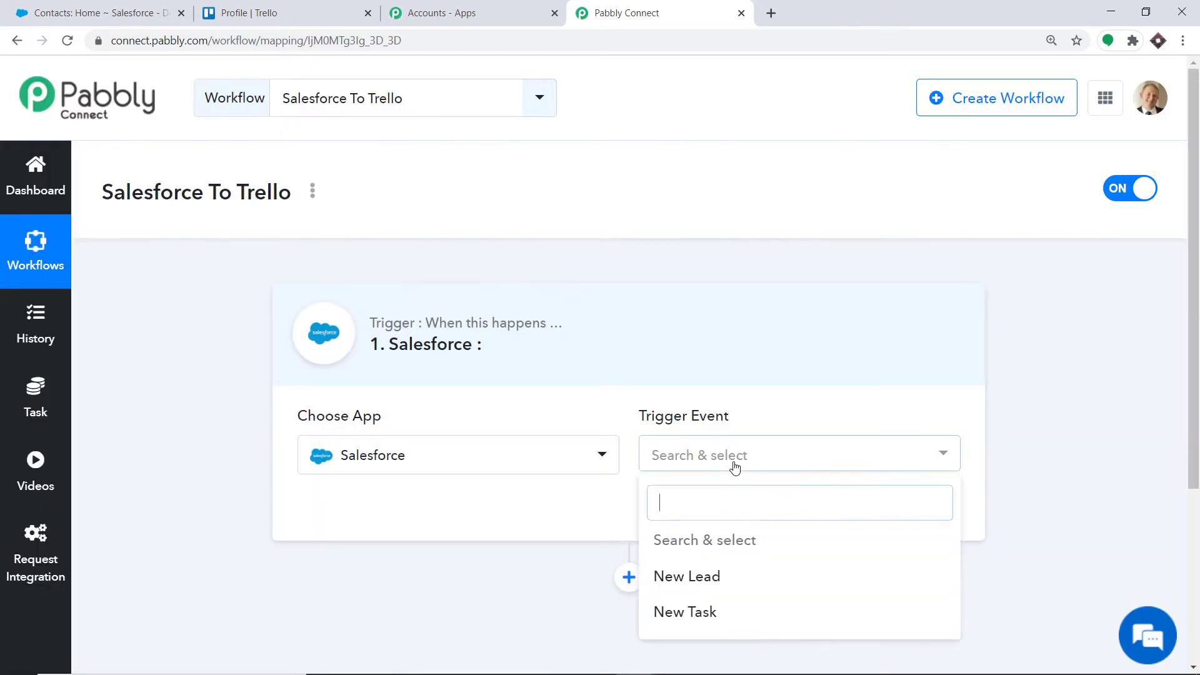
left_click(708, 619)
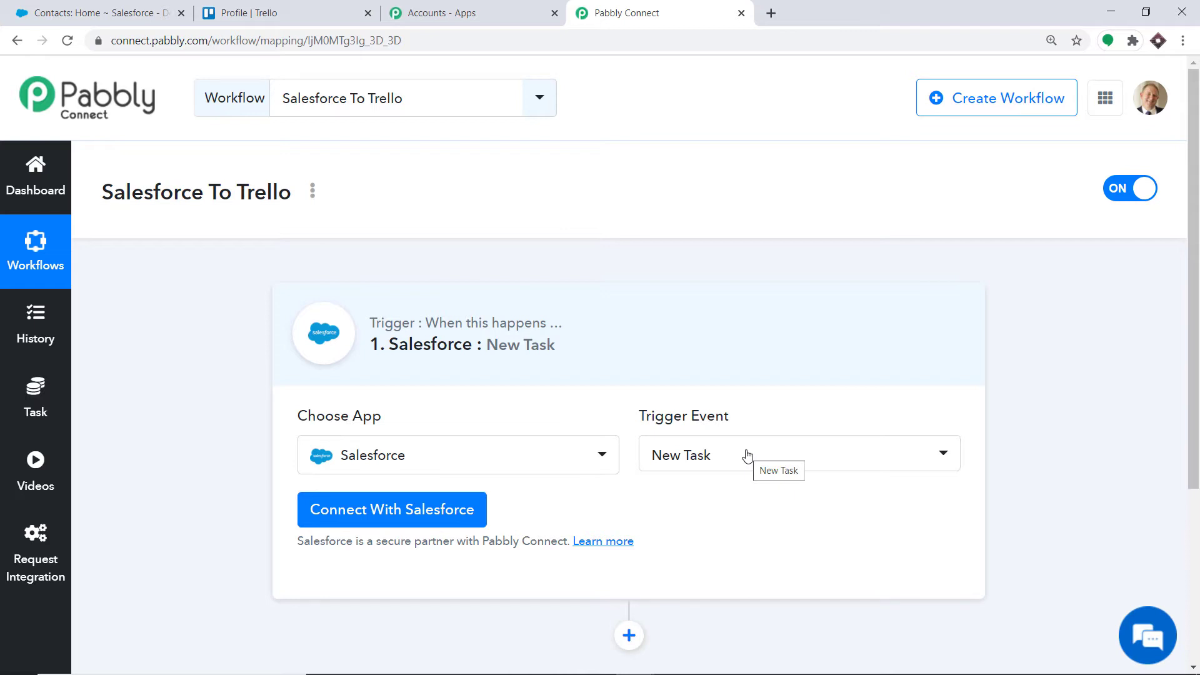
left_click(747, 455)
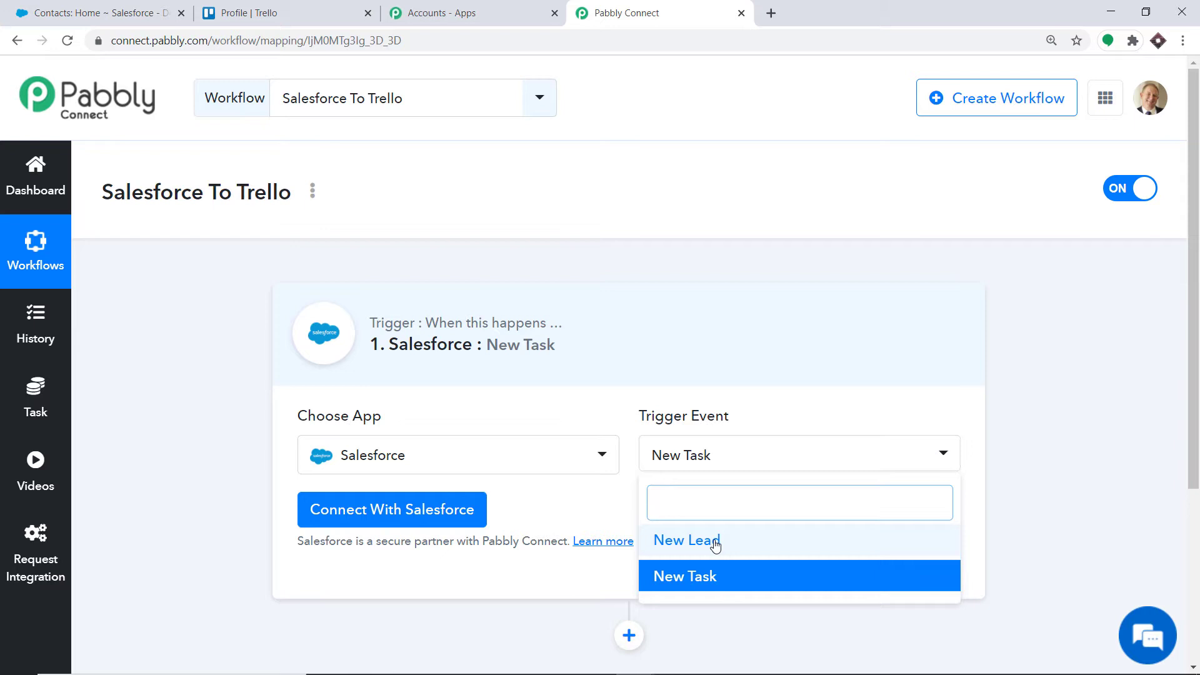
left_click(768, 413)
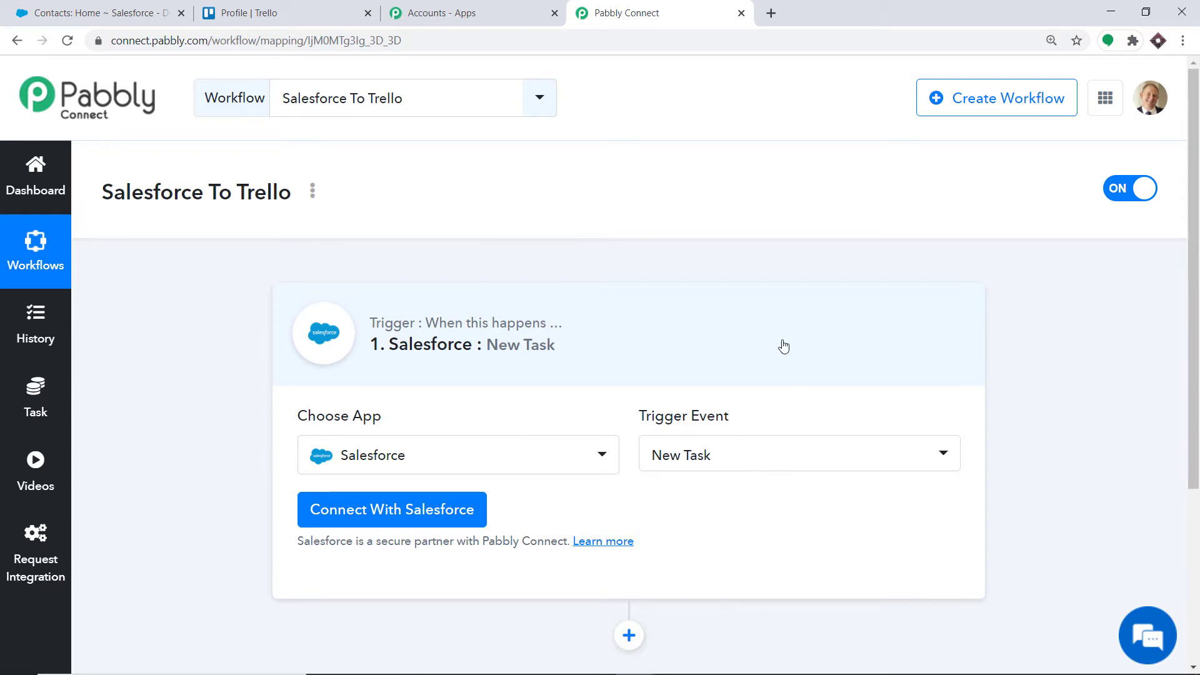
Step: Connect the trigger to Salesforce with new credentials and allow Pabbly Connect access to the account
left_click(351, 527)
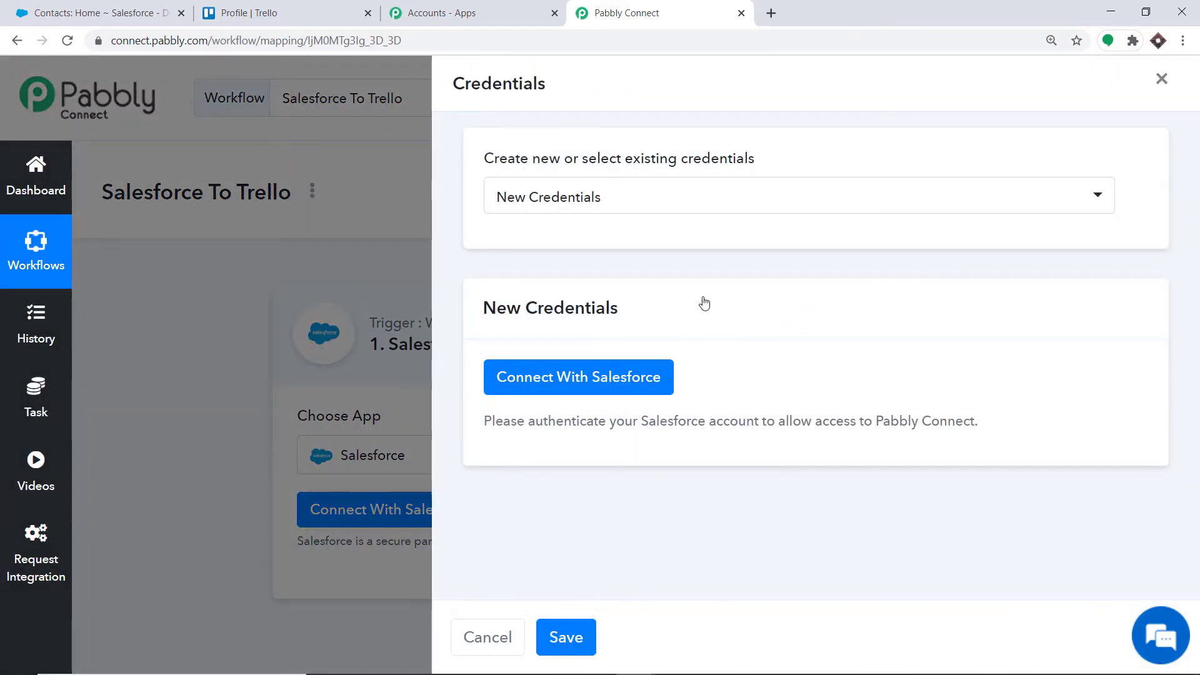
left_click(563, 385)
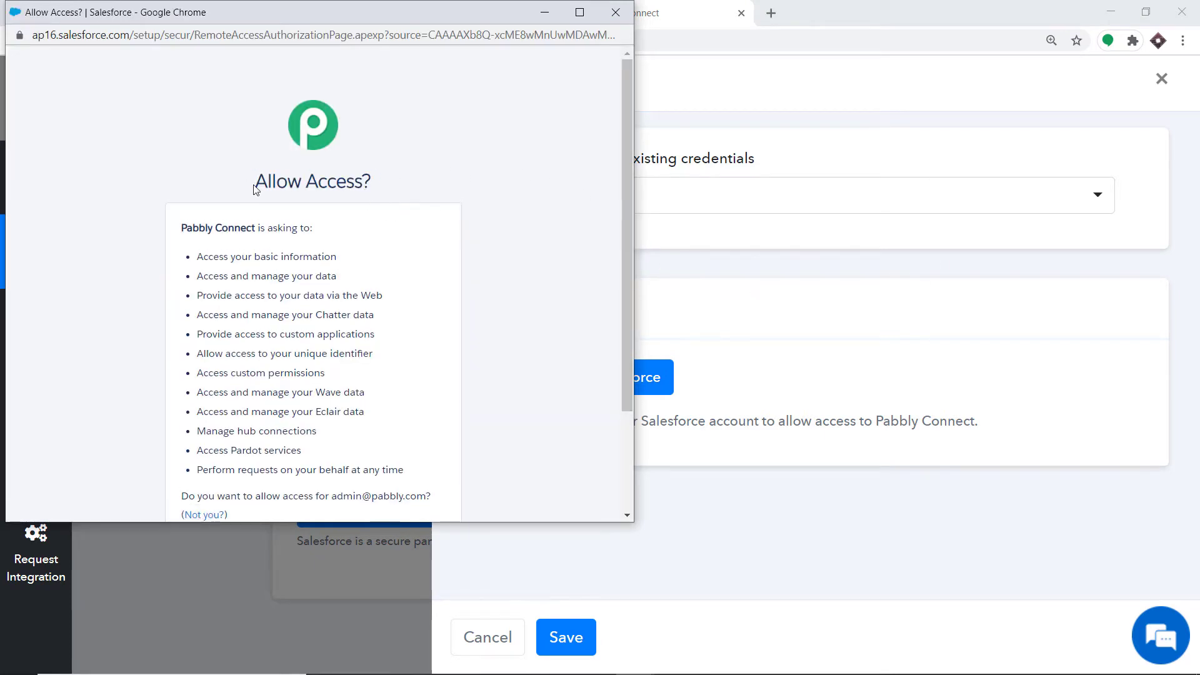
scroll(439, 200, "down", 2)
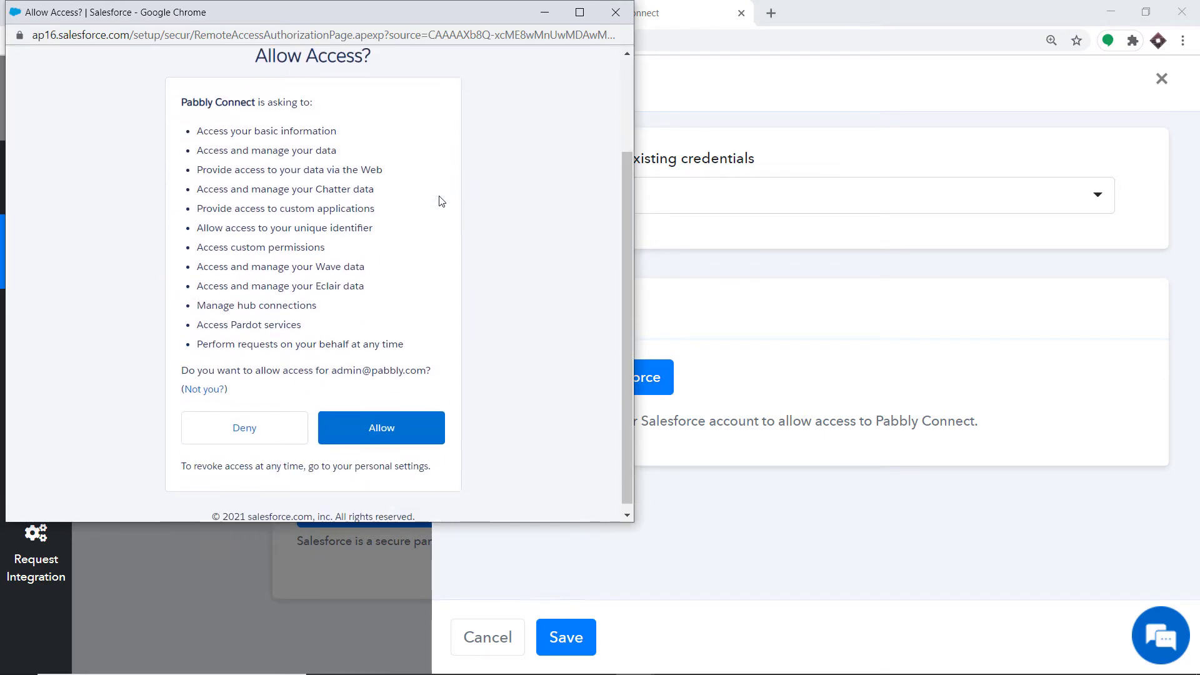
left_click(400, 425)
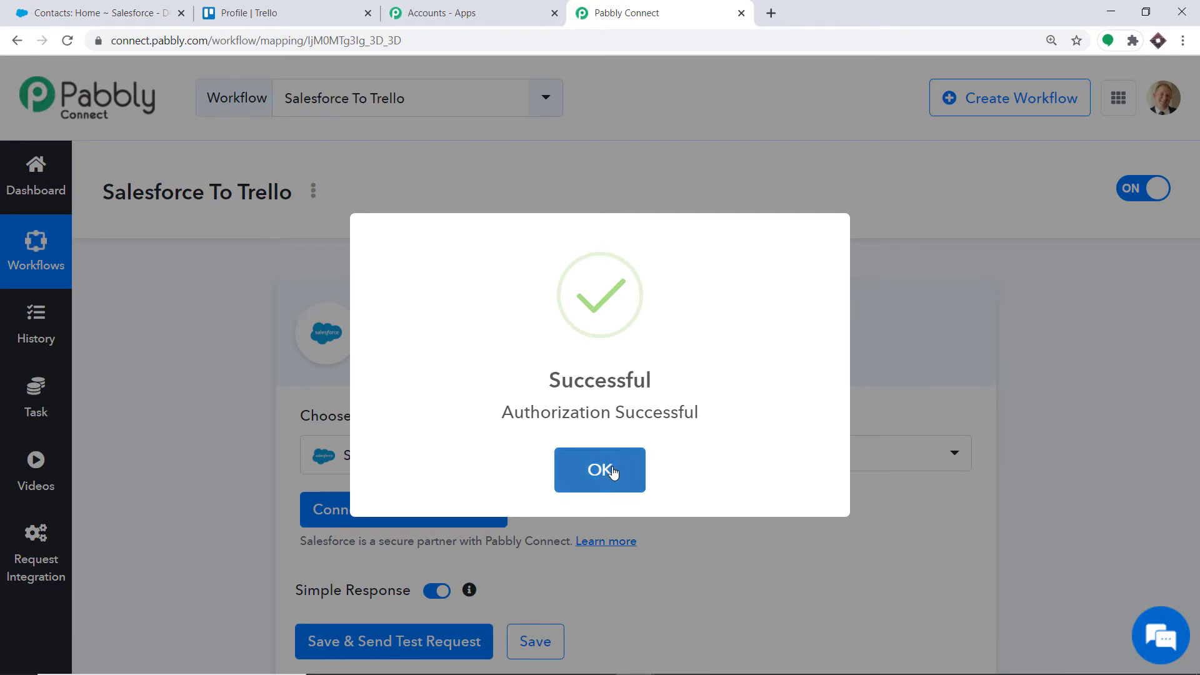
left_click(611, 470)
Step: Save the Salesforce trigger with a test request and review the task fields in its API response
scroll(886, 207, "down", 3)
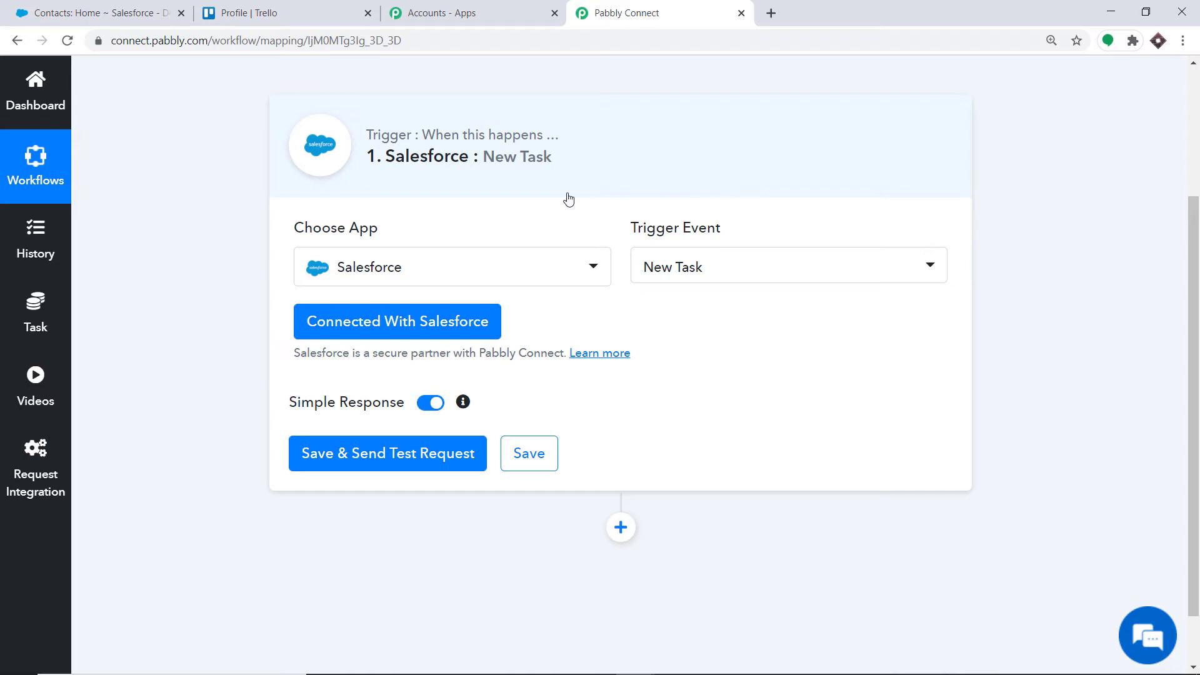
left_click(81, 11)
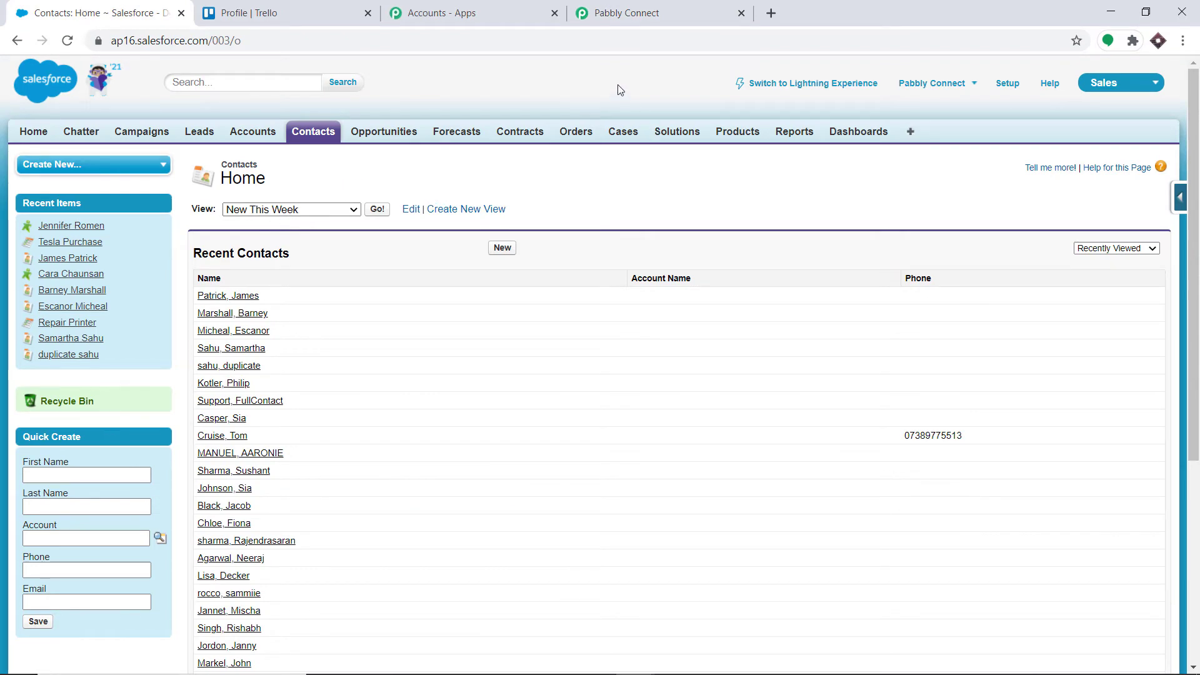
left_click(629, 8)
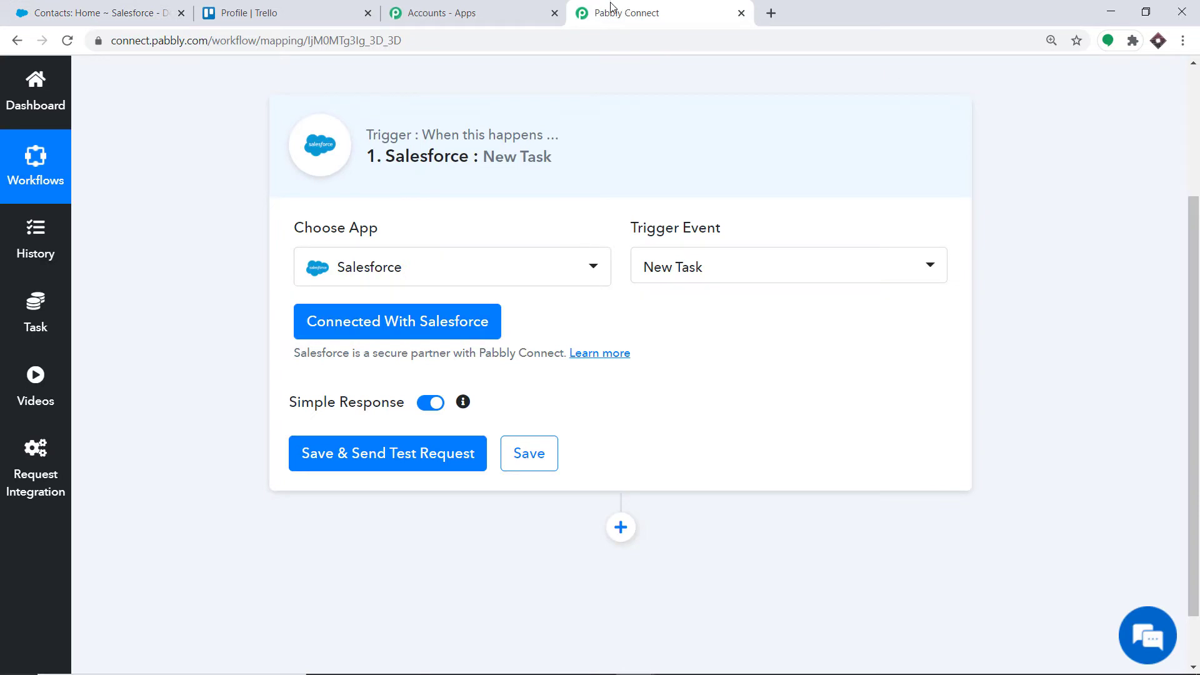
left_click(355, 457)
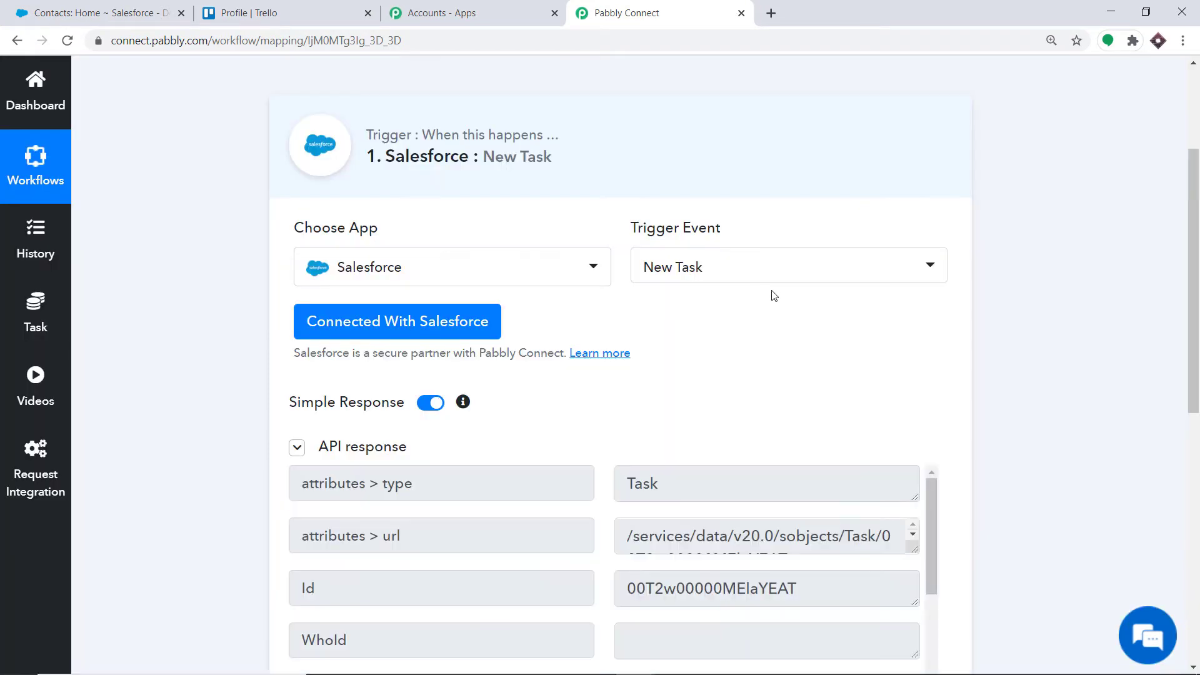
scroll(887, 378, "down", 4)
scroll(643, 396, "down", 1)
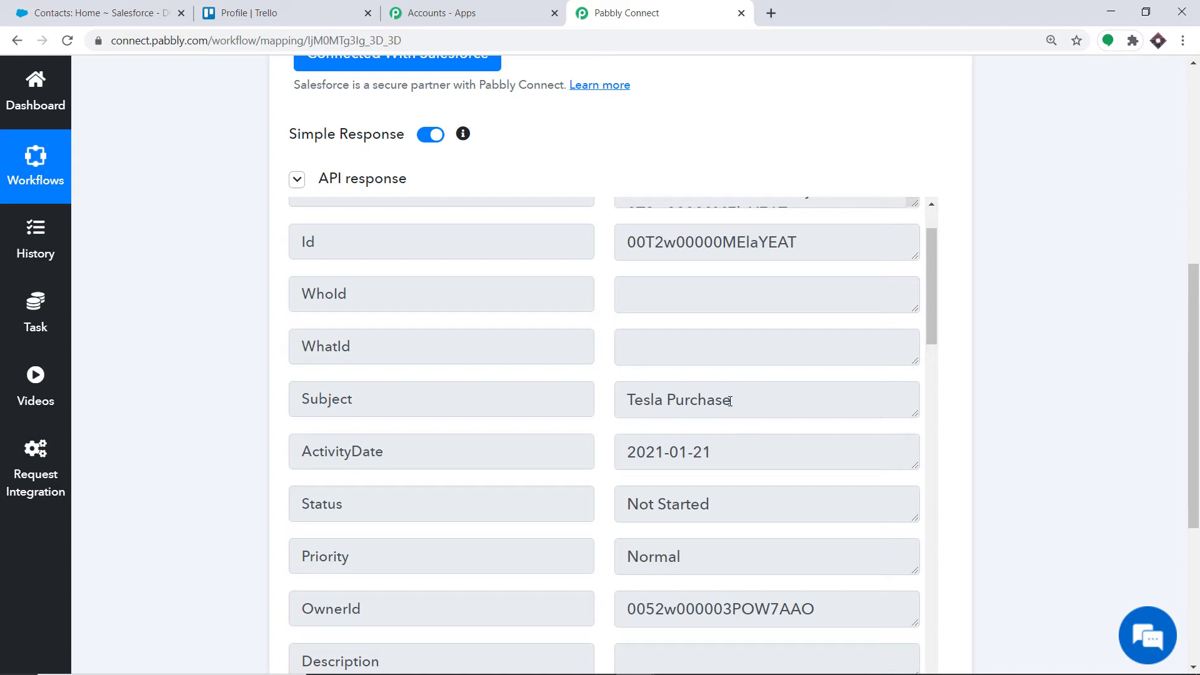
scroll(719, 401, "down", 3)
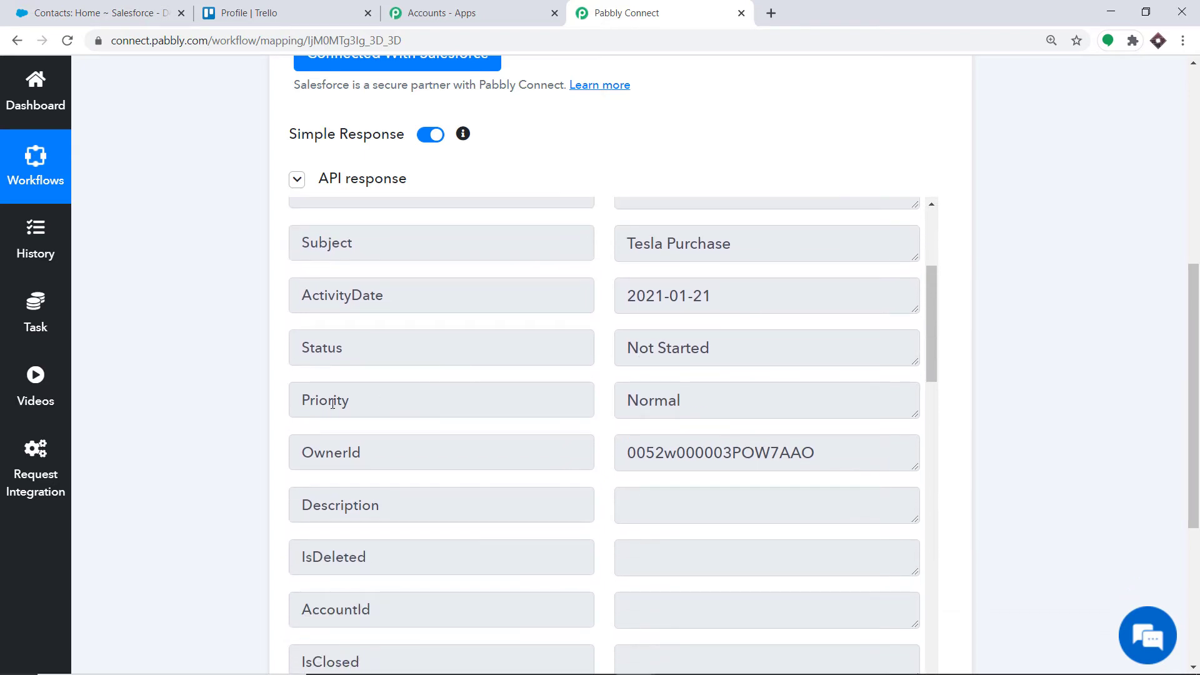
scroll(718, 343, "down", 4)
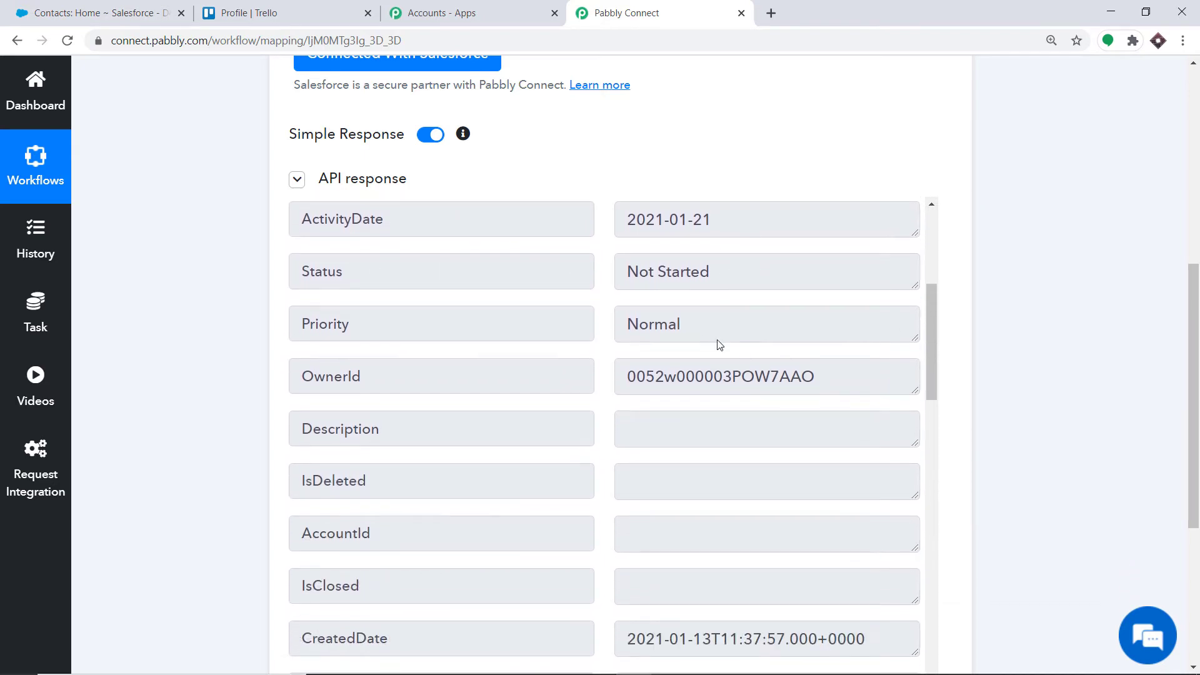
scroll(662, 350, "up", 5)
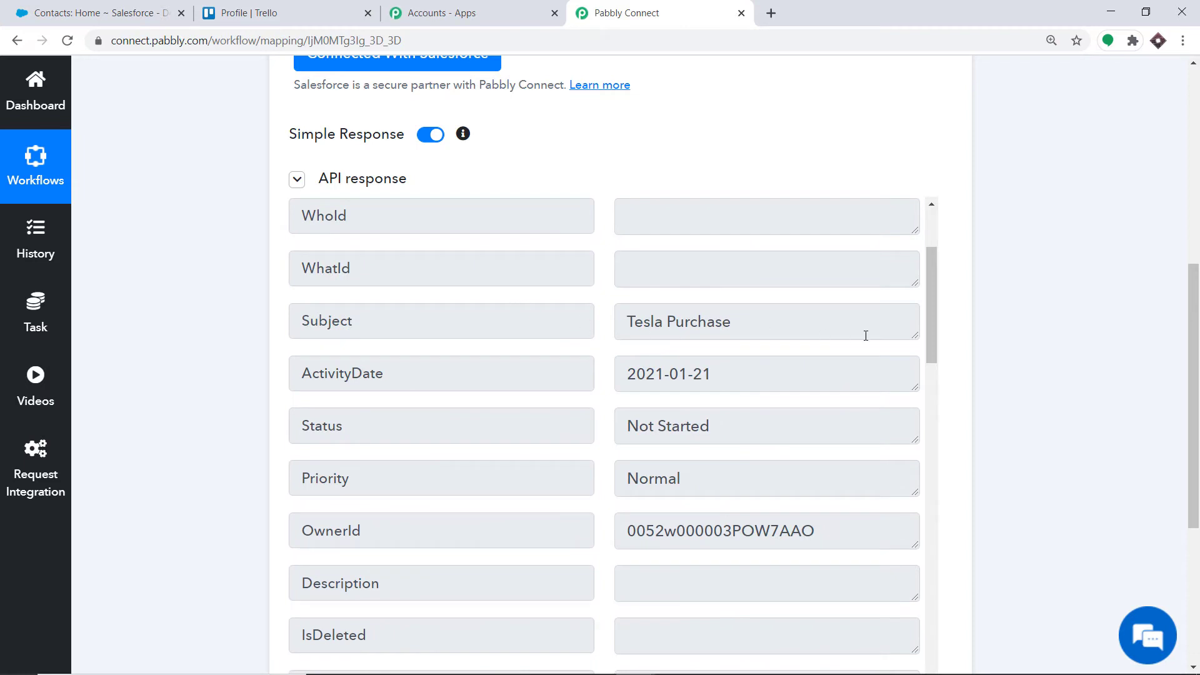
scroll(719, 282, "up", 2)
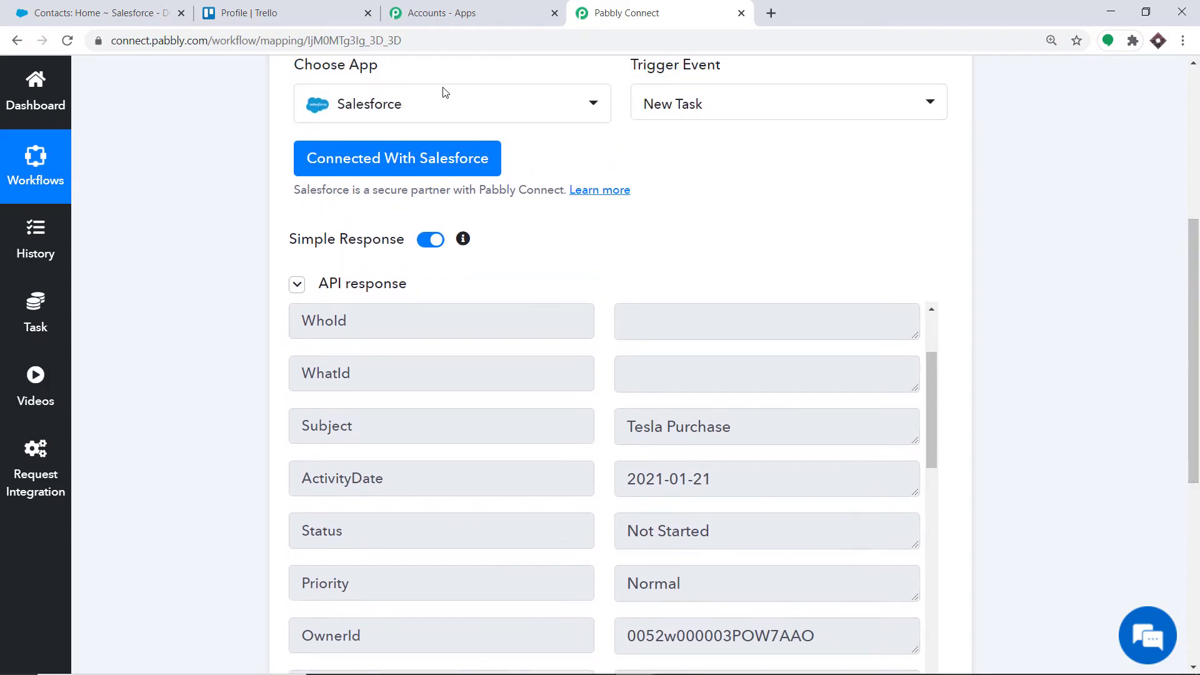
Step: Switch to Salesforce, open an existing contact's record and start a new task for it
left_click(125, 13)
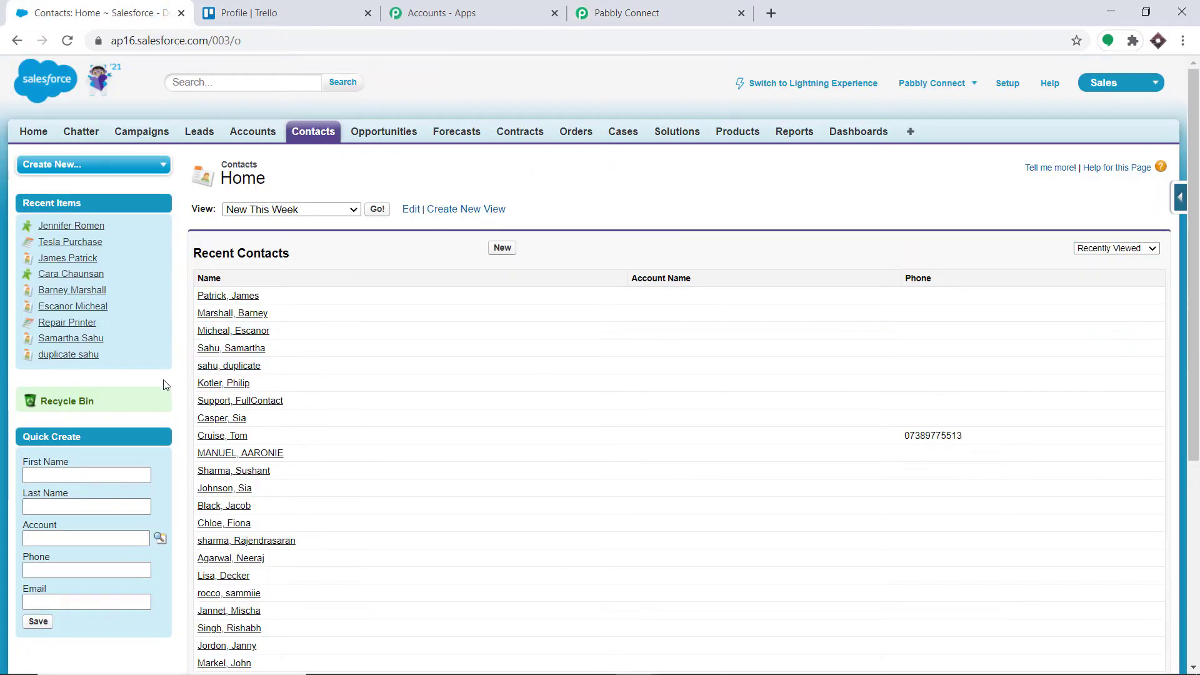
scroll(164, 385, "down", 1)
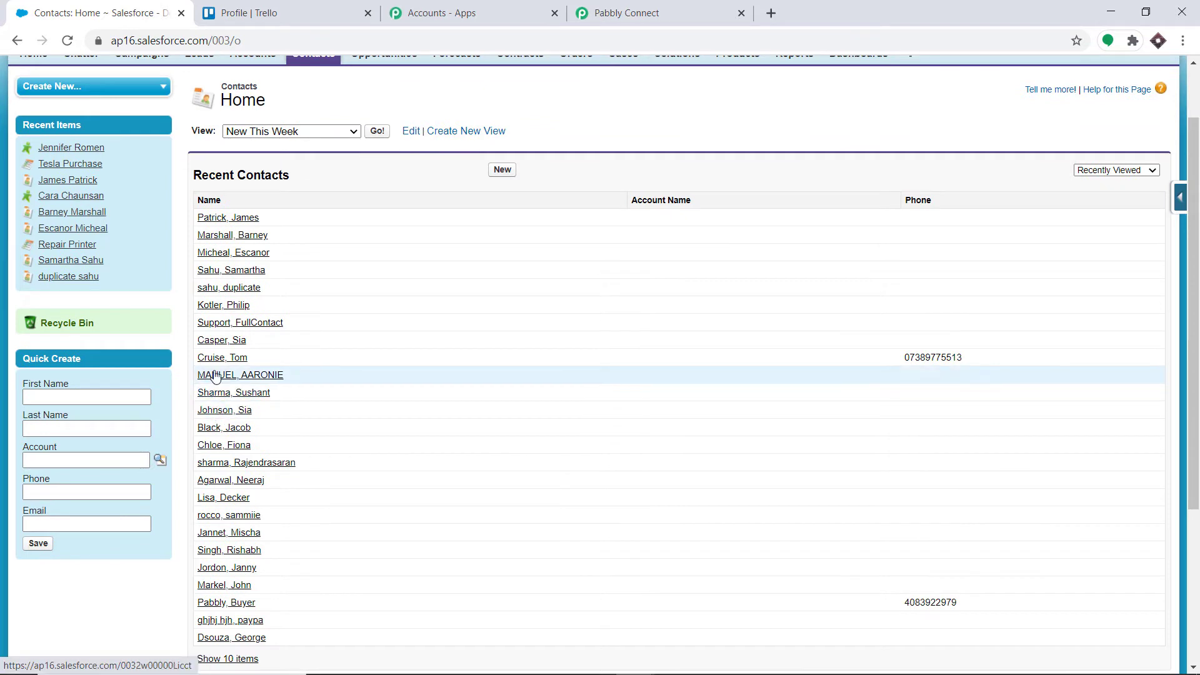
left_click(215, 343)
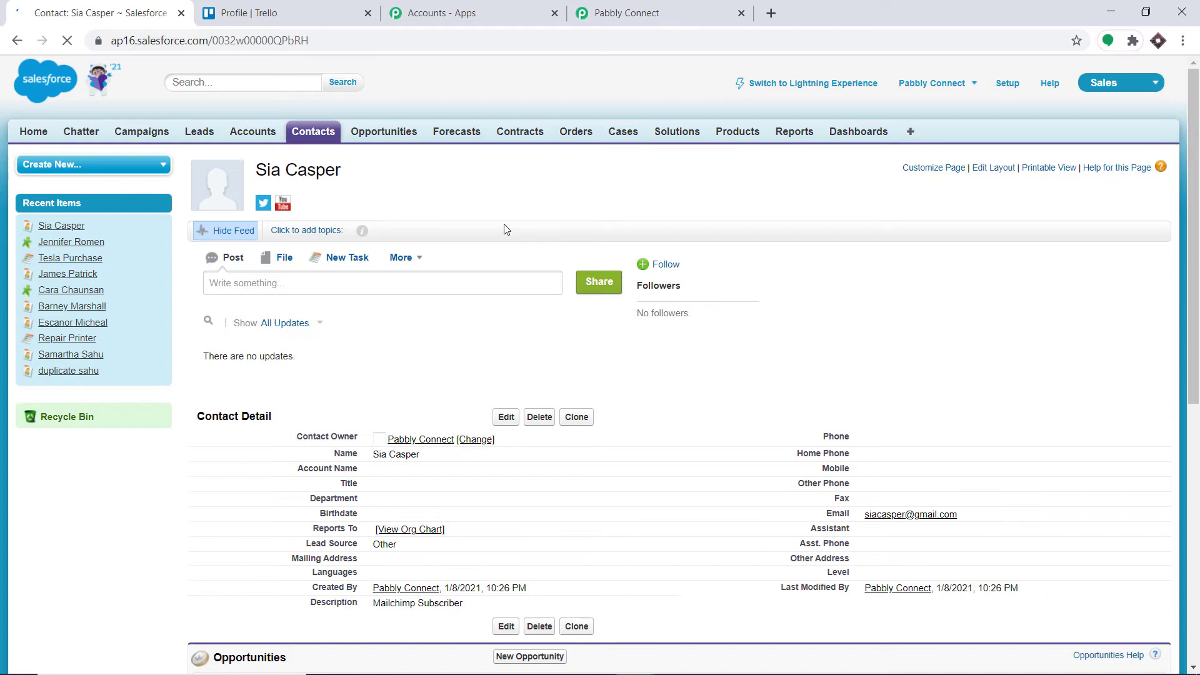
left_click(350, 257)
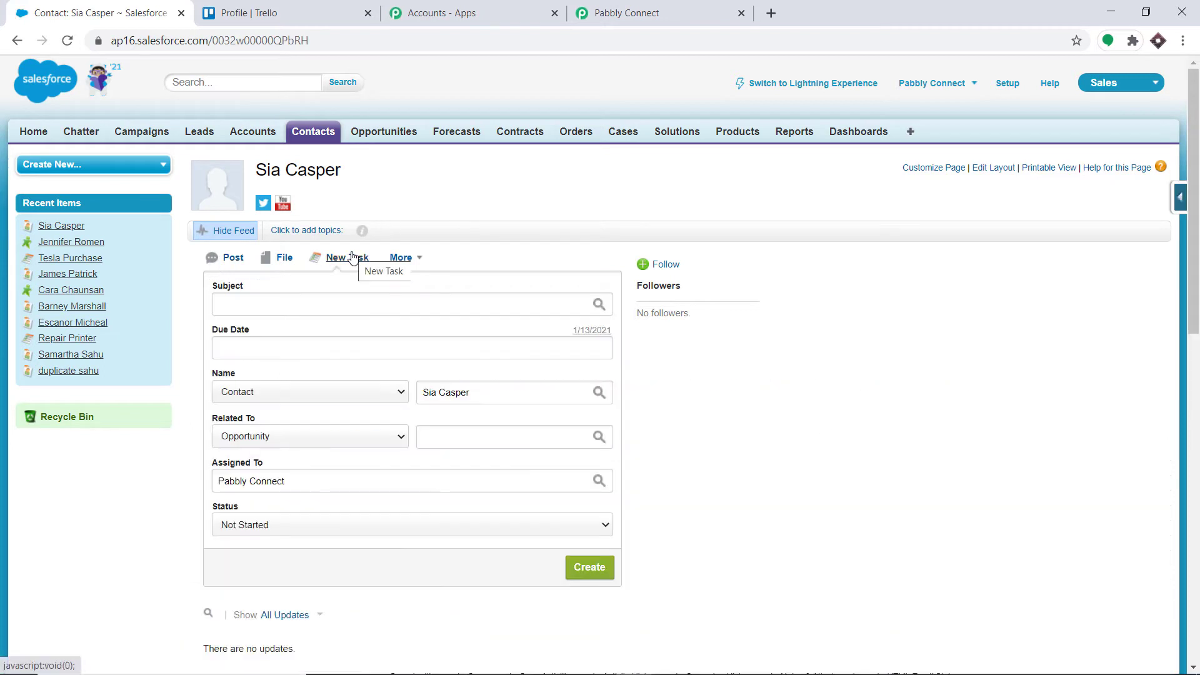
Step: Create the contact's task with the subject "Fishing" and the due date 1/22/2021
left_click(286, 297)
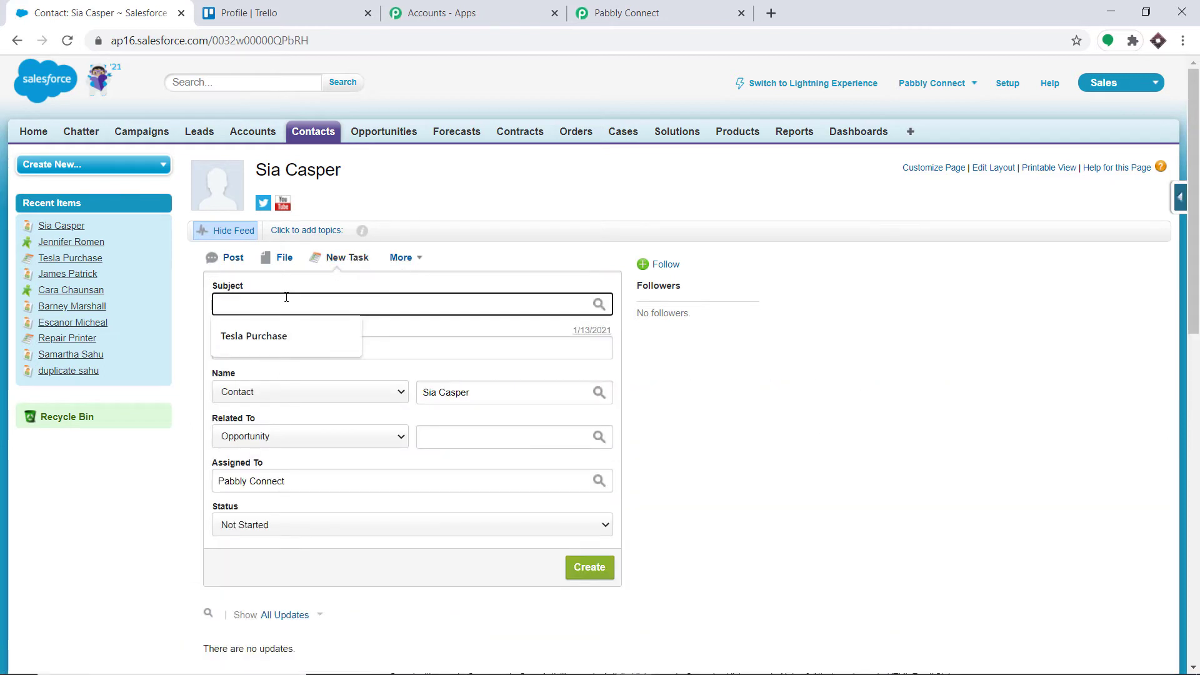
type("F")
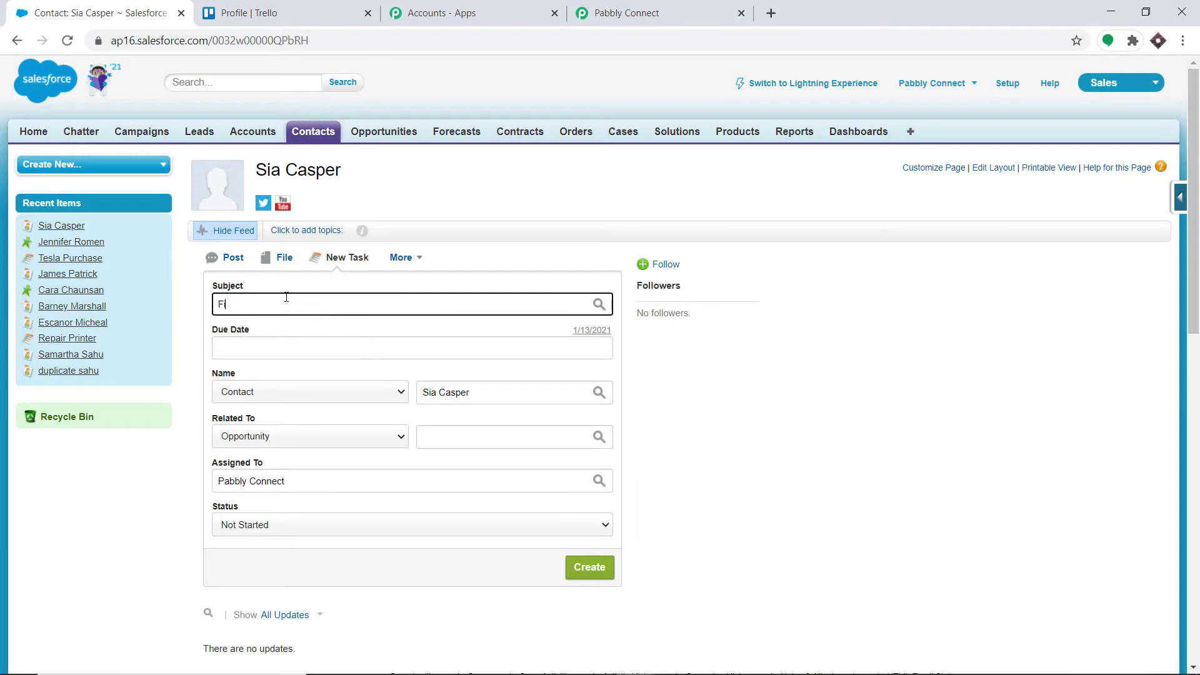
type("ishing")
left_click(269, 344)
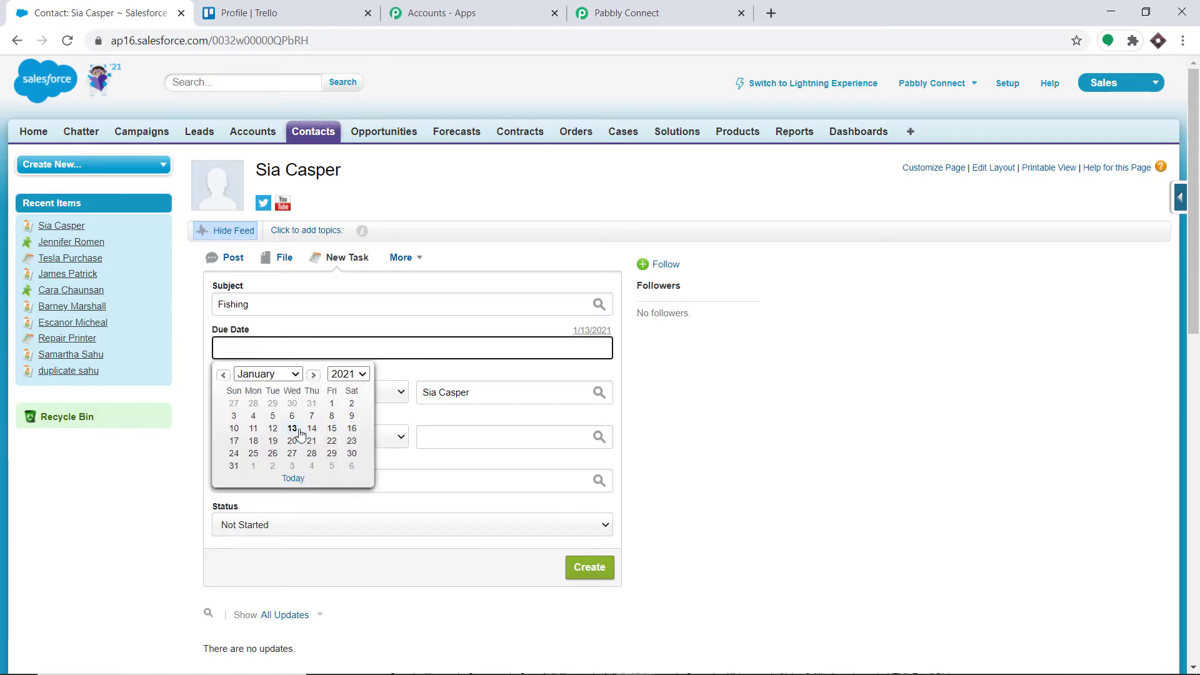
left_click(331, 440)
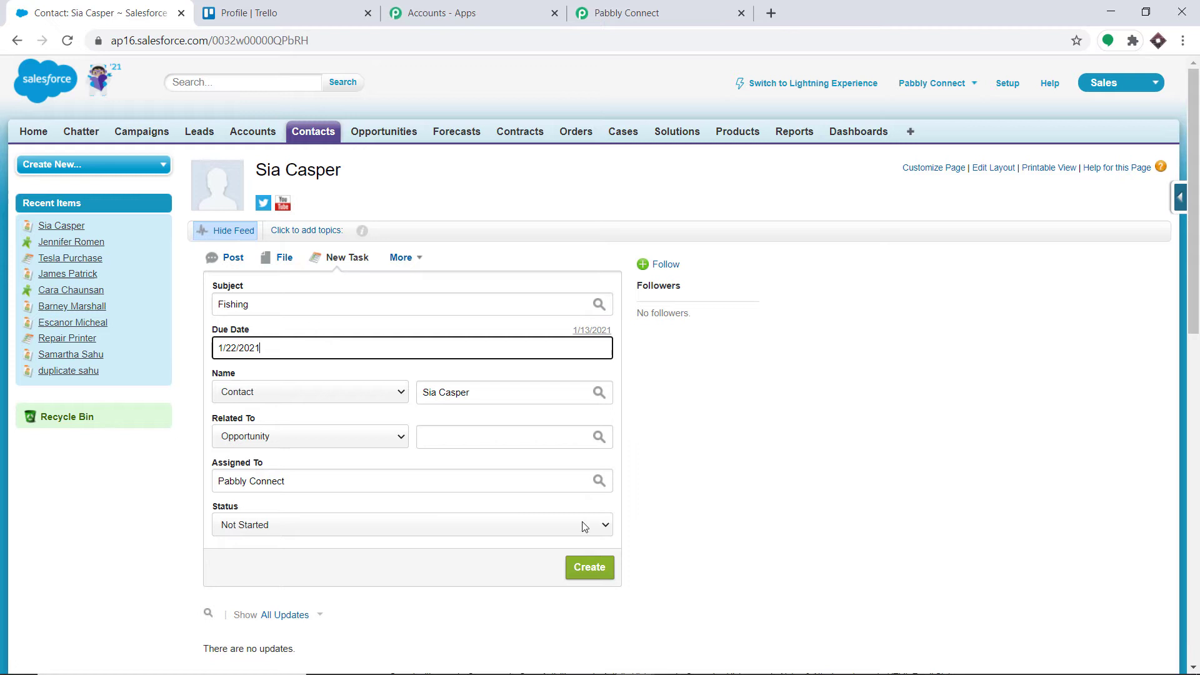
left_click(590, 567)
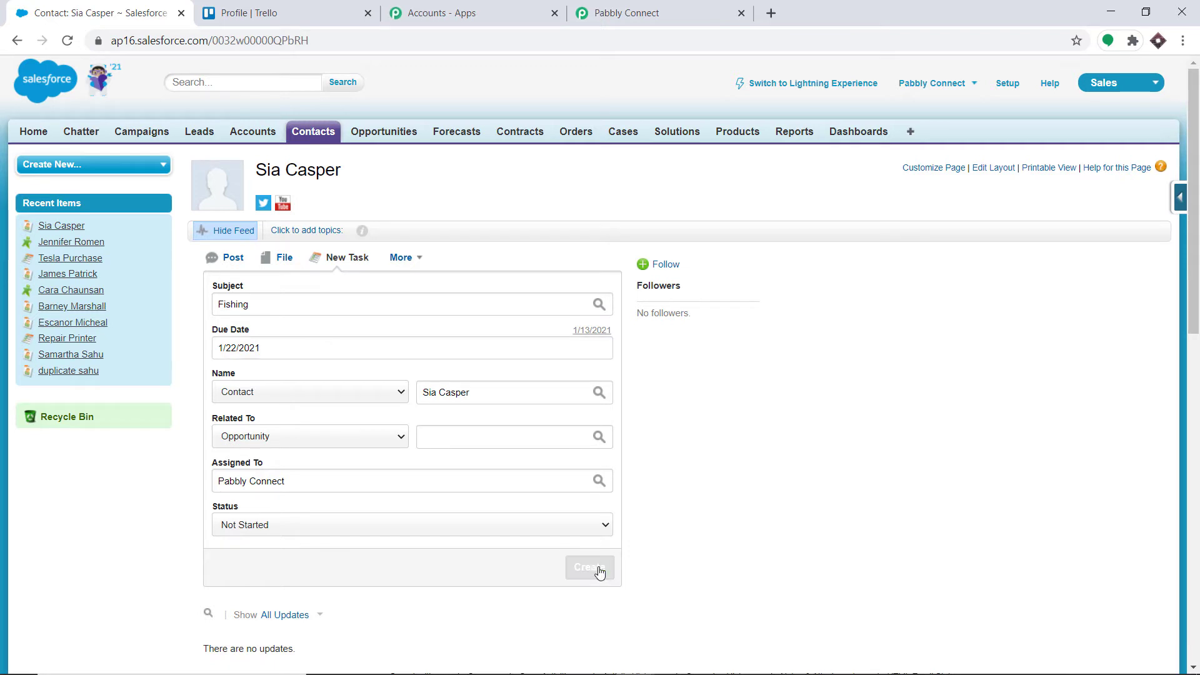
scroll(794, 455, "down", 5)
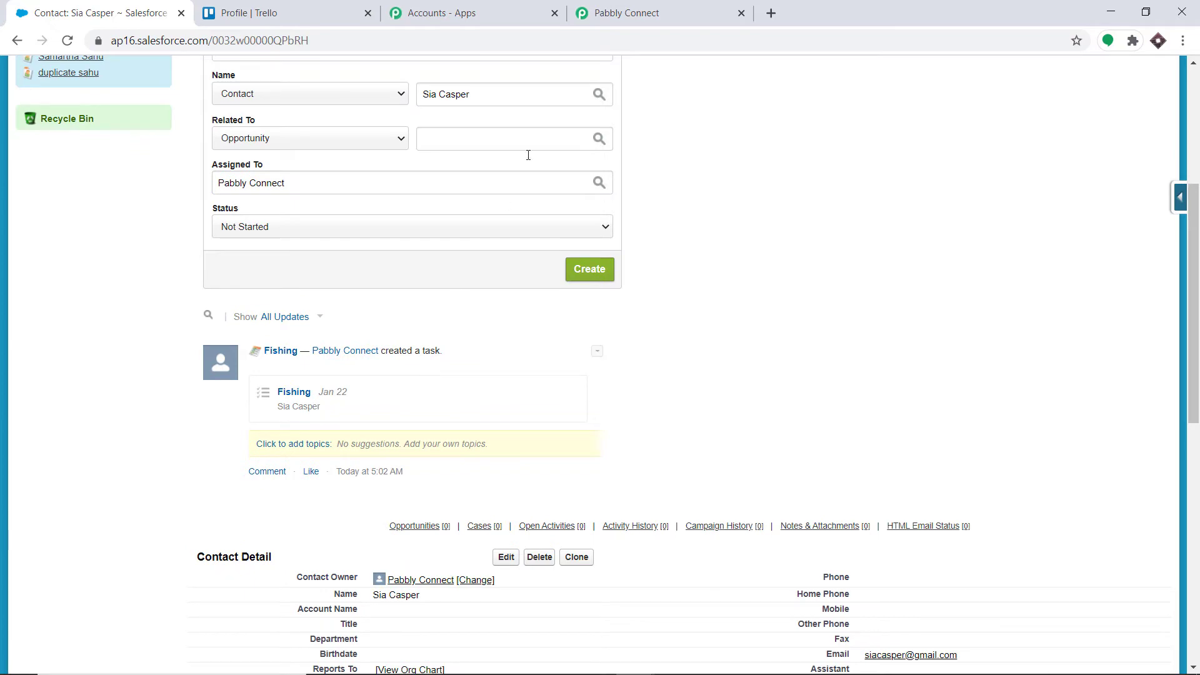
Step: Switch back to Pabbly Connect, resend the Salesforce trigger's test request and review the task fields in the API response
left_click(627, 12)
scroll(591, 188, "down", 4)
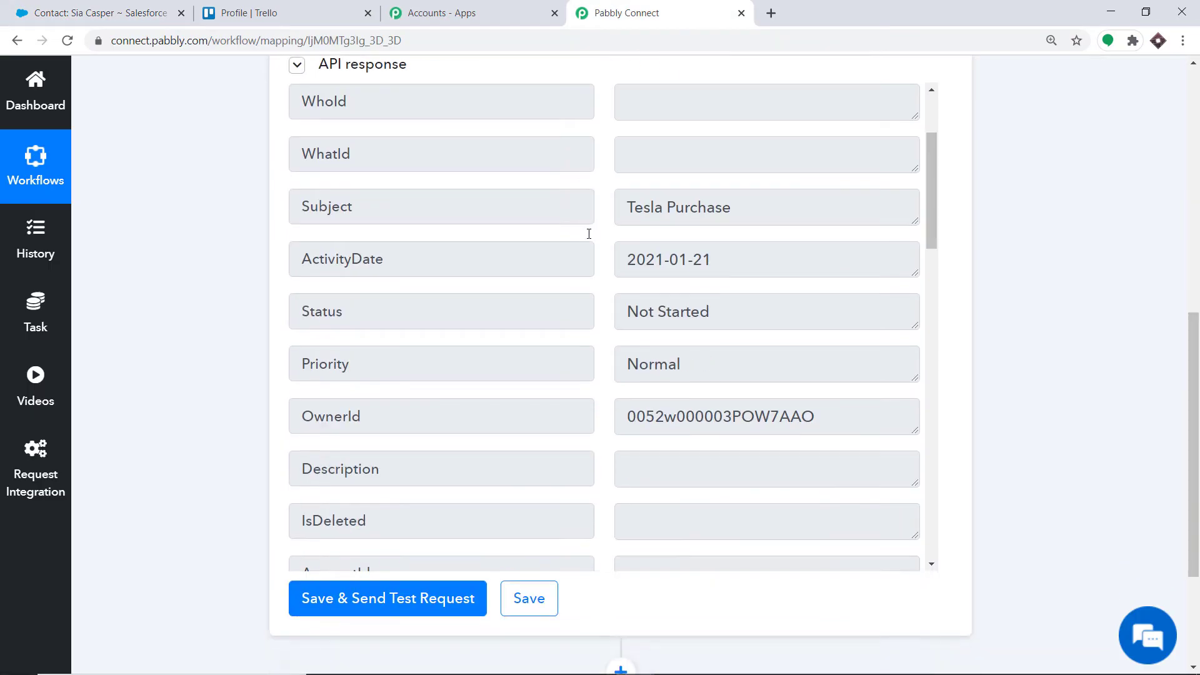
scroll(528, 298, "down", 3)
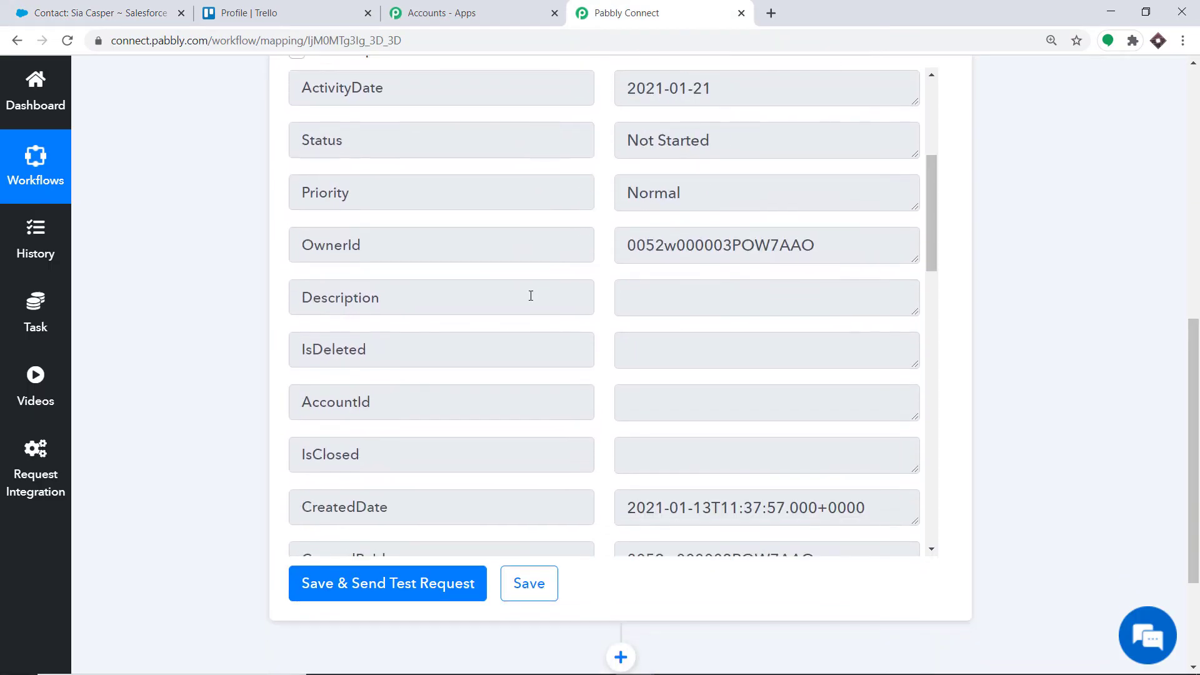
left_click(383, 599)
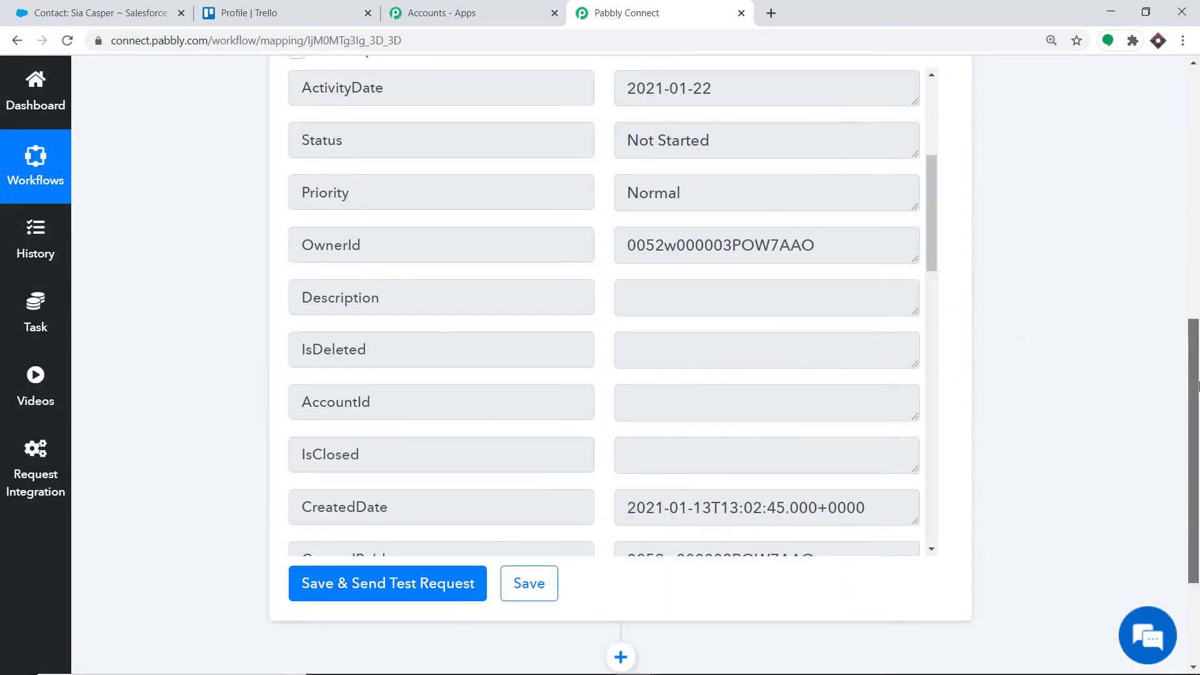
left_click_drag(1186, 388, 1186, 332)
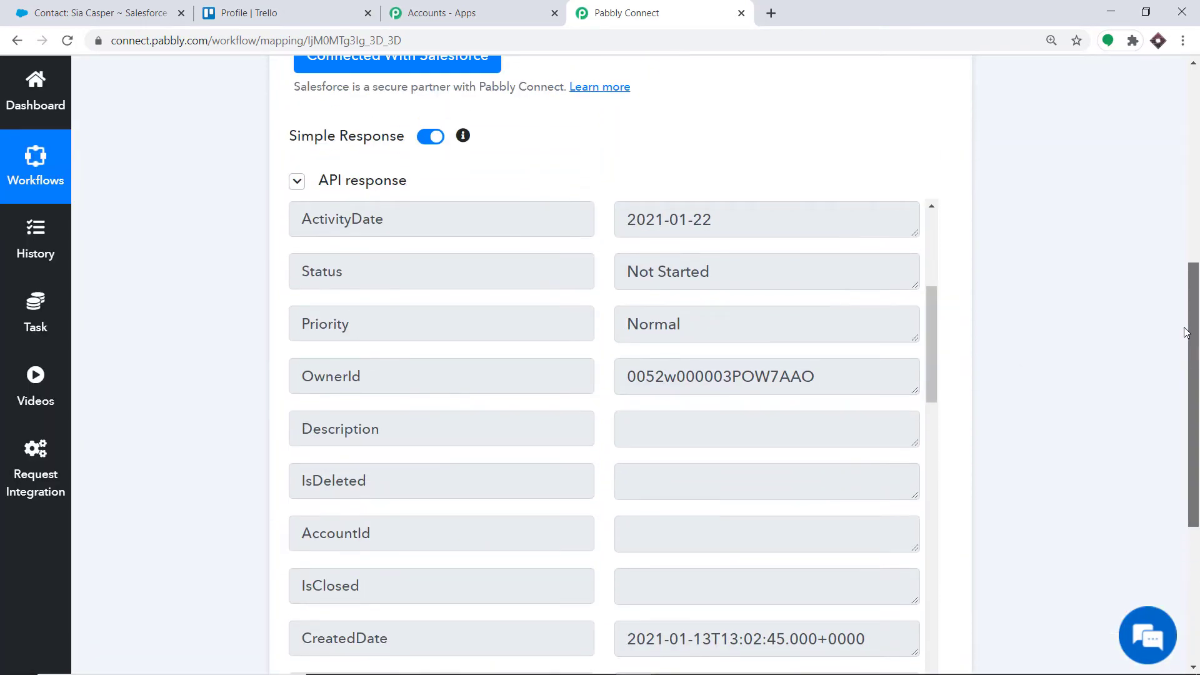
scroll(675, 328, "down", 12)
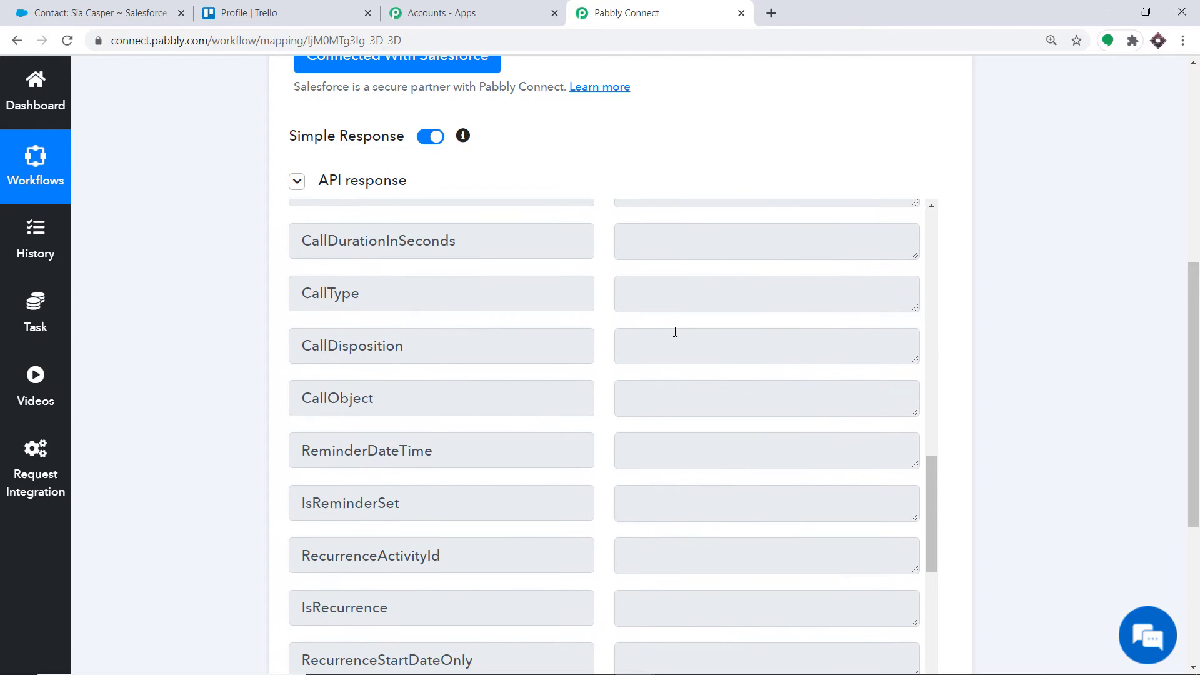
scroll(675, 331, "down", 2)
scroll(672, 338, "up", 18)
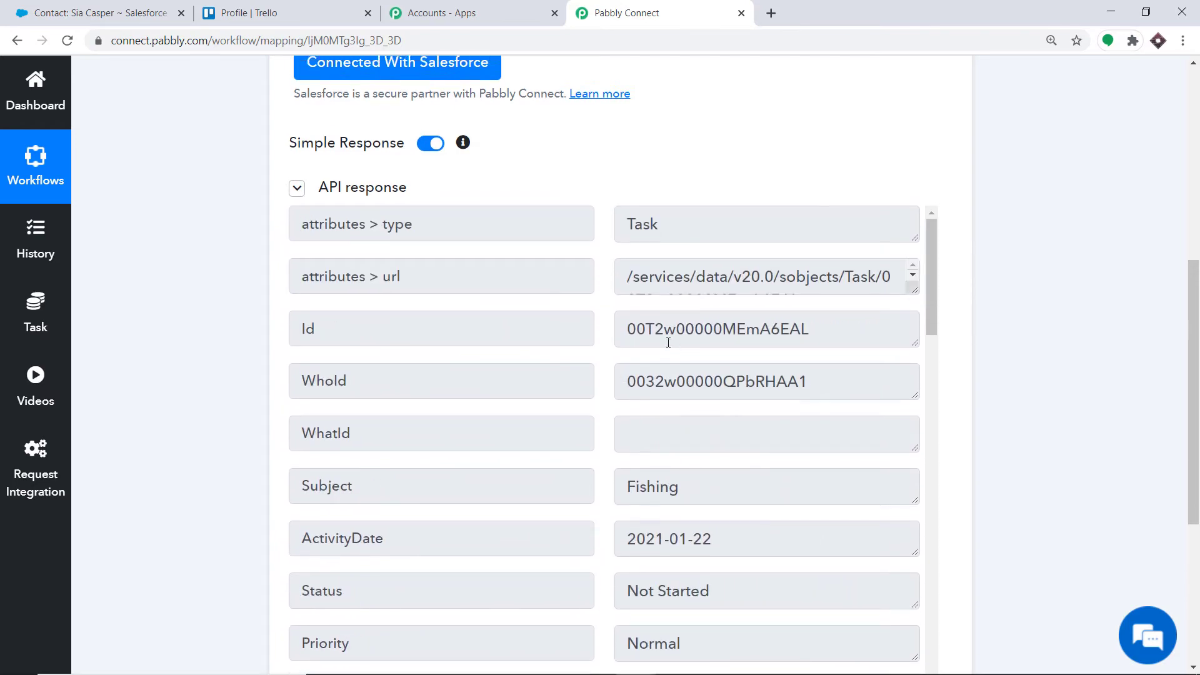
scroll(668, 343, "up", 1)
scroll(512, 500, "down", 1)
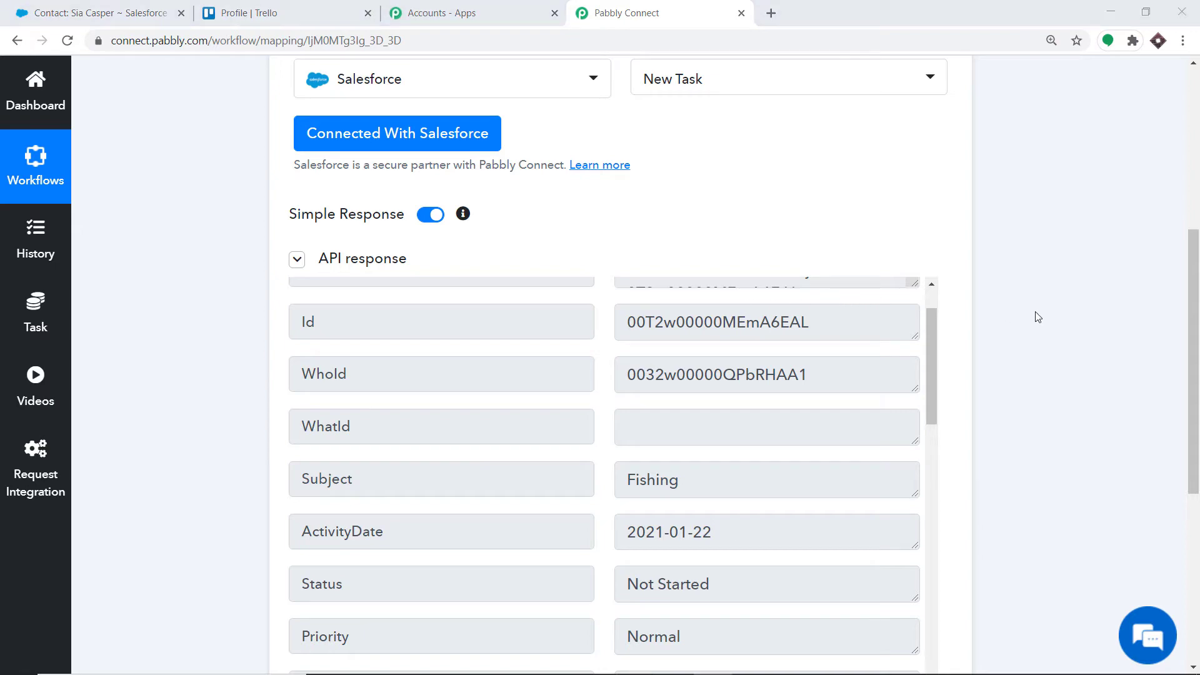
Step: Add an action step after the trigger using Trello as the app and Add New Card as the action event
scroll(639, 478, "down", 6)
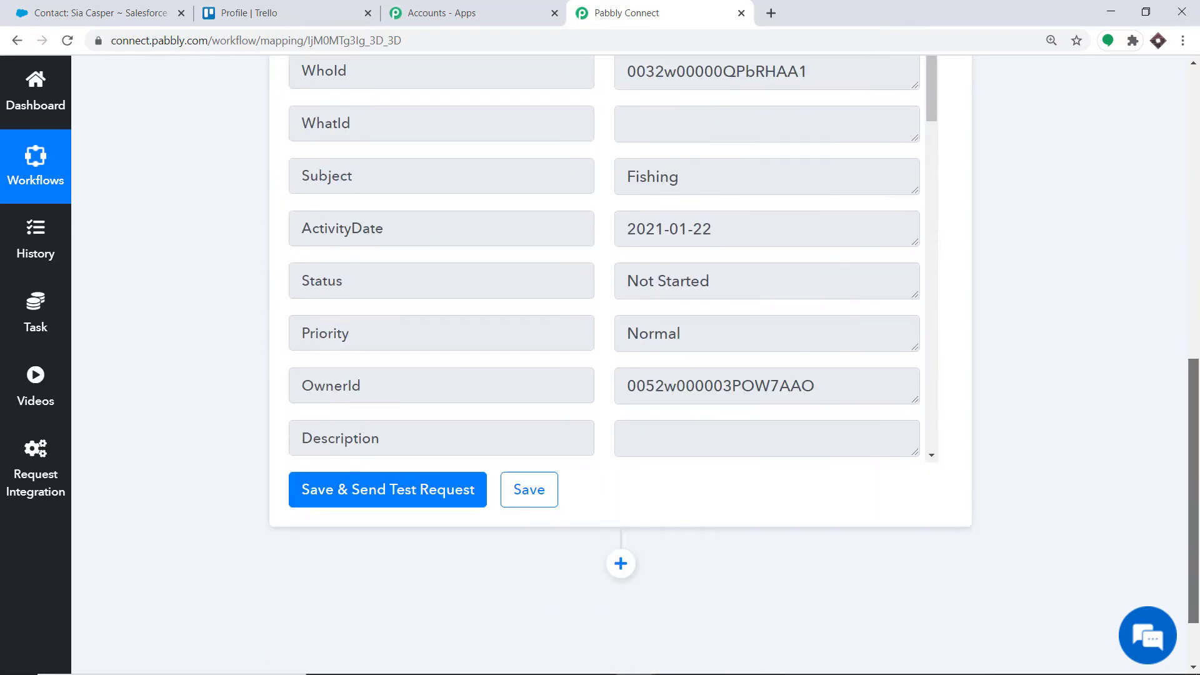
left_click(621, 475)
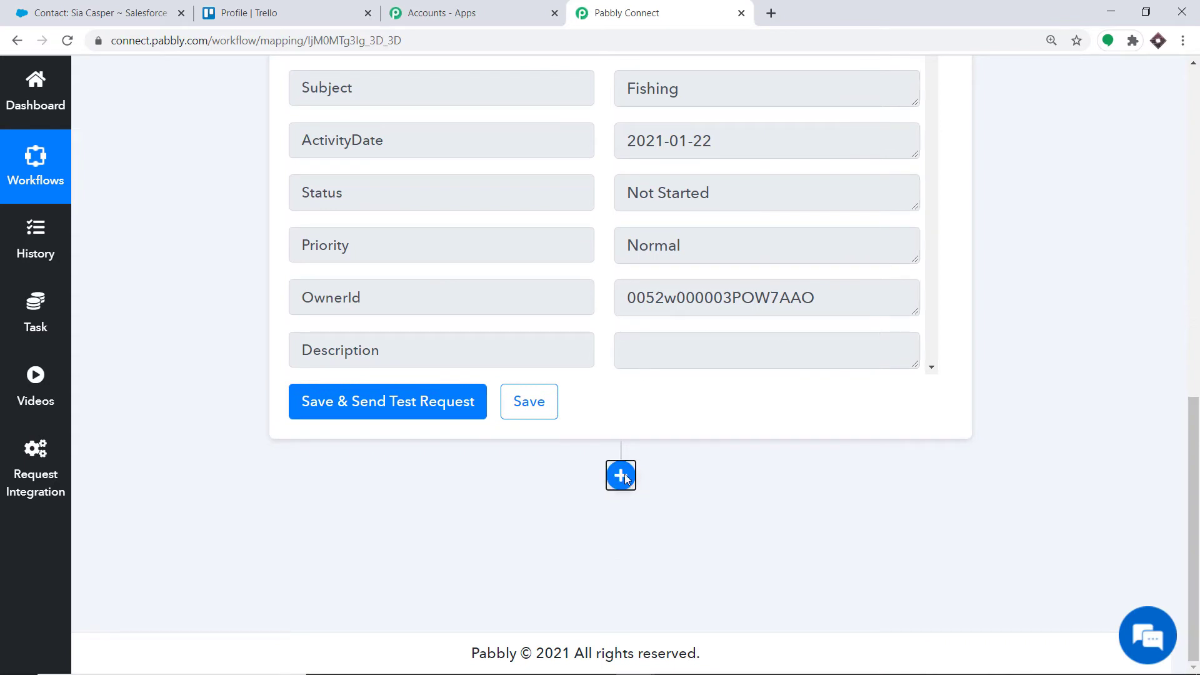
scroll(1182, 447, "down", 5)
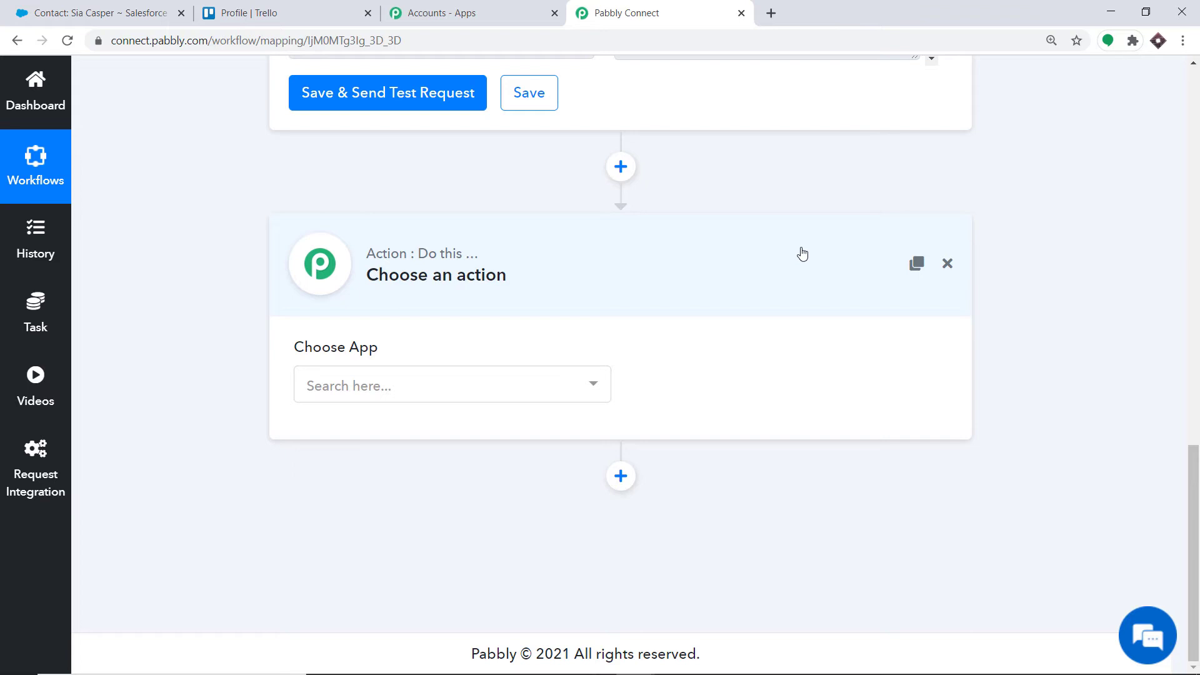
left_click(367, 387)
type("trell")
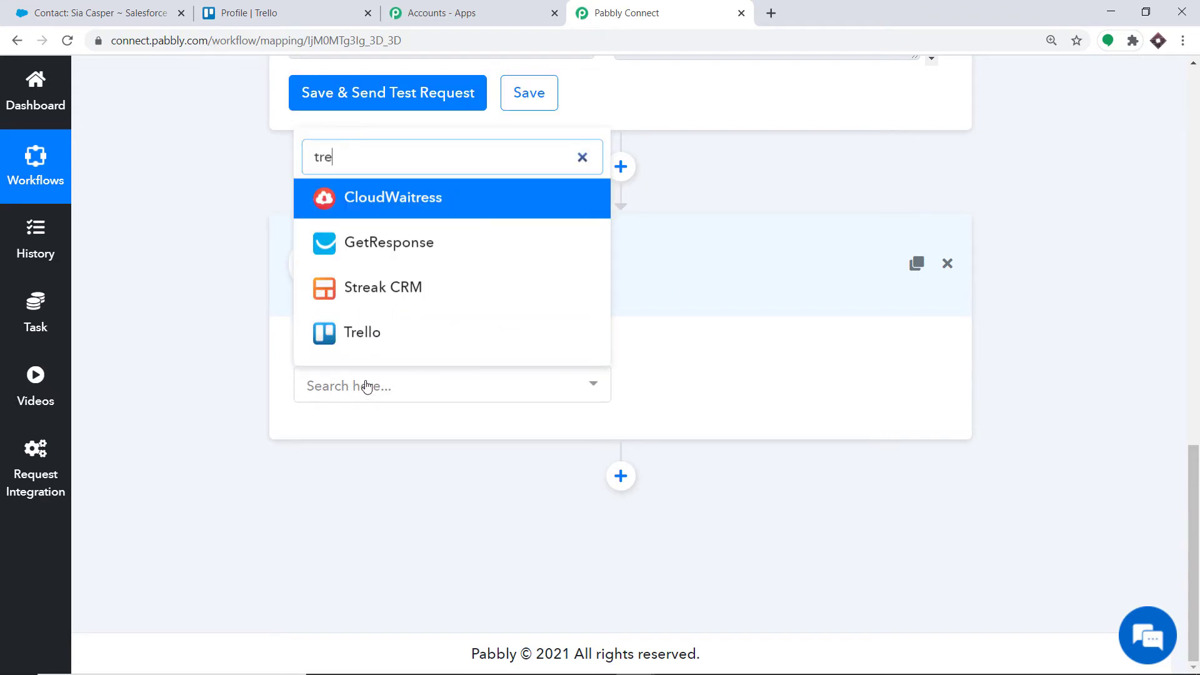
left_click(375, 335)
left_click(741, 381)
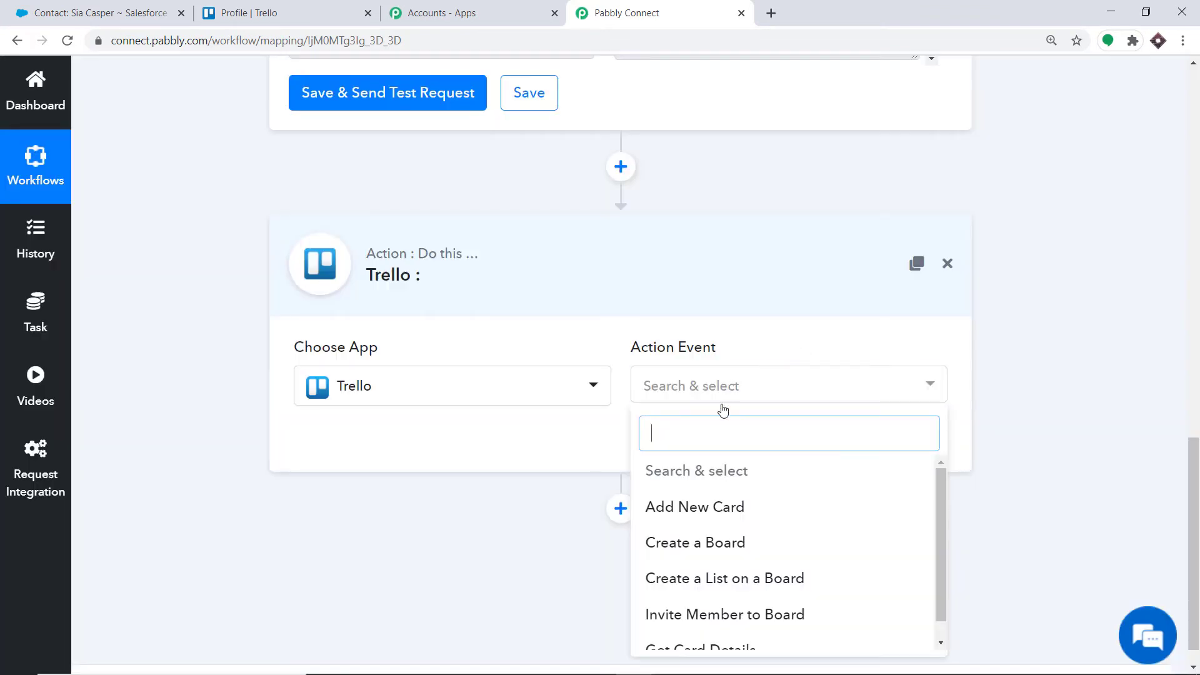
left_click(724, 507)
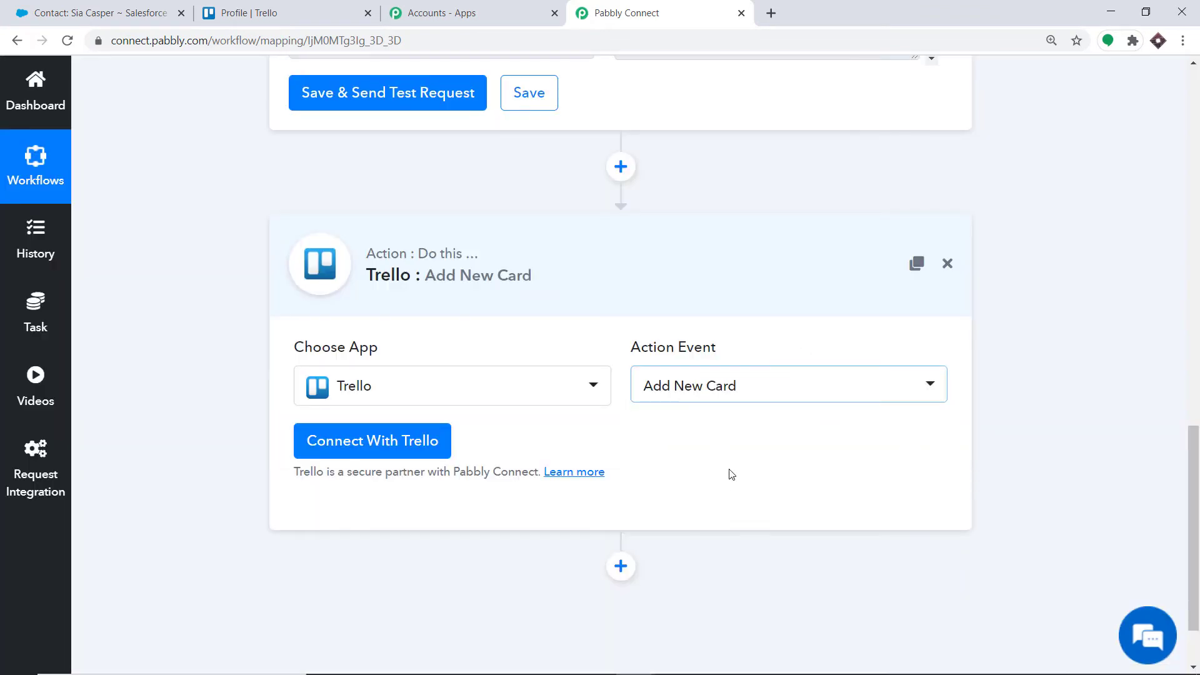
Step: Review the action events available for Trello without changing the selection
left_click(724, 392)
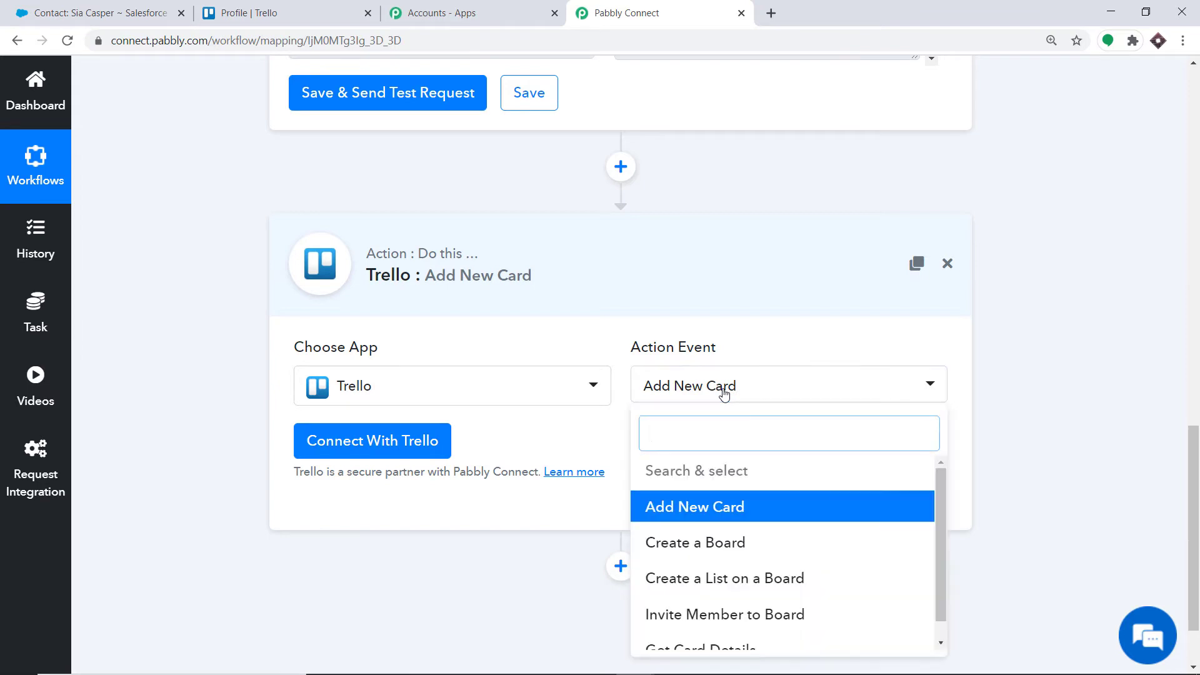
scroll(721, 543, "down", 1)
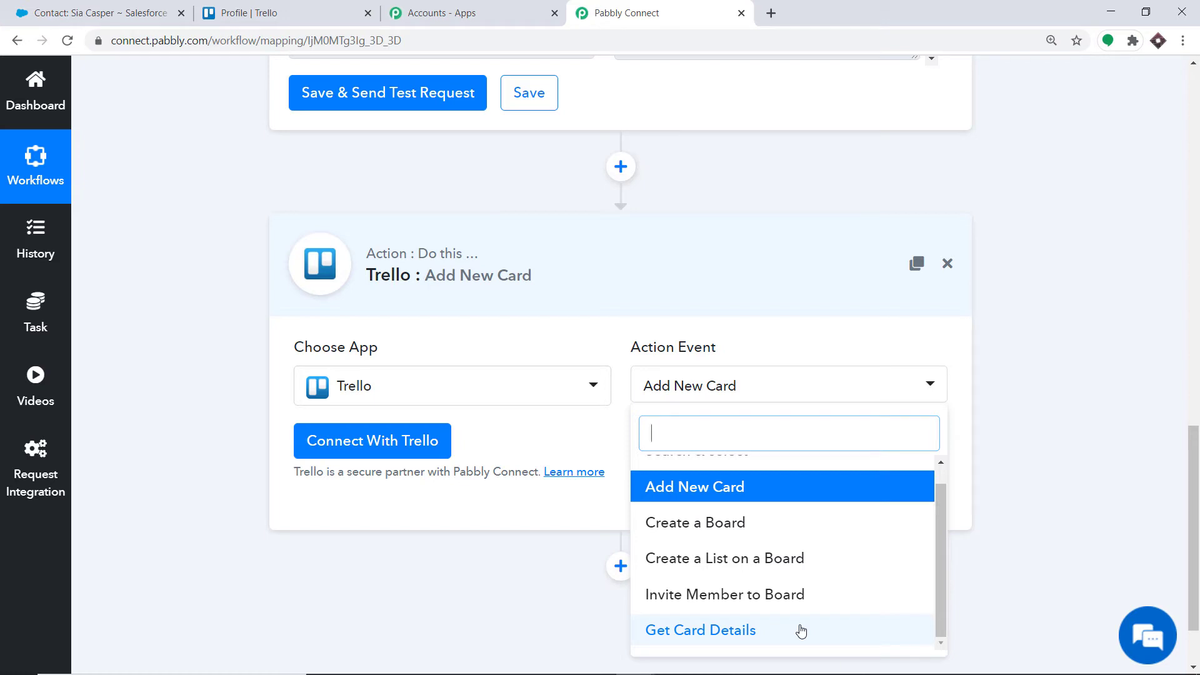
left_click(572, 436)
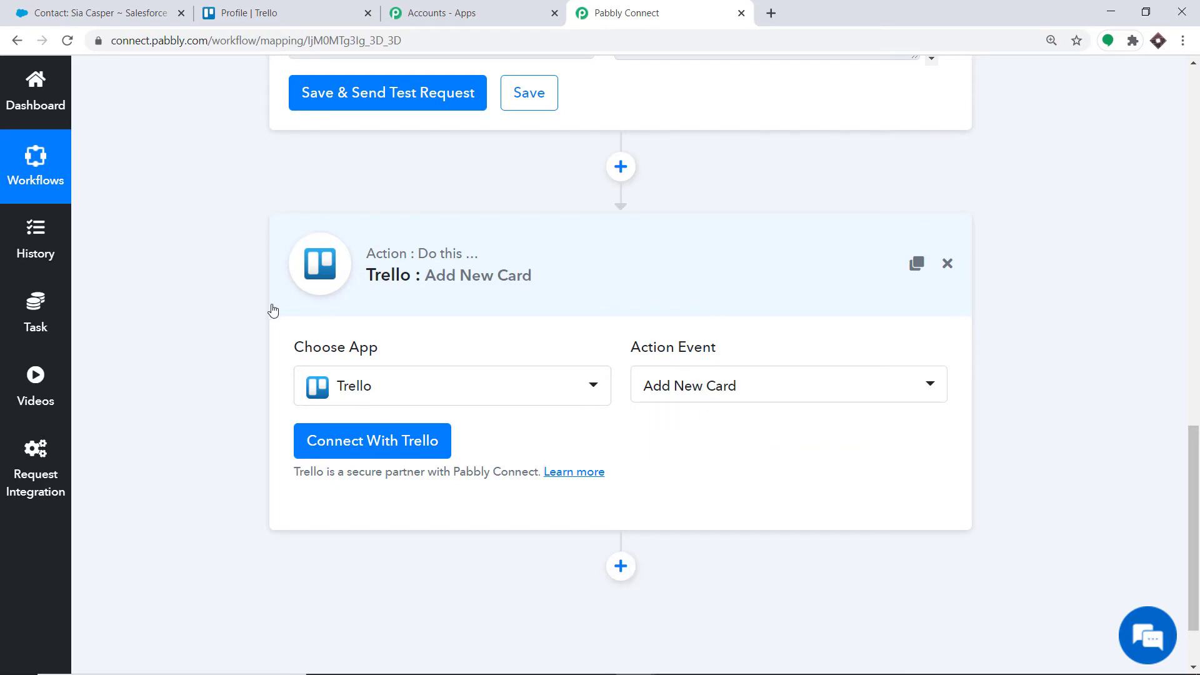
Step: Start connecting the action with new Trello credentials and open Trello's developer API keys page
left_click(378, 445)
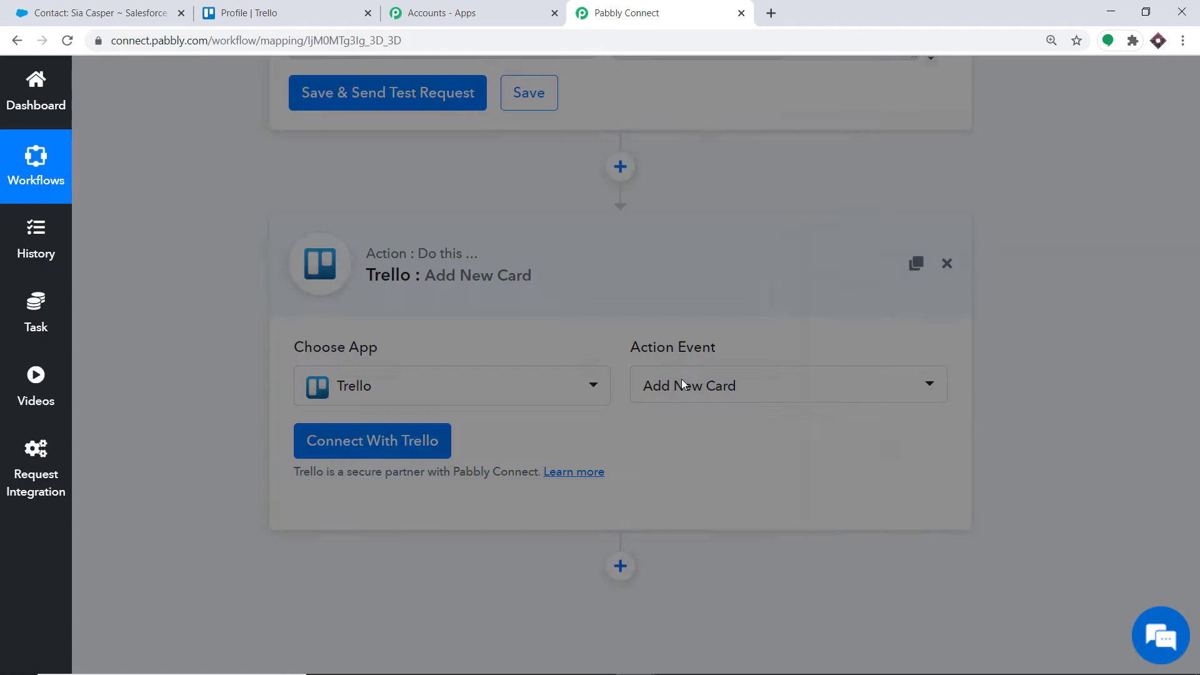
scroll(668, 325, "down", 2)
scroll(664, 320, "down", 1)
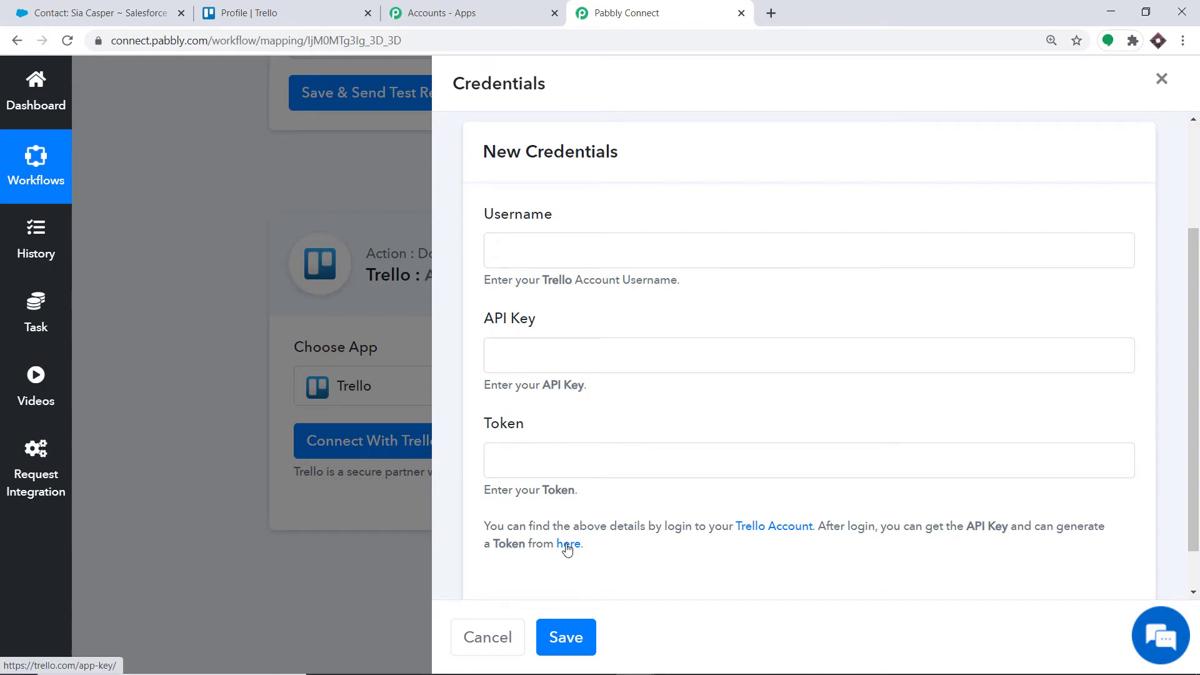
left_click(567, 545)
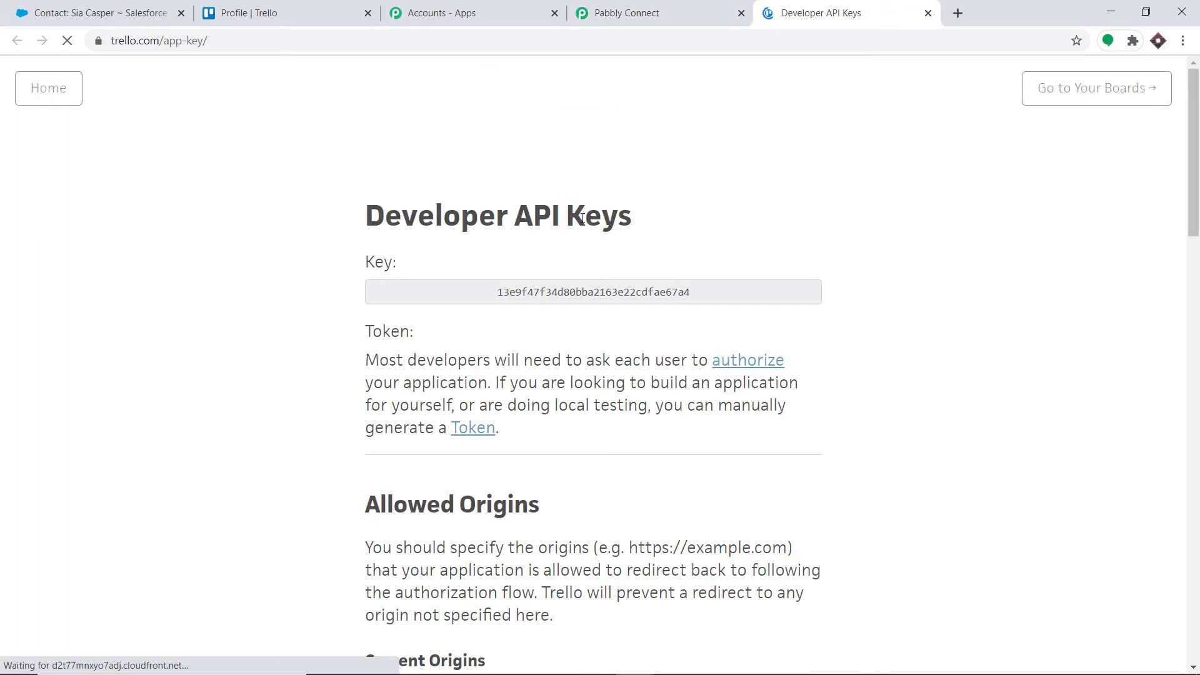
Step: Copy the Trello developer key into the API Key field of the new credentials in Pabbly Connect
double_click(573, 294)
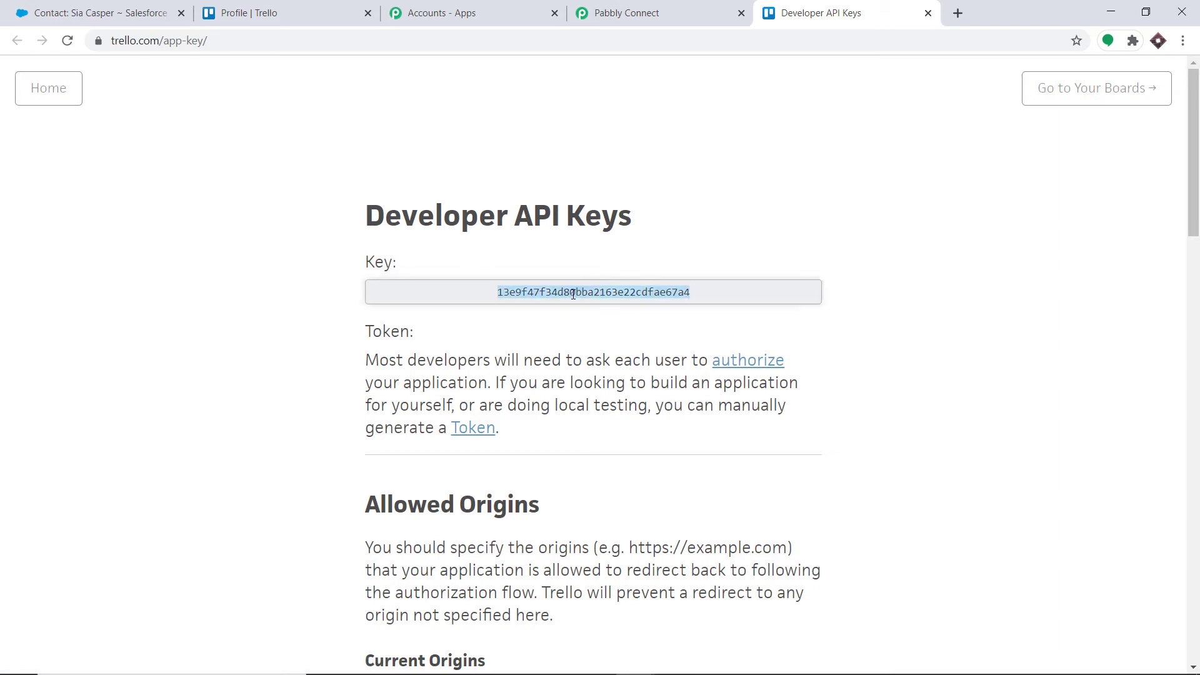
right_click(573, 294)
left_click(585, 307)
left_click(625, 13)
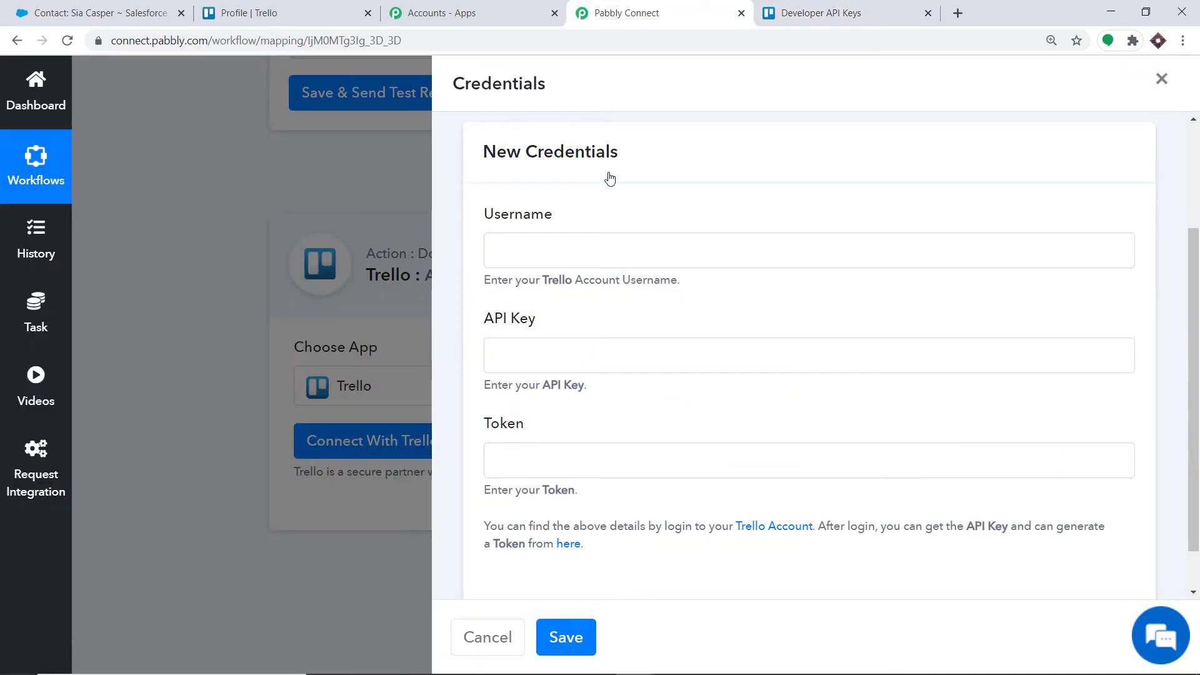
left_click(545, 351)
right_click(543, 350)
left_click(585, 475)
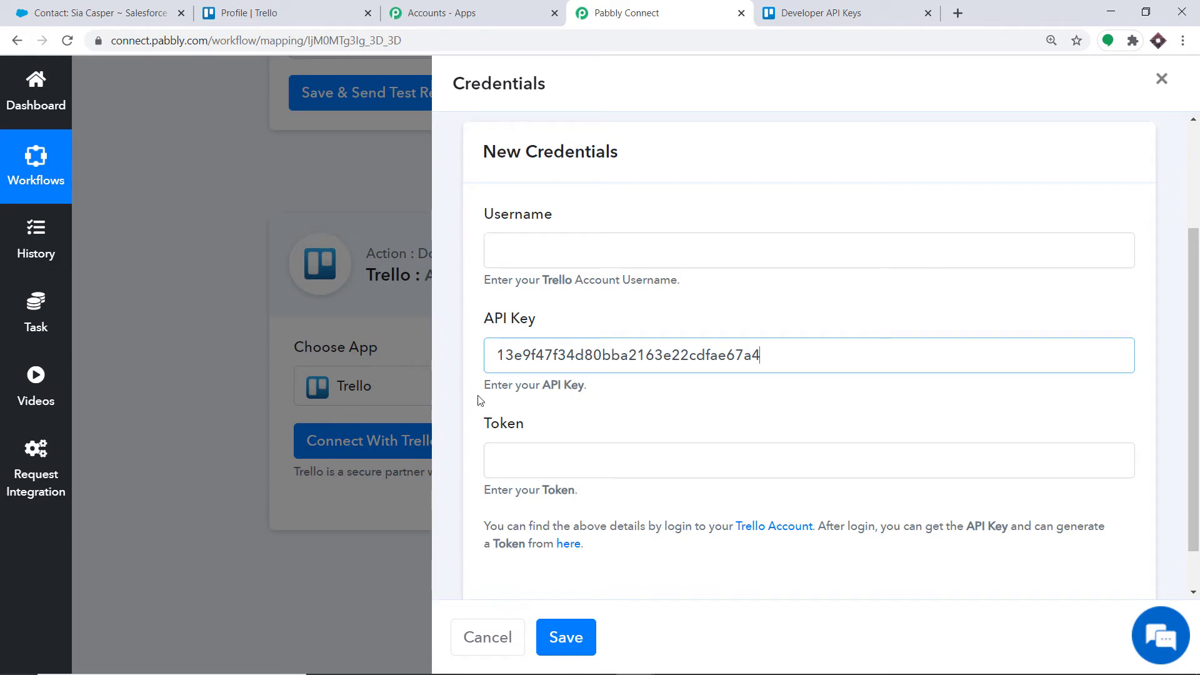
Step: Open Trello's token authorization page and copy the account username shown there into the Username field of the Pabbly Connect credentials
left_click(819, 13)
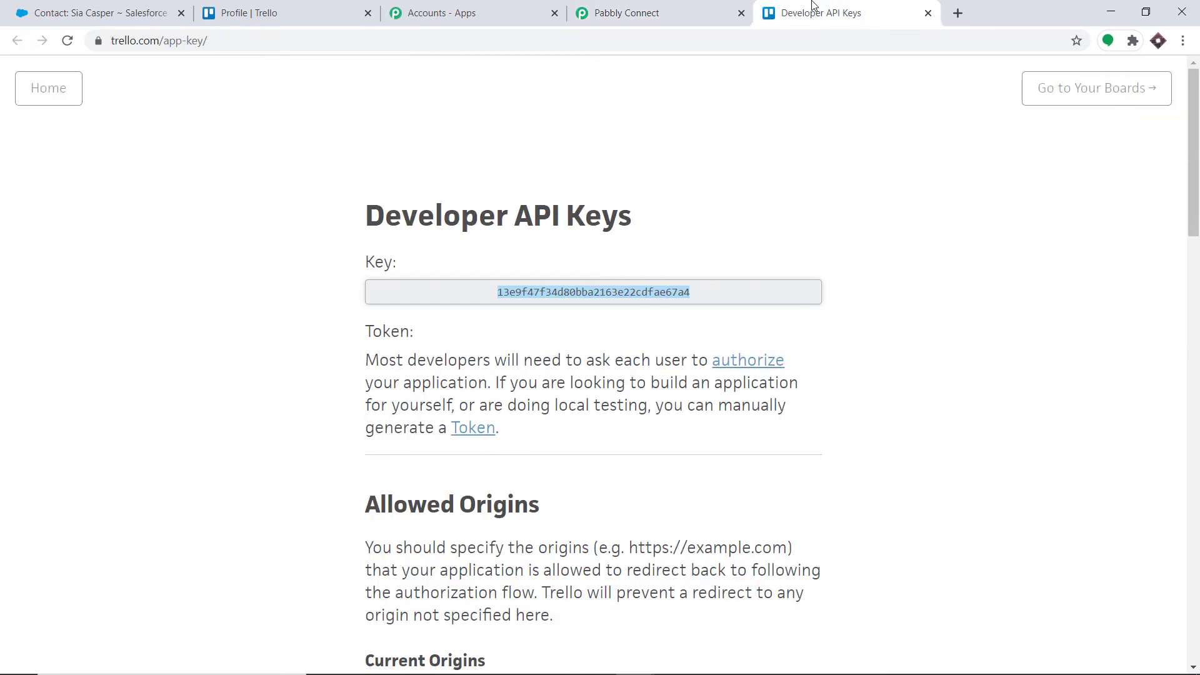
left_click(461, 430)
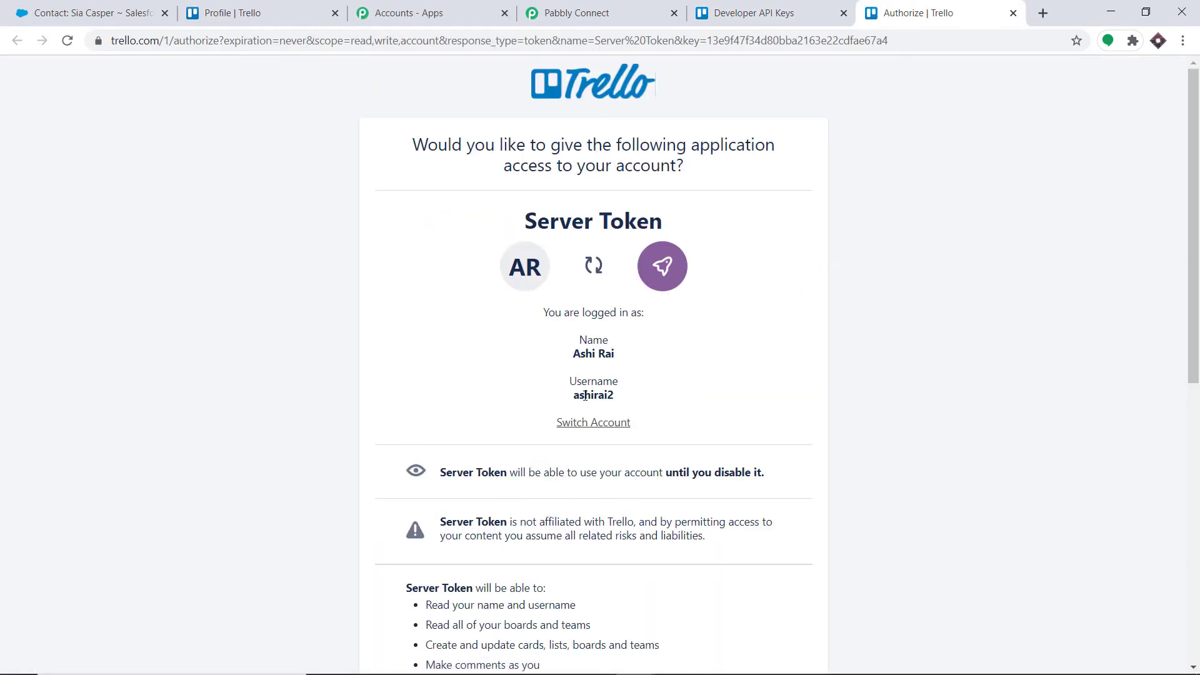
double_click(599, 395)
right_click(599, 395)
left_click(625, 407)
left_click(577, 12)
right_click(569, 254)
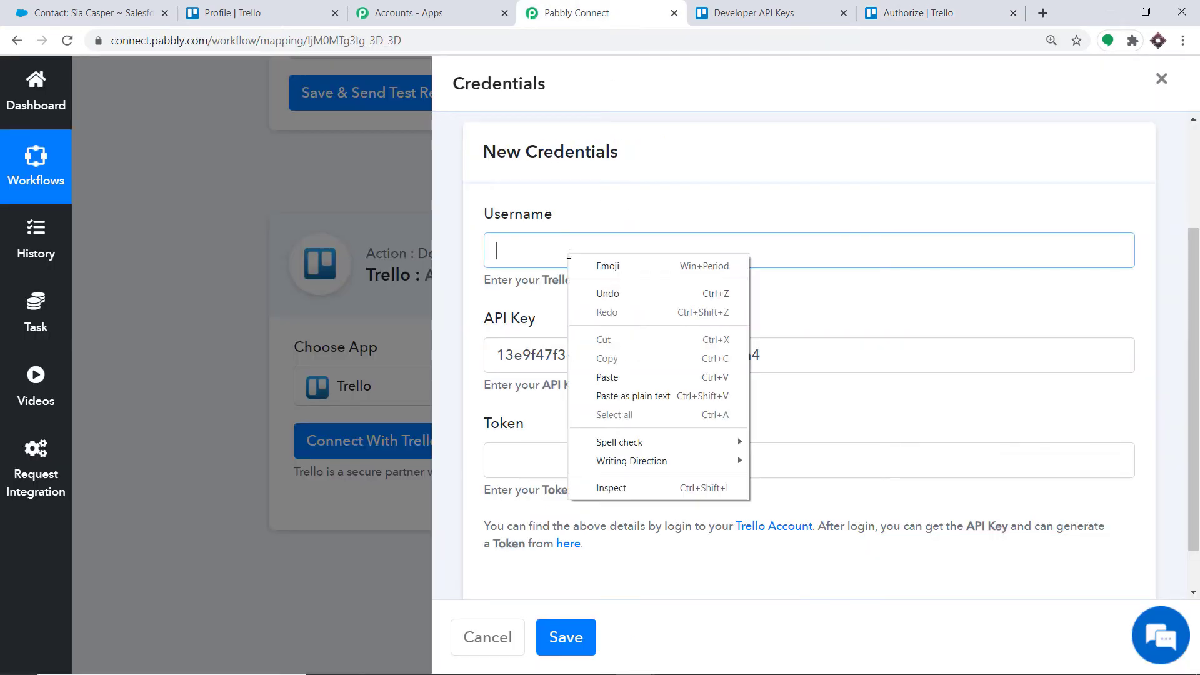
left_click(611, 378)
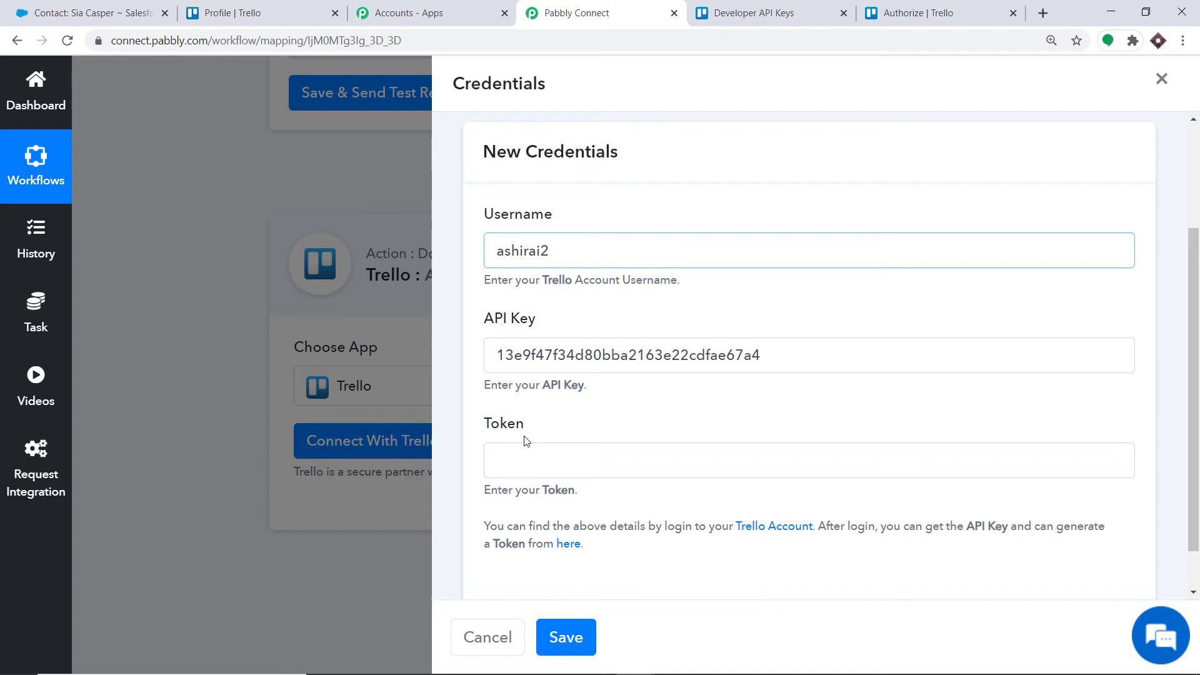
Step: Allow the Server Token application access to the account on Trello's authorization page
left_click(919, 13)
scroll(747, 282, "down", 9)
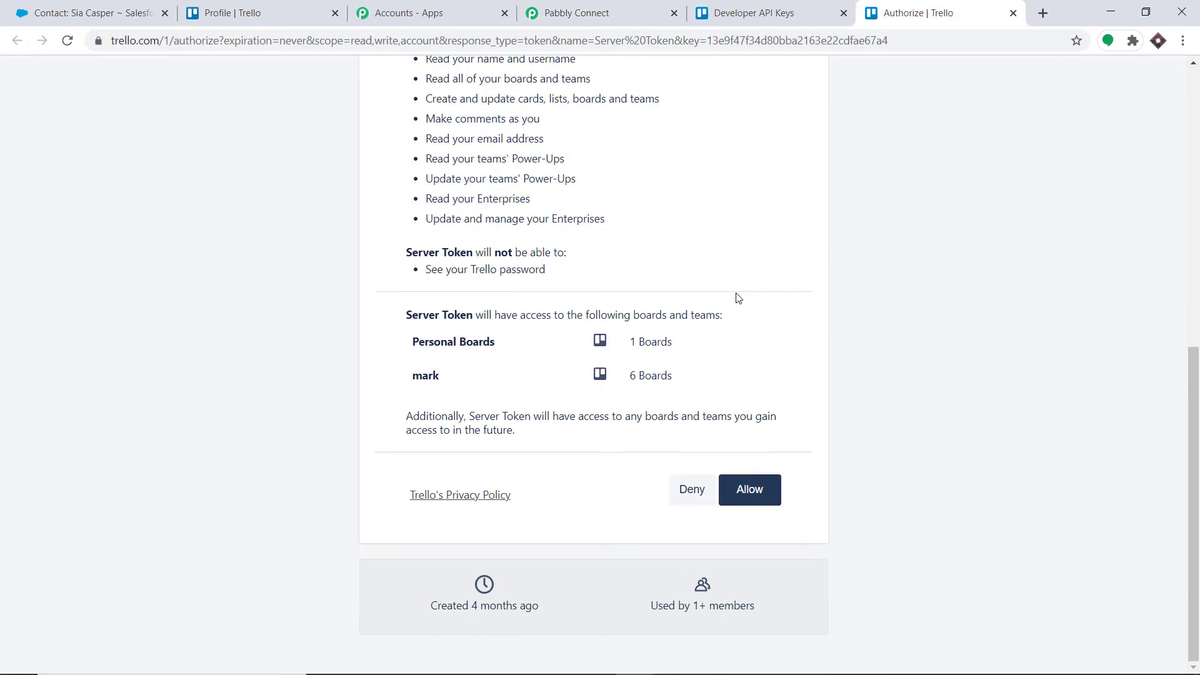
left_click(741, 494)
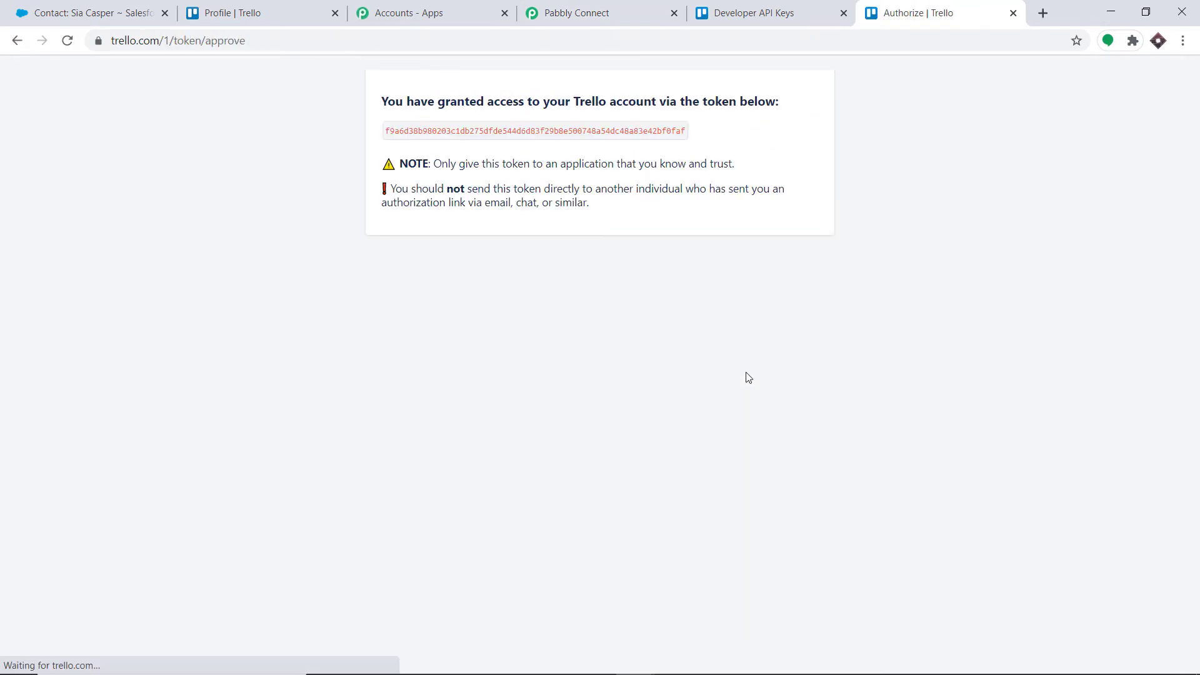
Step: Copy the generated Trello token into the Token field in Pabbly Connect and save the new credentials
double_click(576, 129)
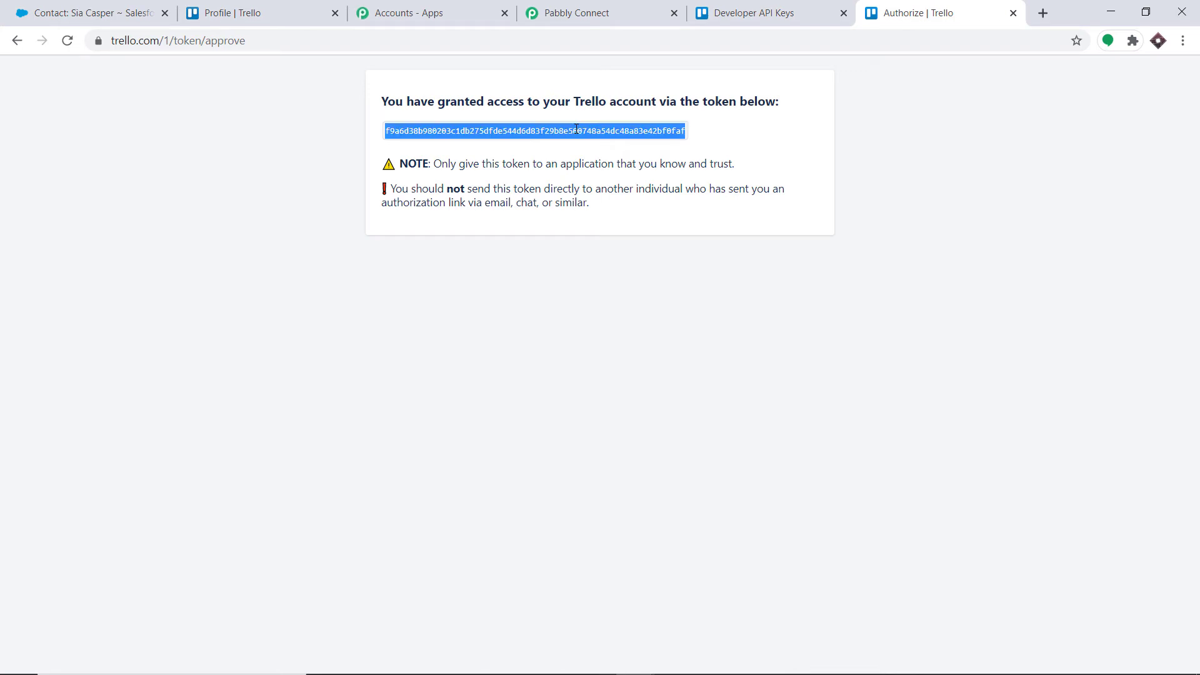
right_click(576, 128)
left_click(586, 140)
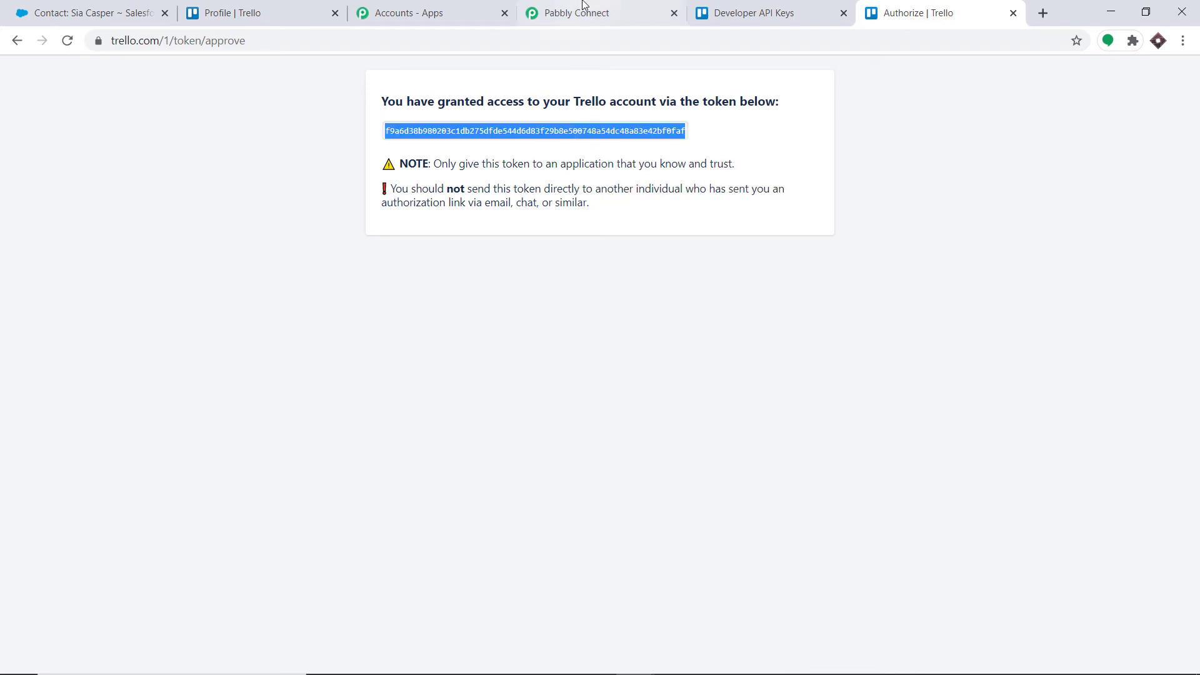
left_click(584, 11)
right_click(552, 464)
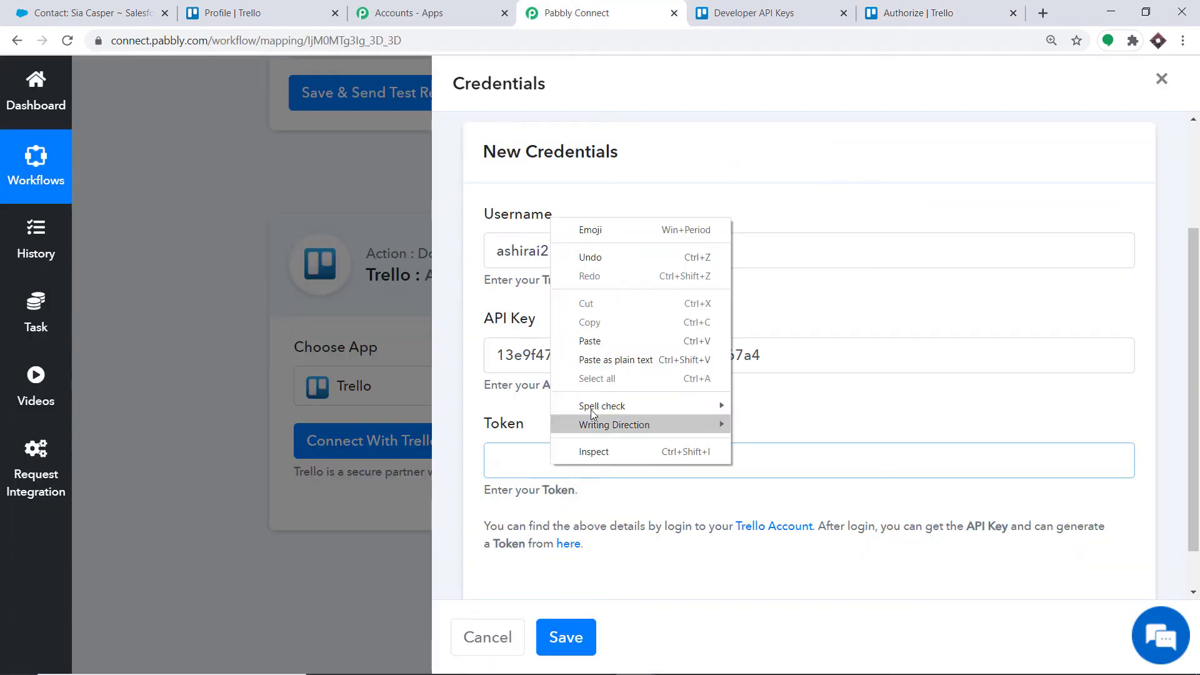
left_click(605, 341)
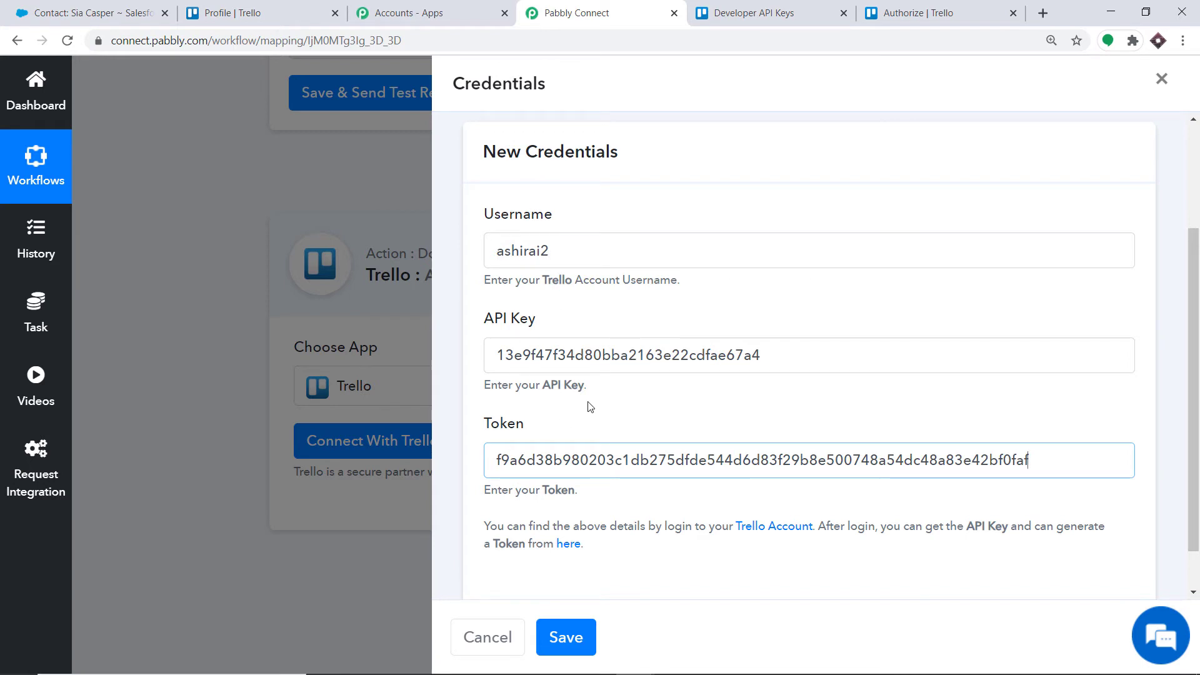
left_click(566, 637)
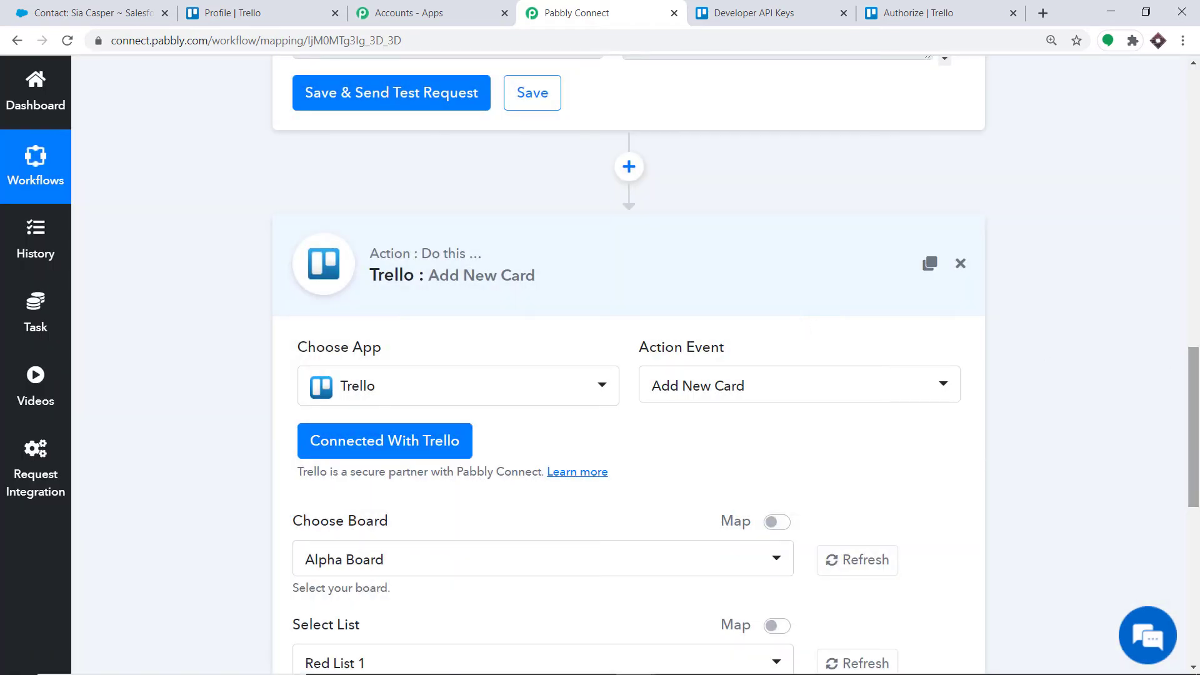
Step: Check the account's boards in Trello and choose Moonstruck as the board for the card in Pabbly Connect
scroll(1194, 461, "down", 4)
scroll(1194, 461, "down", 2)
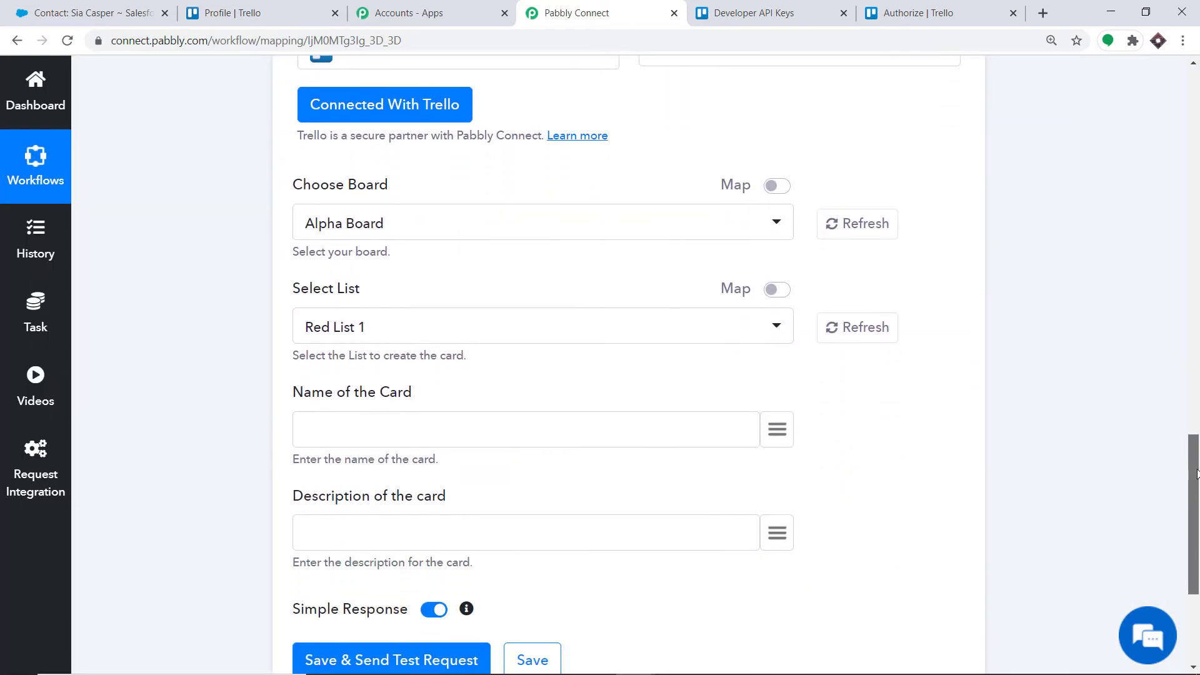
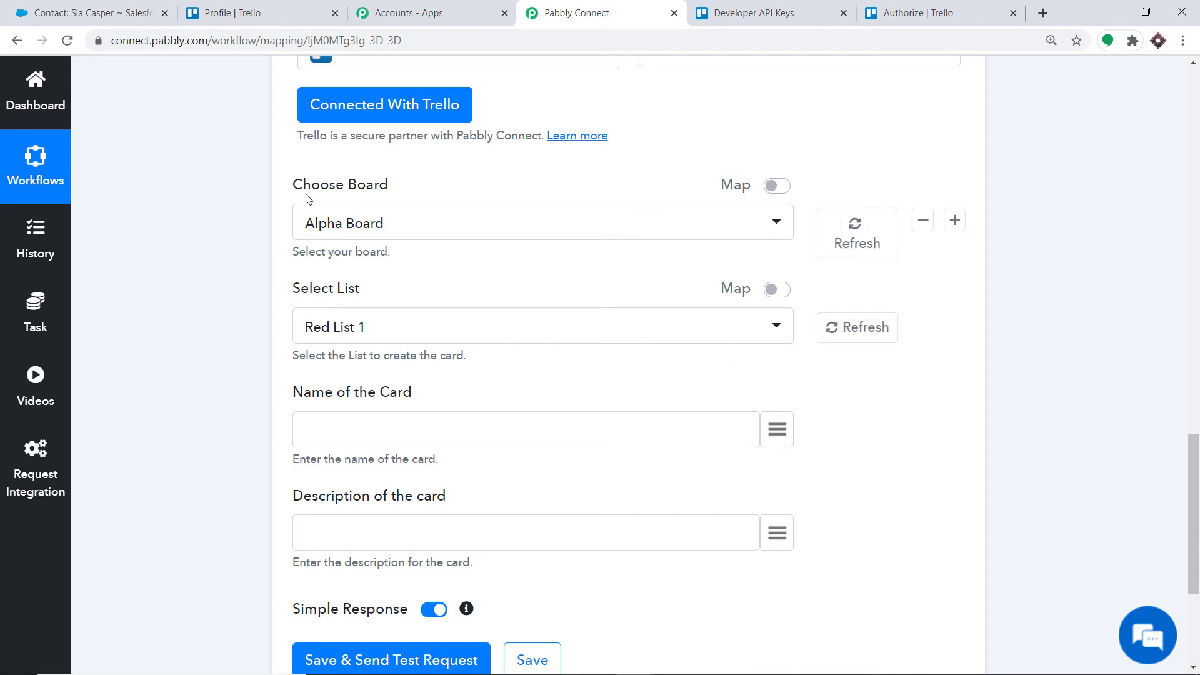
left_click(400, 228)
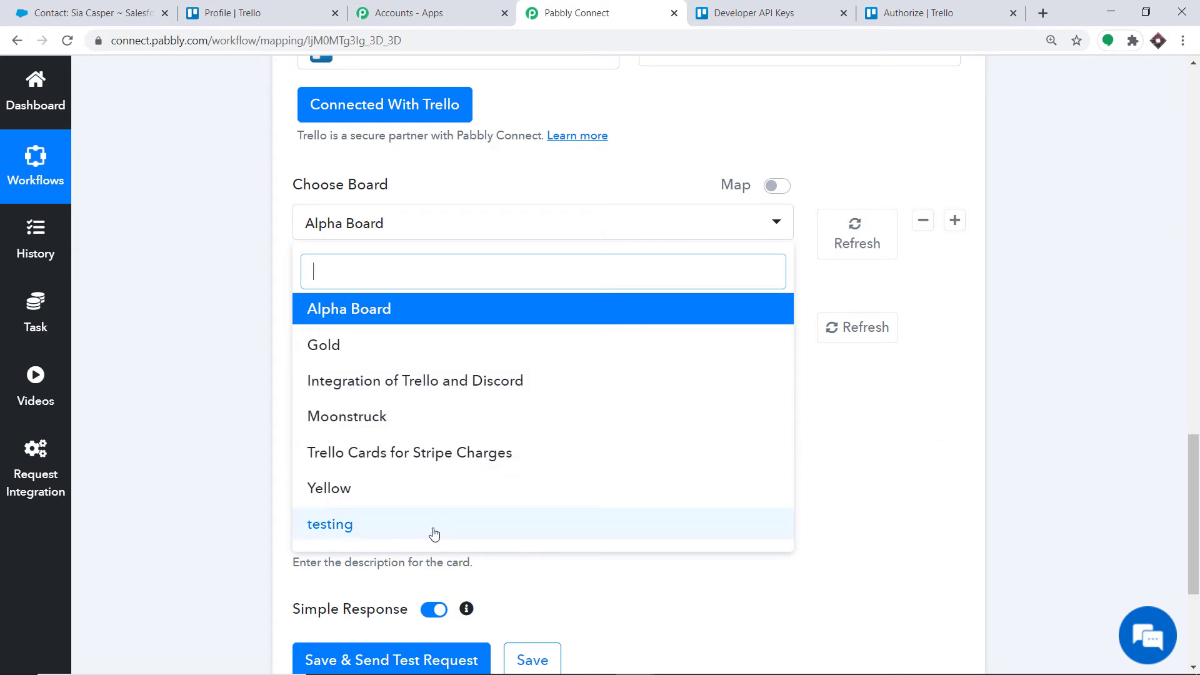
left_click(273, 5)
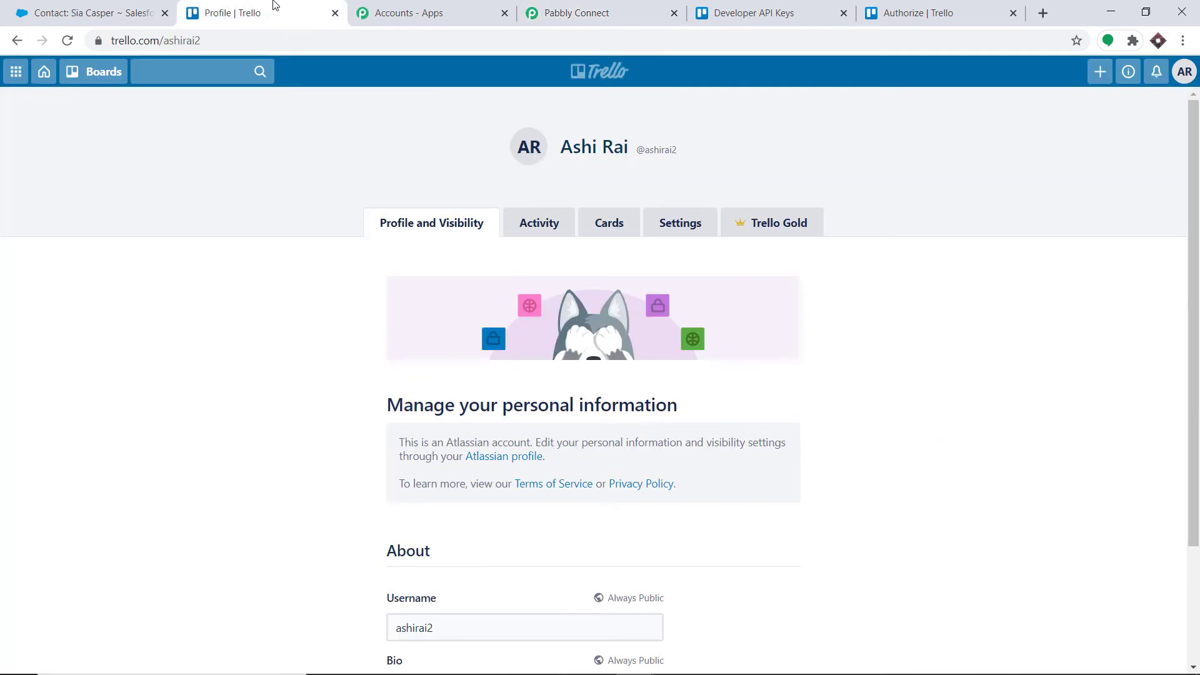
left_click(100, 72)
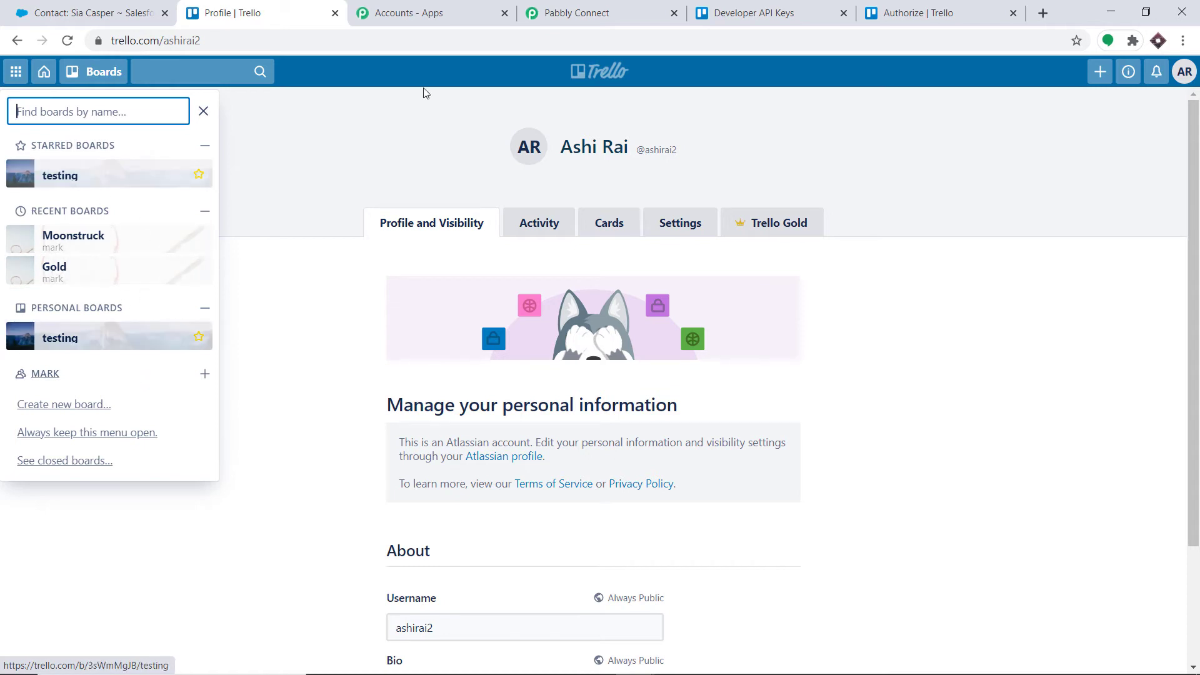
left_click(582, 13)
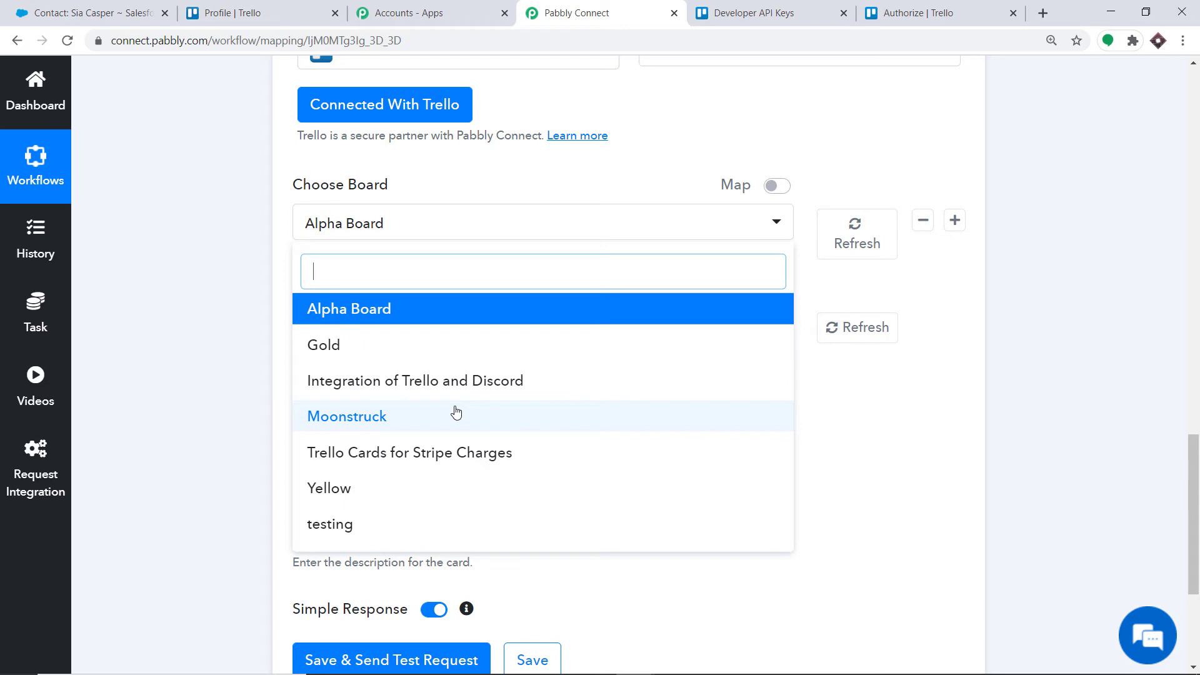
left_click(349, 417)
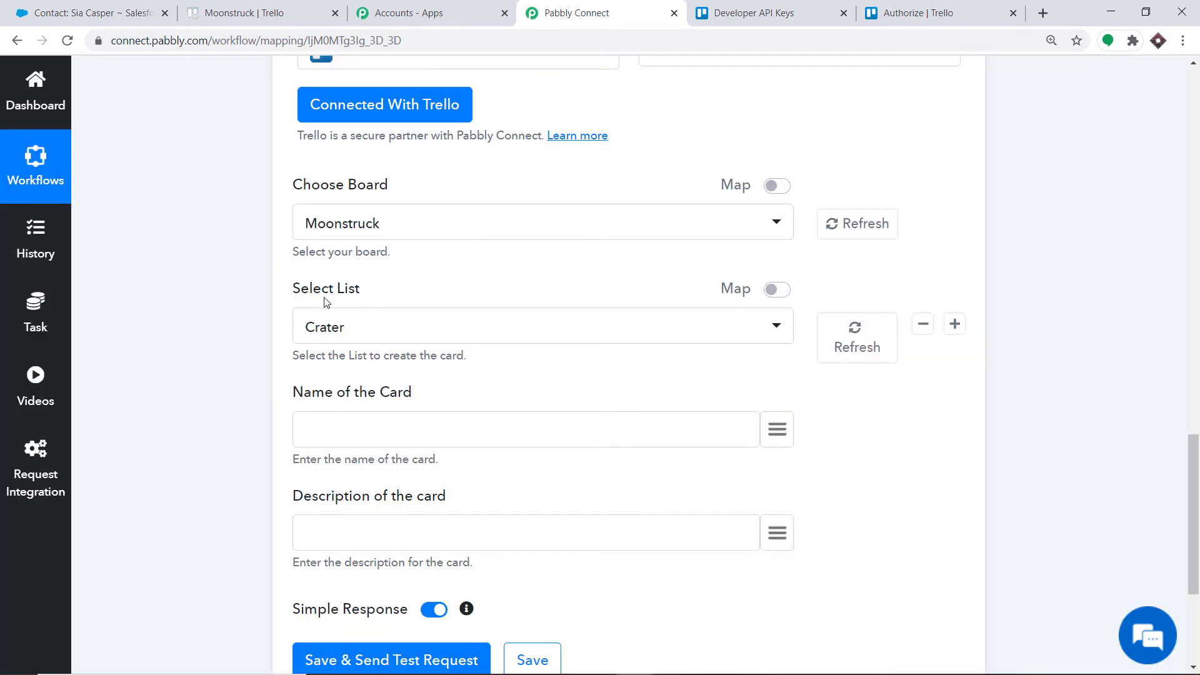
Step: Compare the lists on the Moonstruck board in Trello with the list choices offered in Pabbly Connect
left_click(269, 13)
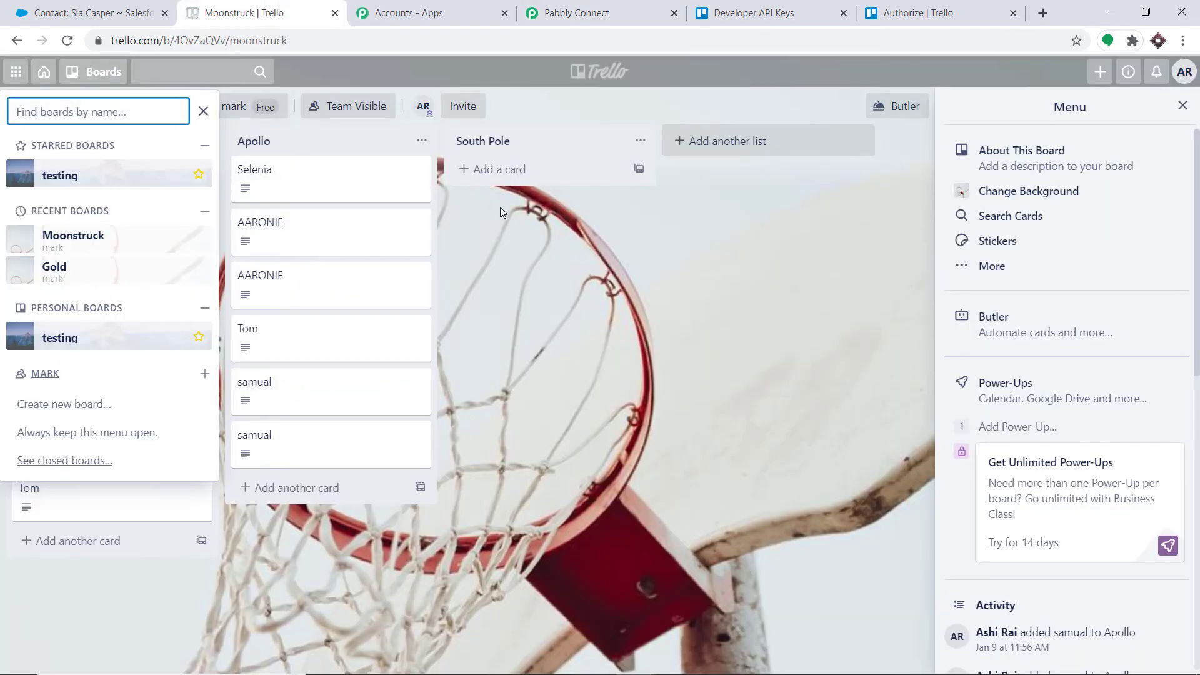
left_click(533, 260)
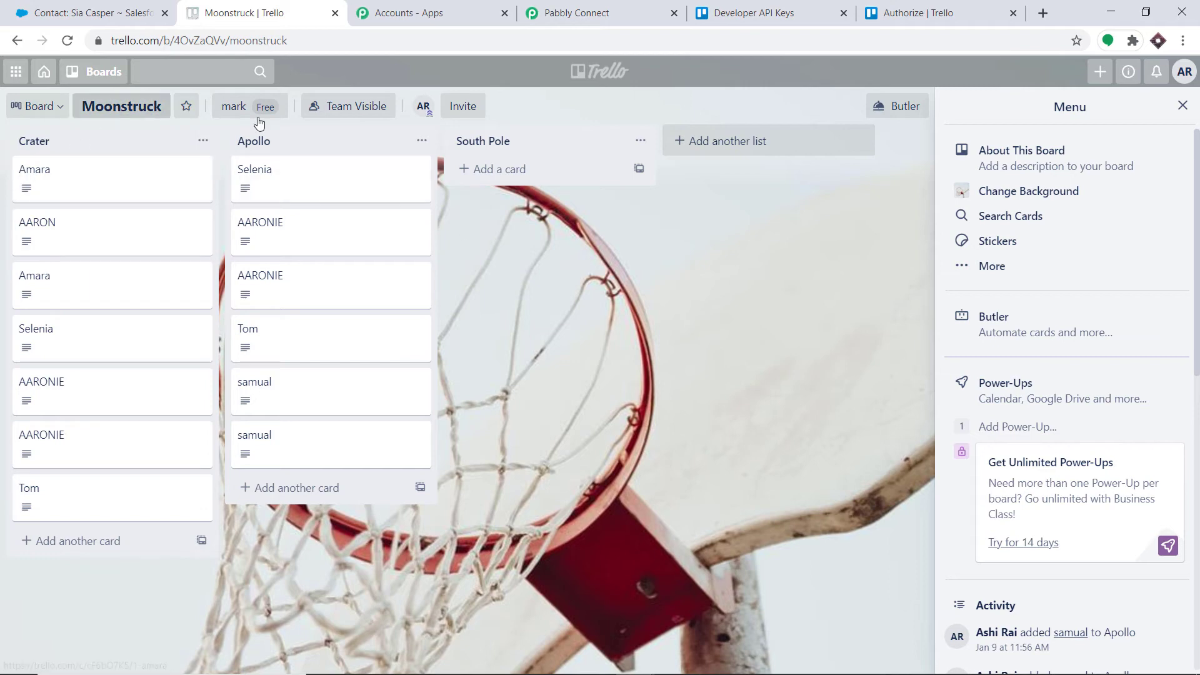
left_click(577, 12)
left_click(324, 332)
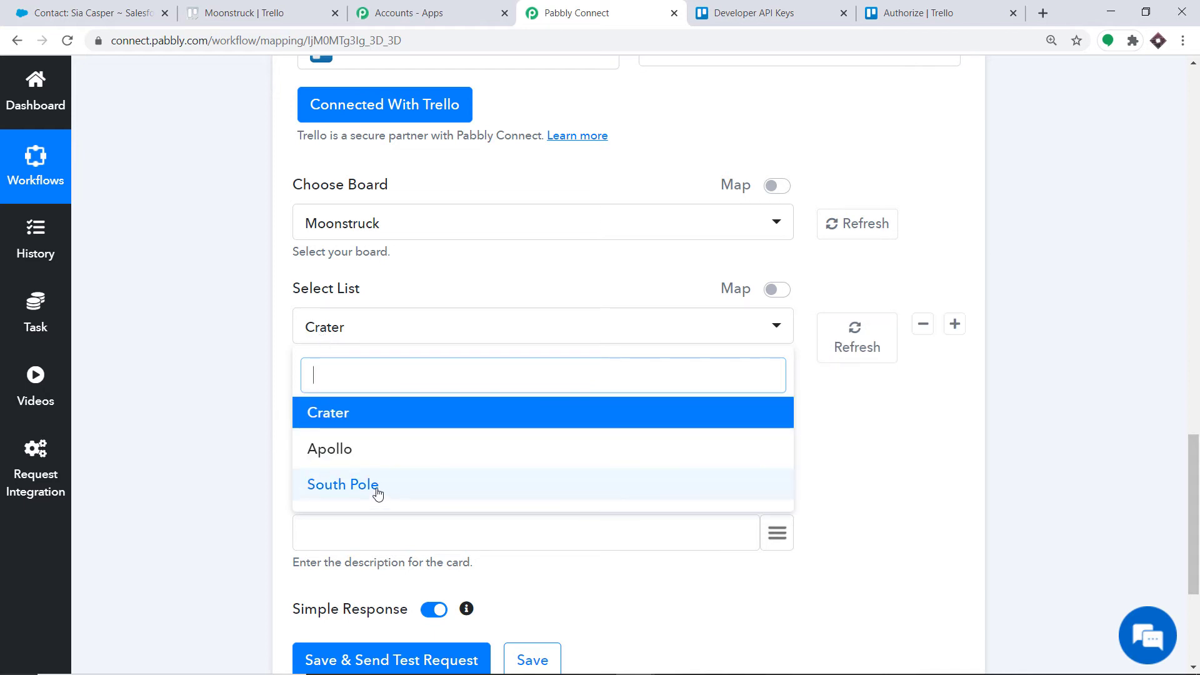
Step: Add a new list titled North Pole to the Moonstruck board in Trello
left_click(250, 12)
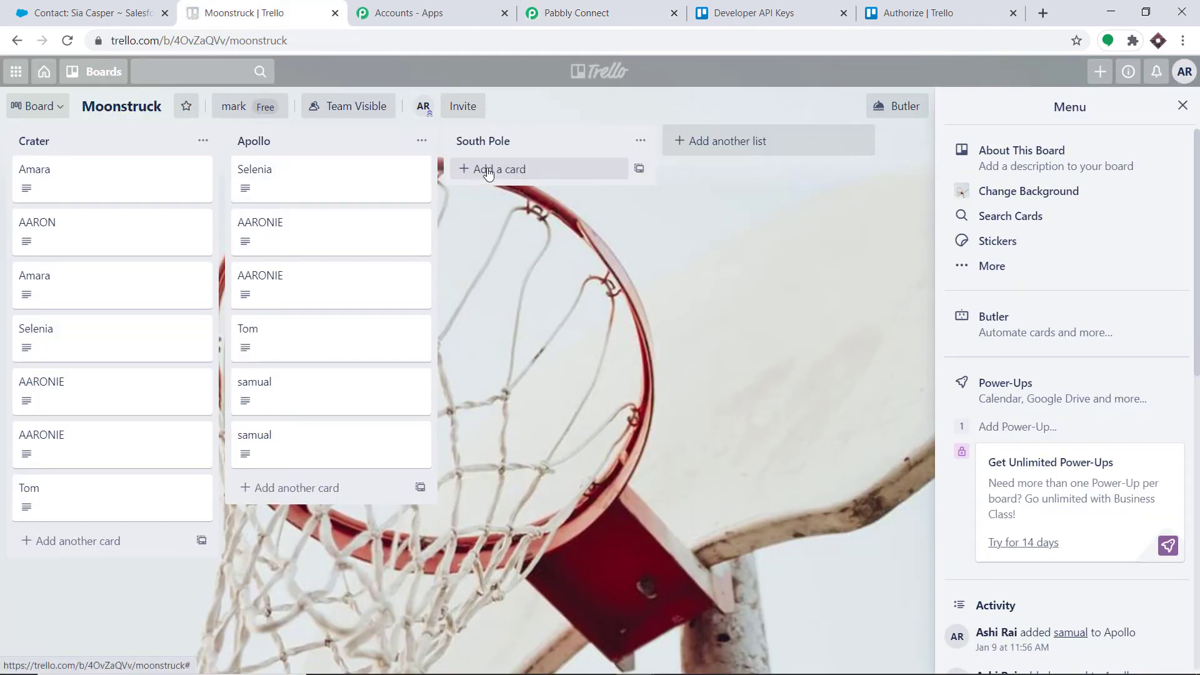
left_click(745, 142)
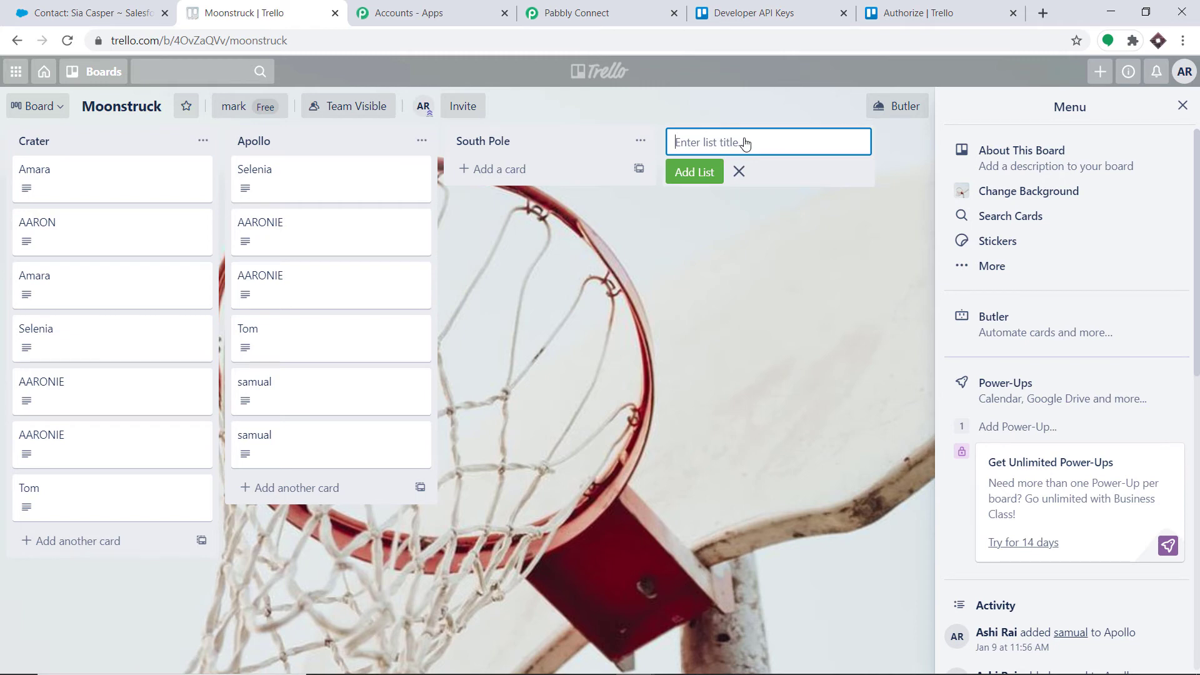
type("North Pole")
left_click(701, 173)
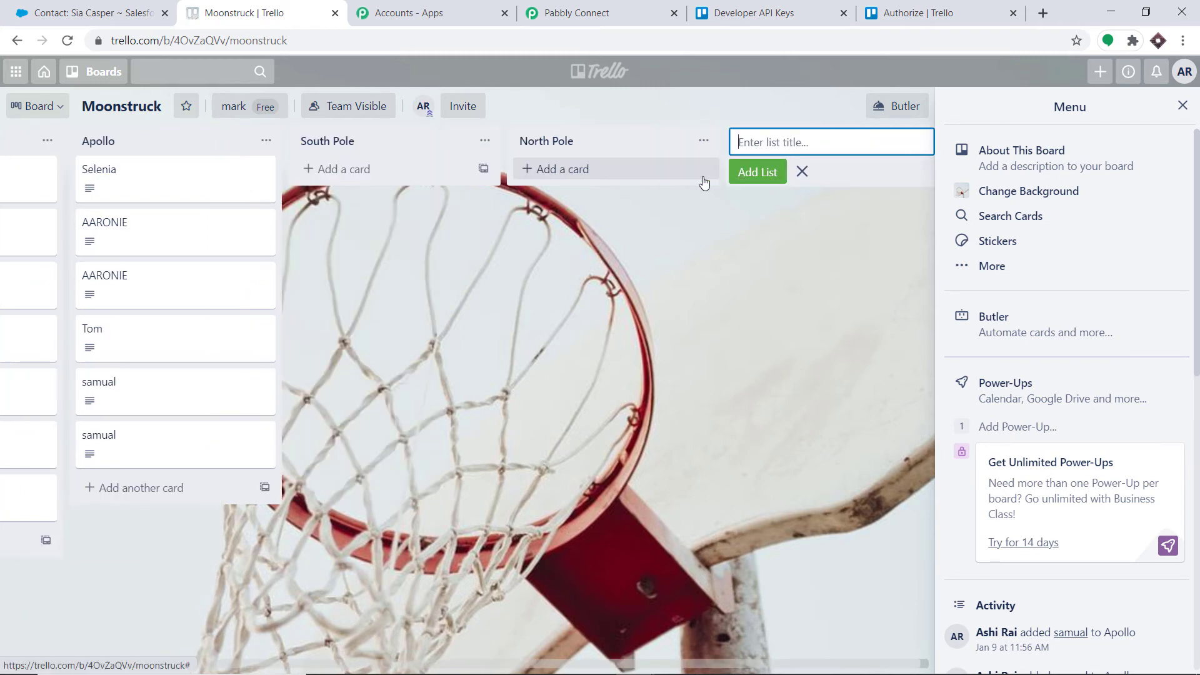
Step: Refresh the list choices in Pabbly Connect and select North Pole as the list for the card
left_click(600, 13)
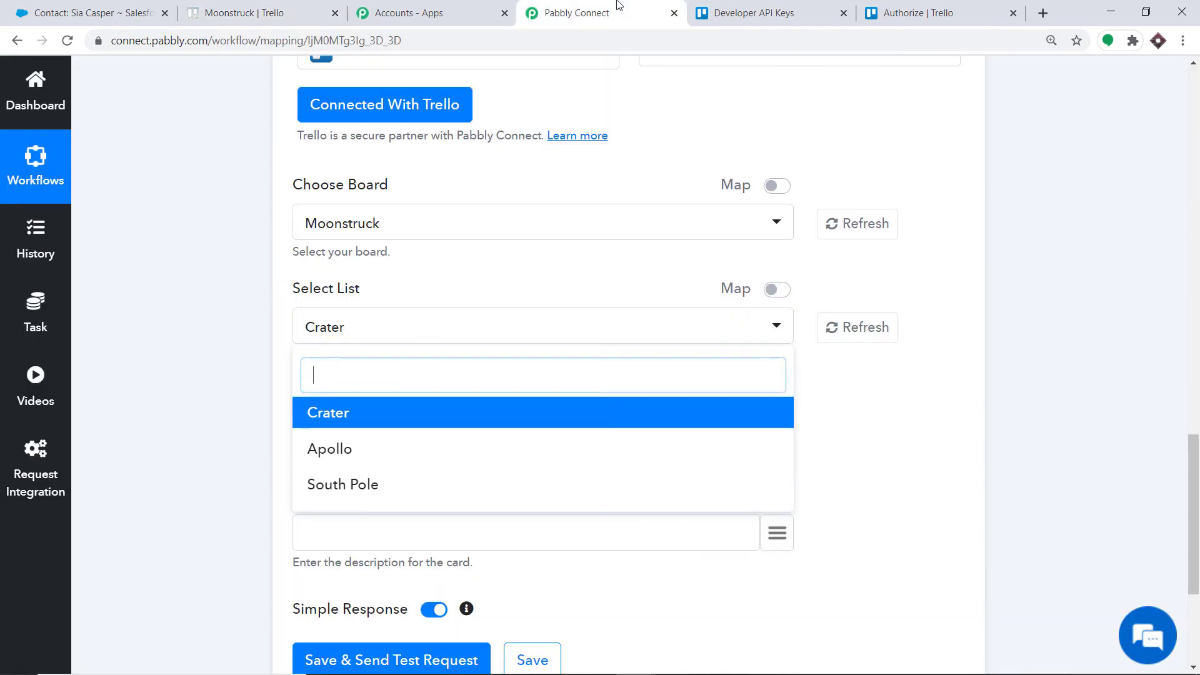
left_click(844, 331)
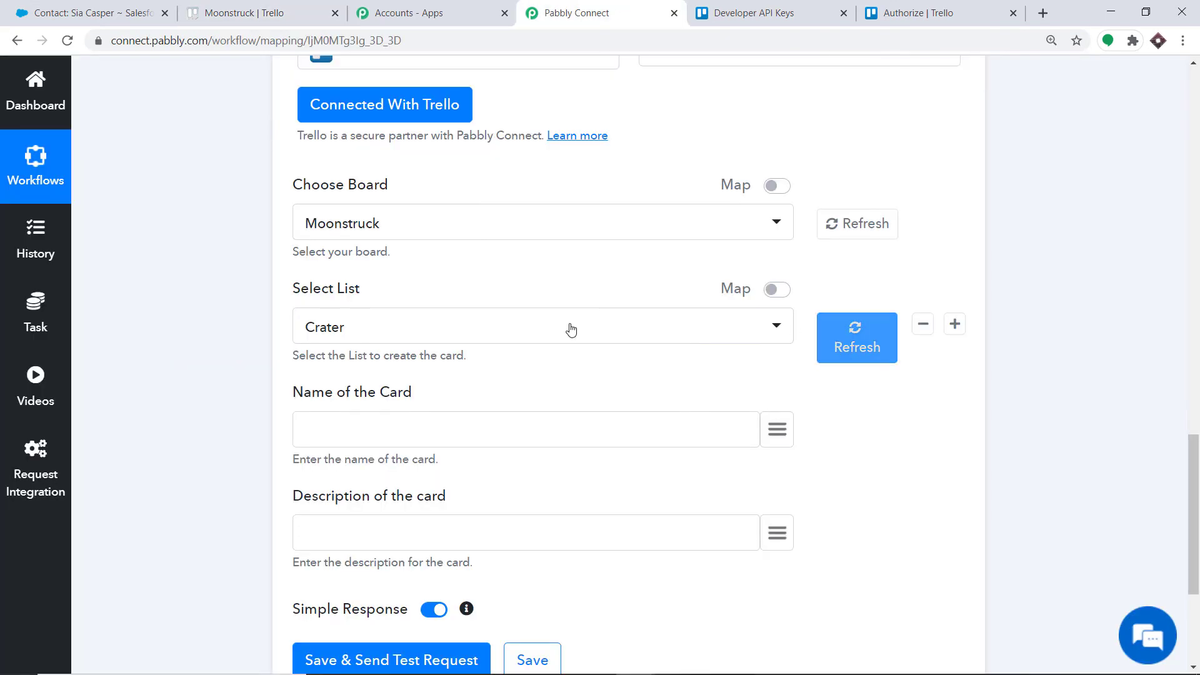
left_click(327, 342)
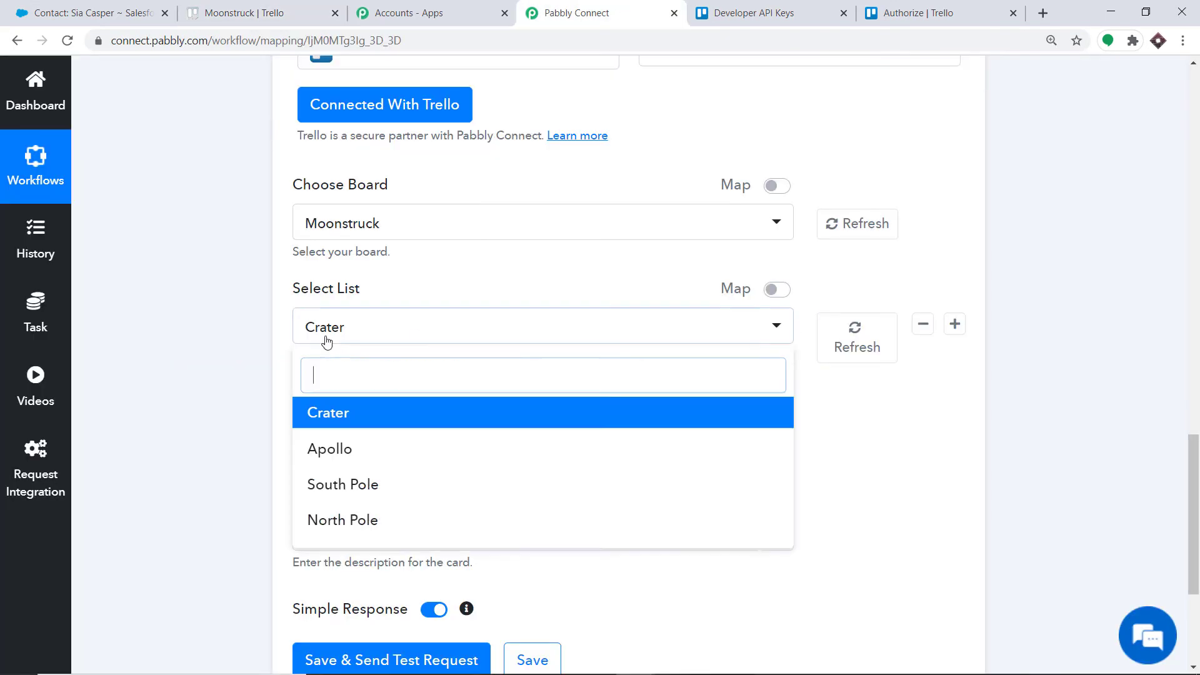
left_click(372, 522)
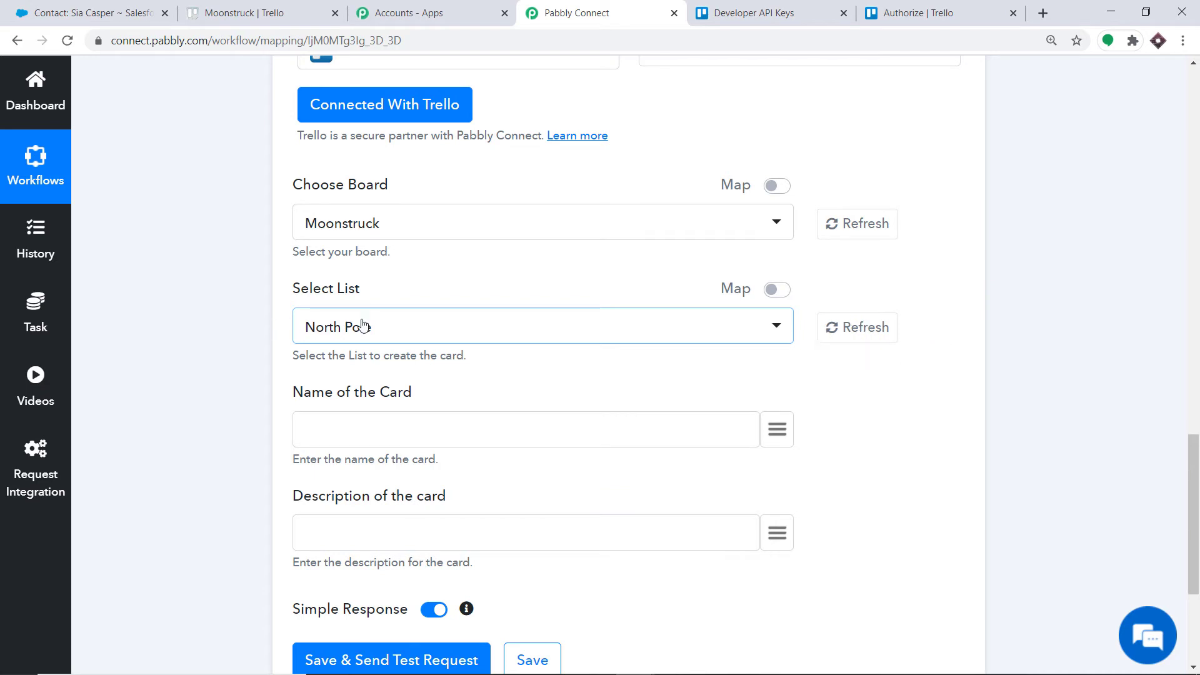
Step: Search the trigger data for "fishing" and map the task's Subject to the Name of the Card
scroll(360, 348, "down", 1)
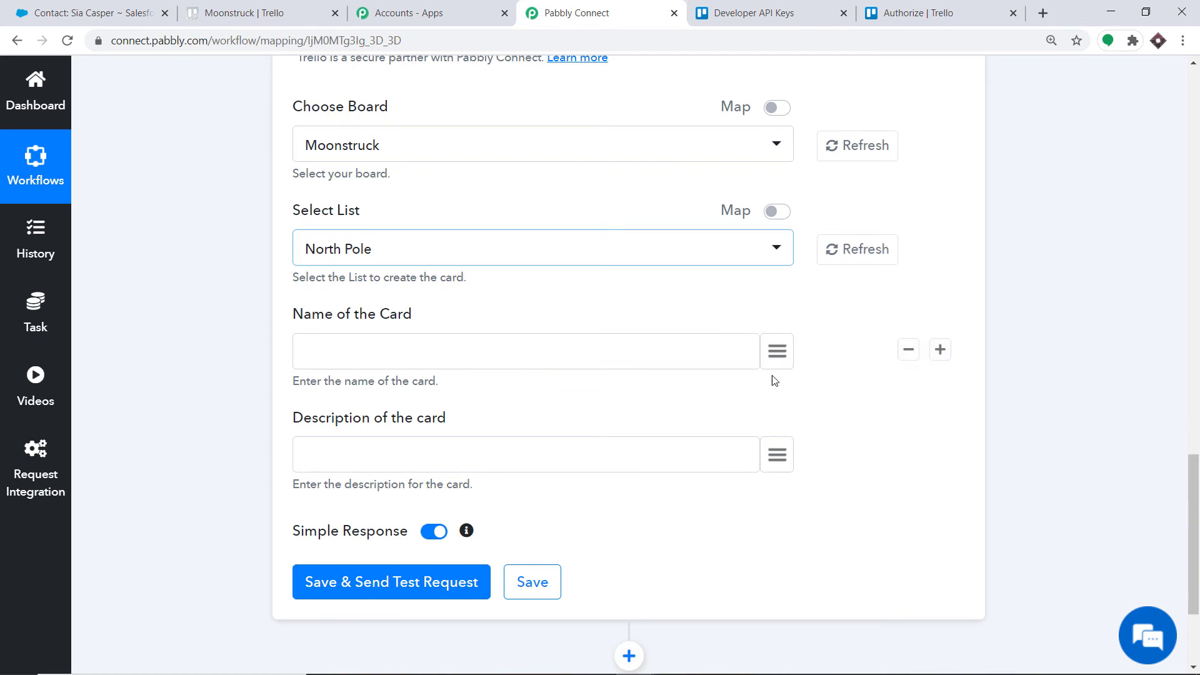
left_click(778, 352)
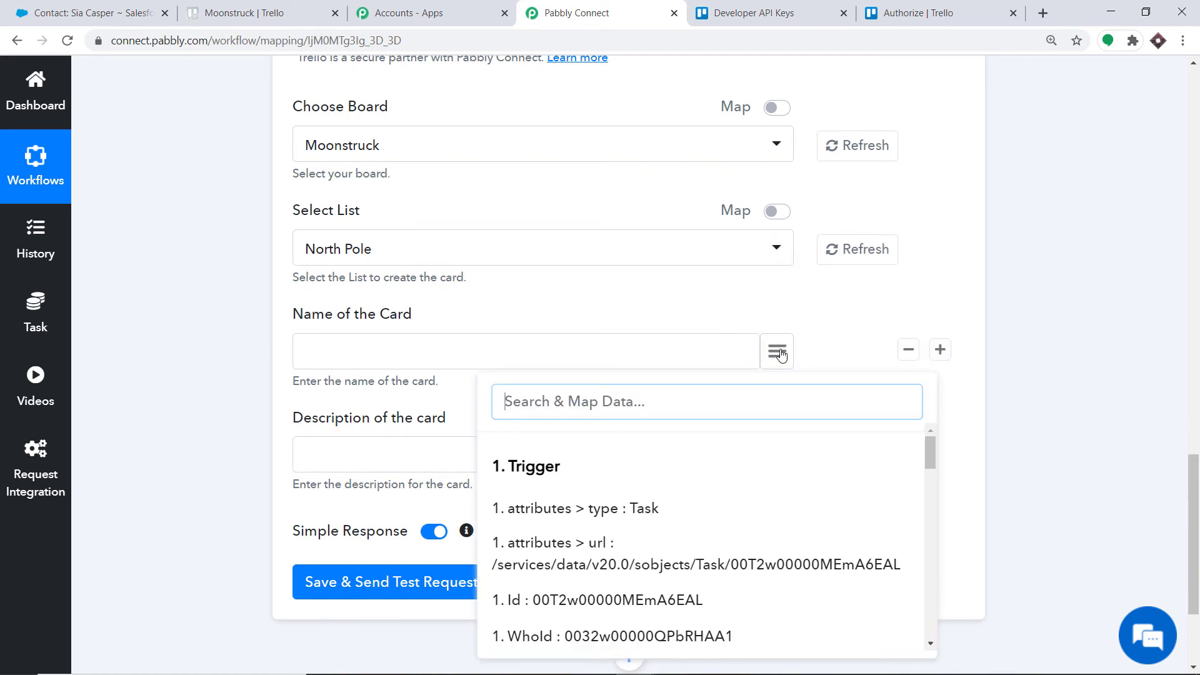
type("fishi")
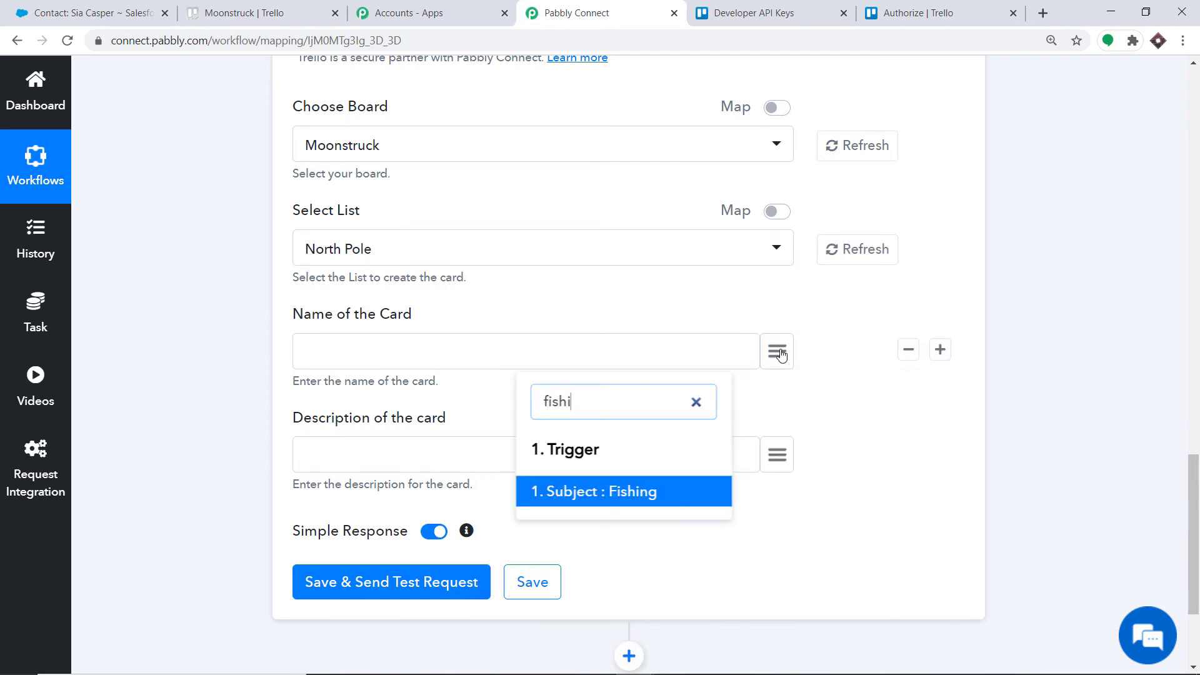
type("ng")
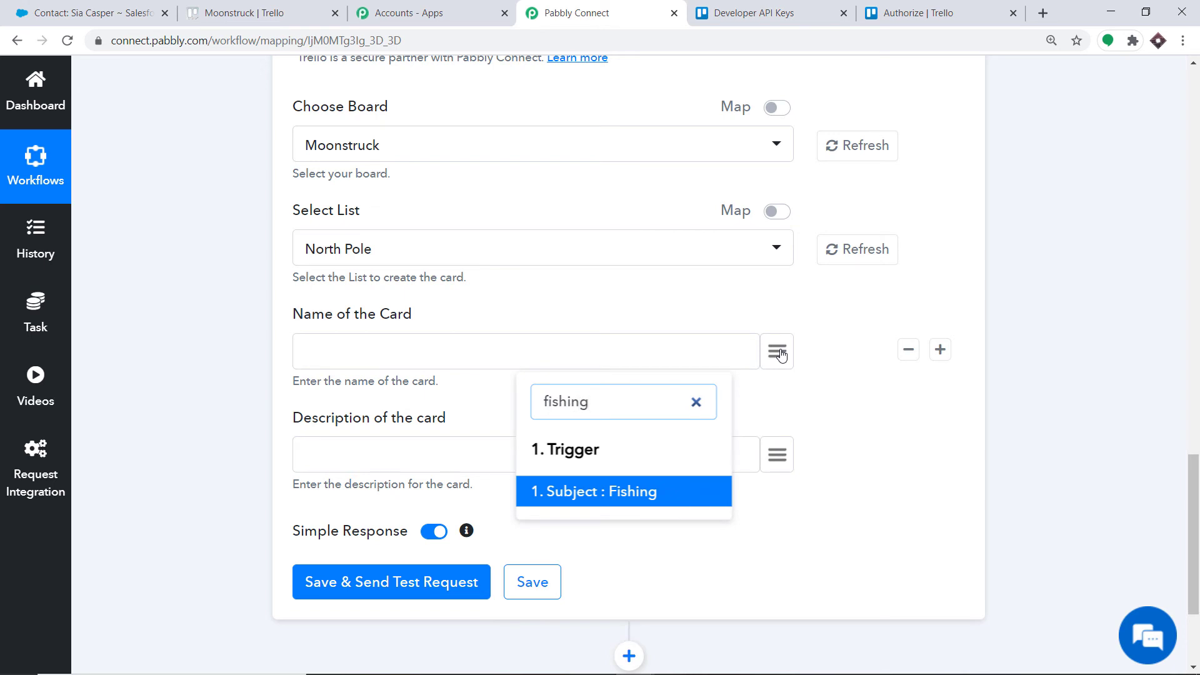
left_click(597, 490)
Step: Search the trigger data for "des", "due" and "date", and map the task's ActivityDate to the Description of the card
scroll(575, 469, "down", 1)
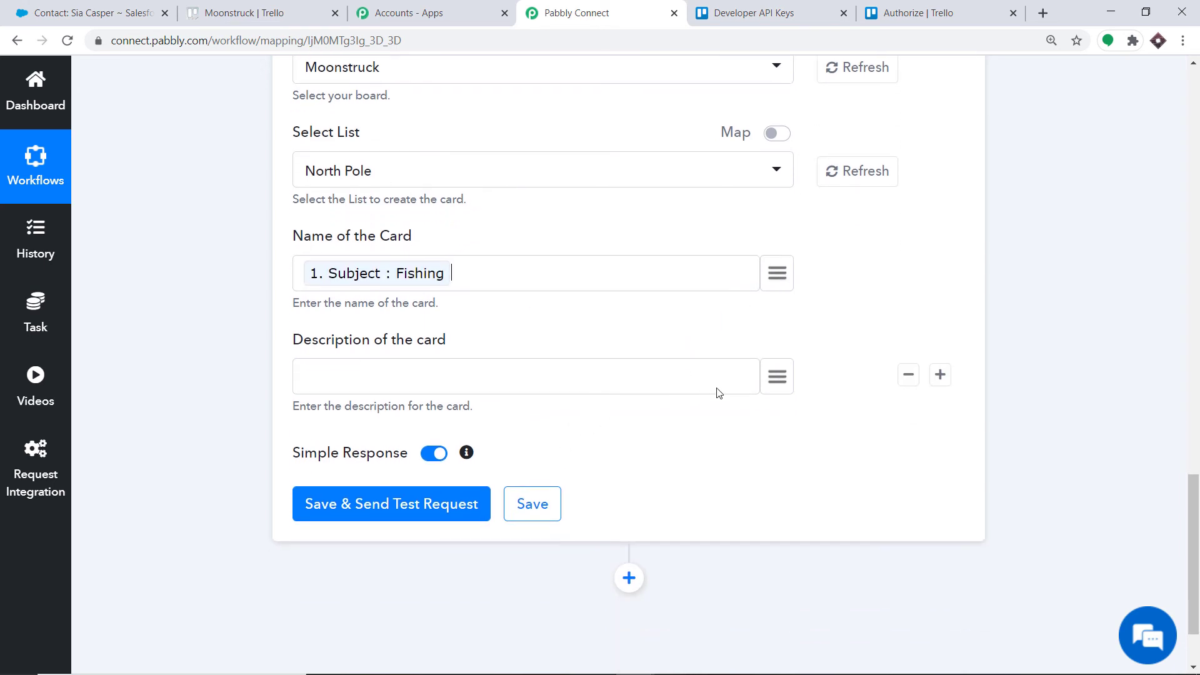
left_click(779, 383)
type("des")
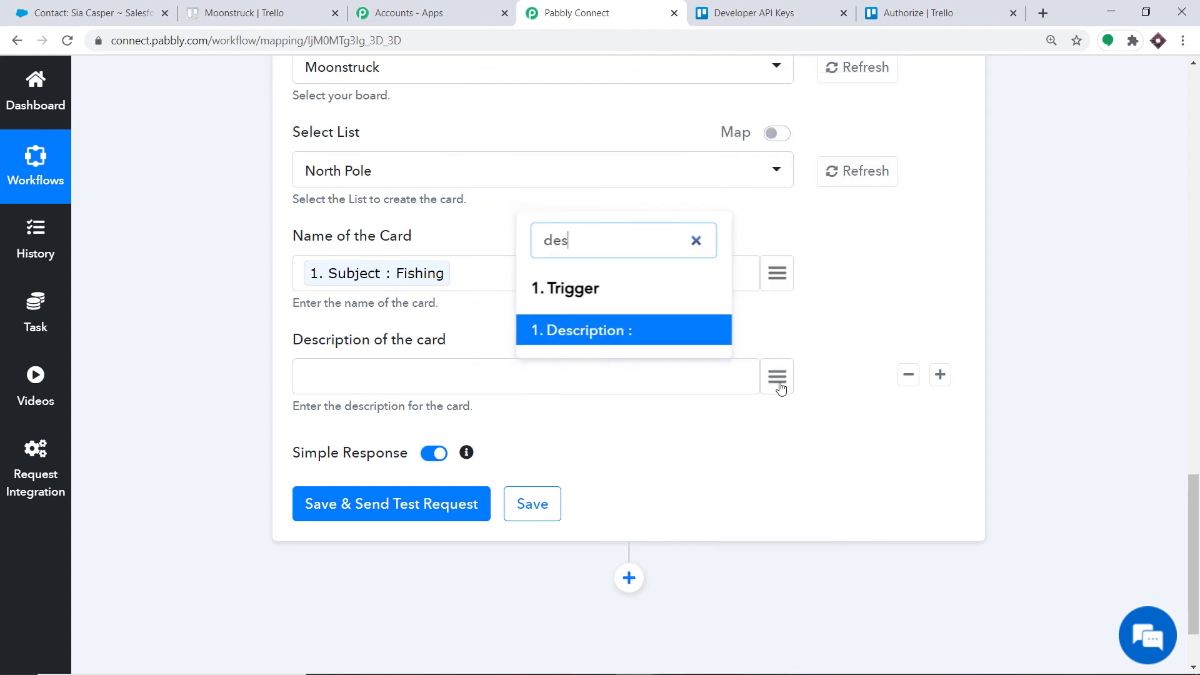
key("BackSpace")
key("BackSpace")
key("BackSpace")
key("BackSpace")
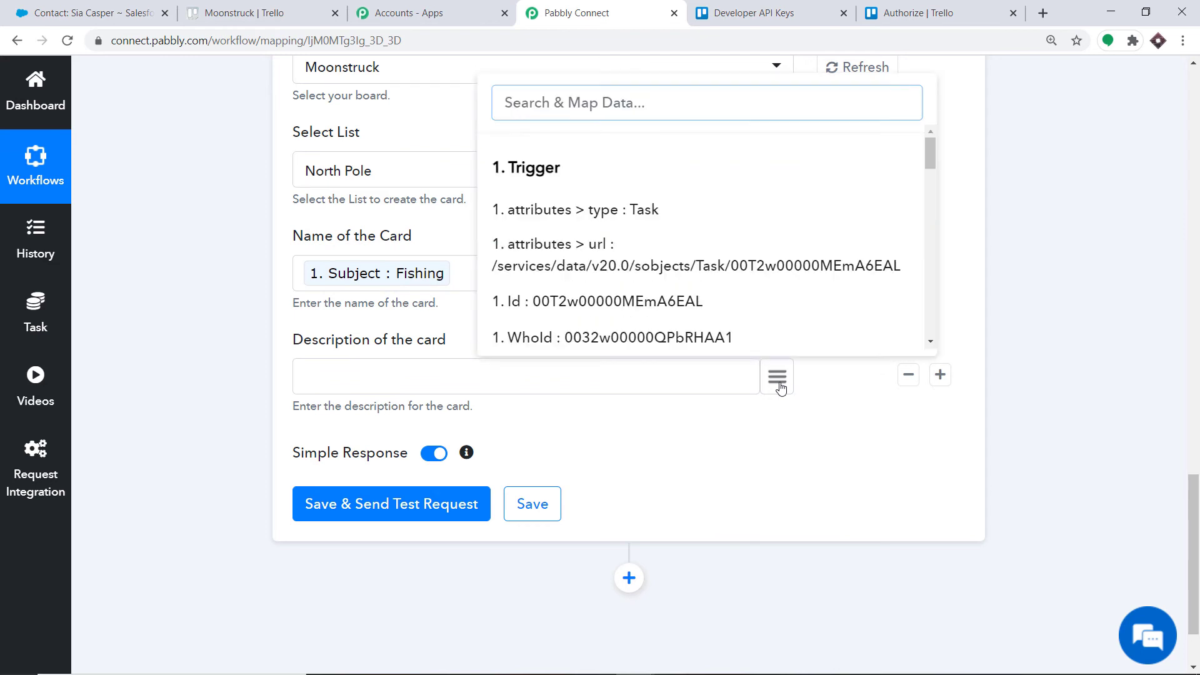
type("due")
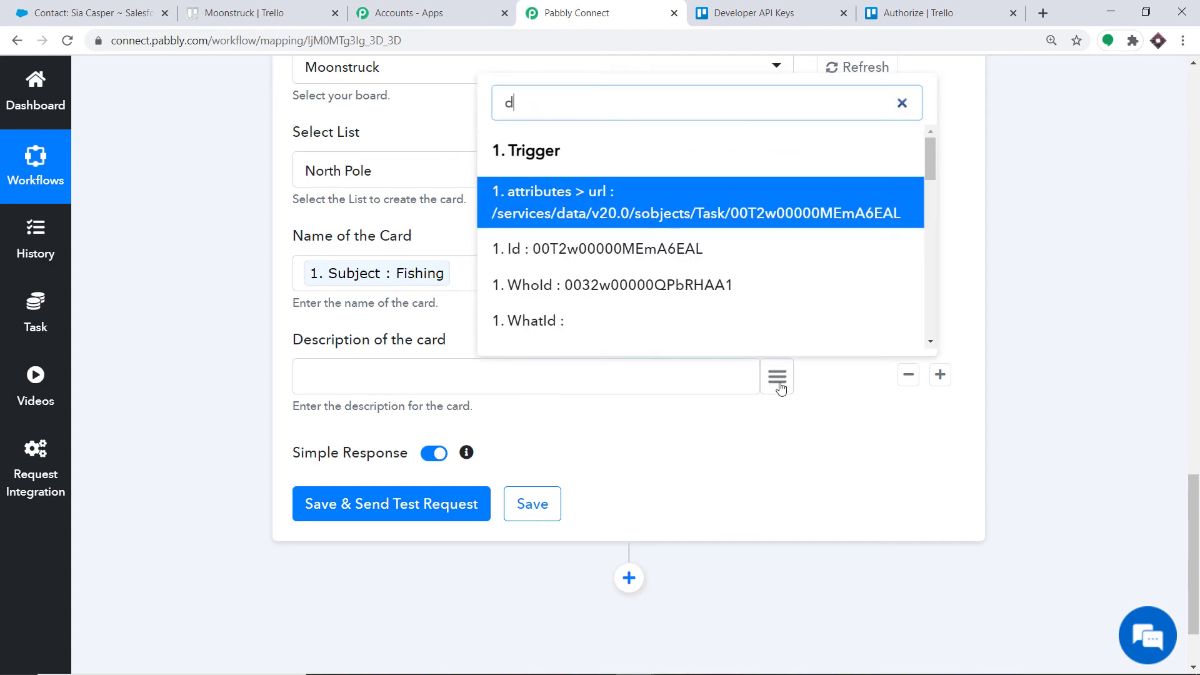
key("BackSpace")
key("BackSpace")
key("BackSpace")
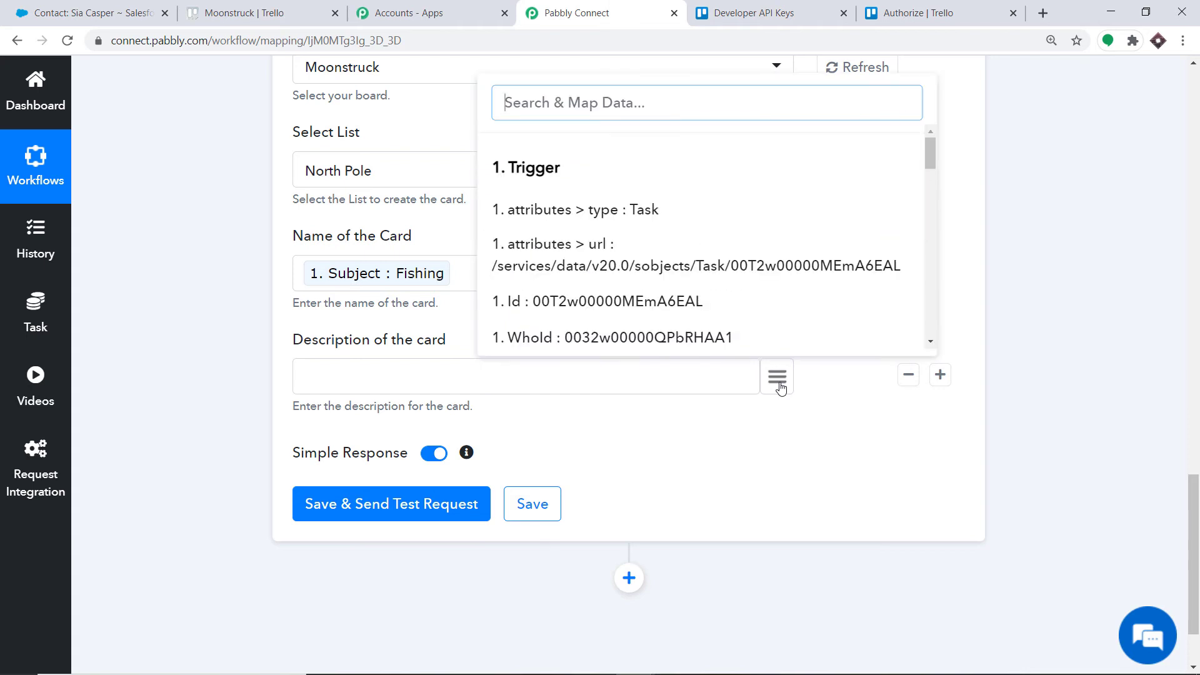
type("date")
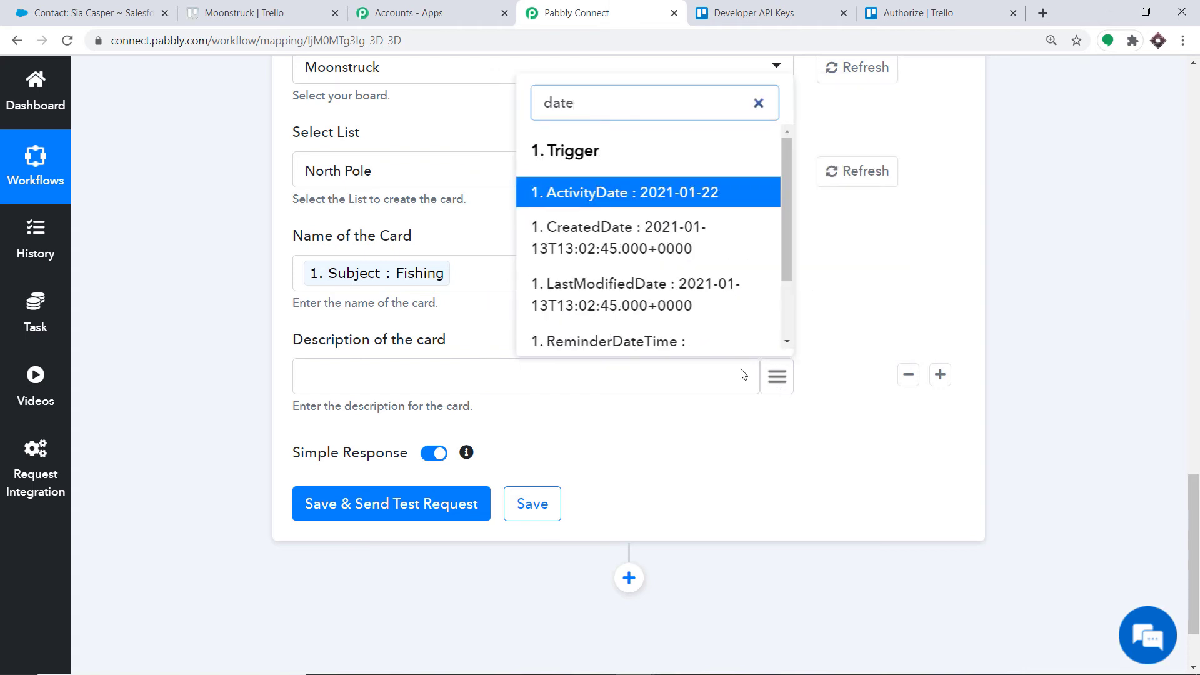
left_click(613, 192)
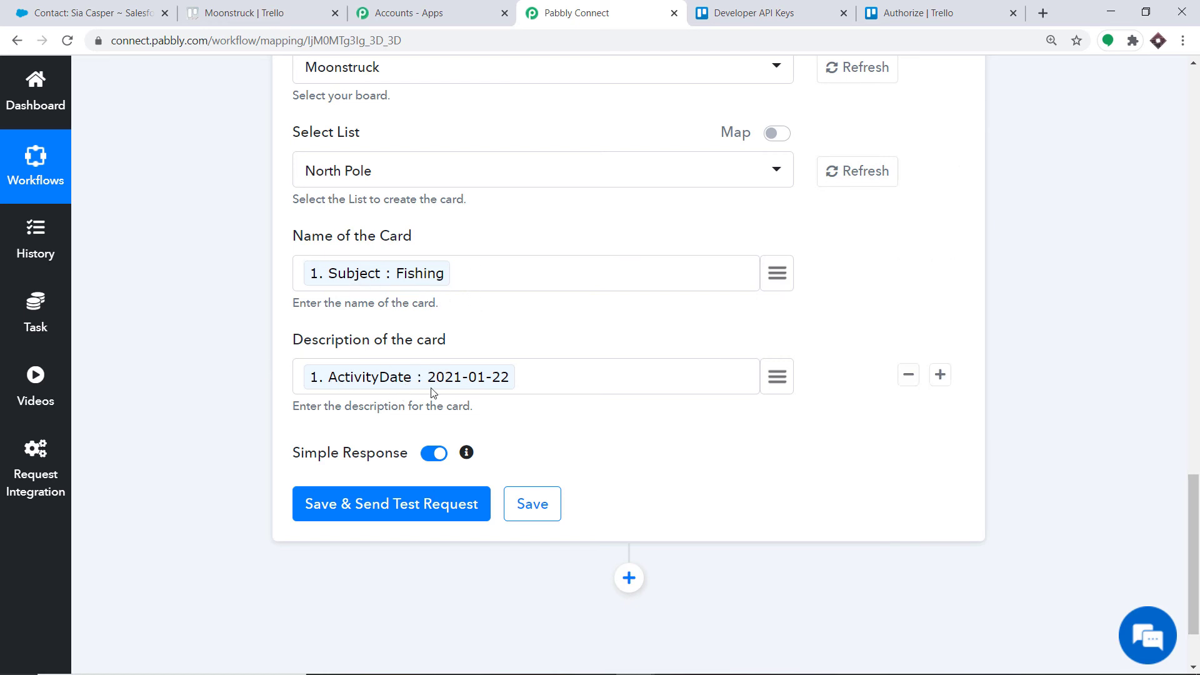
left_click(779, 383)
type("si")
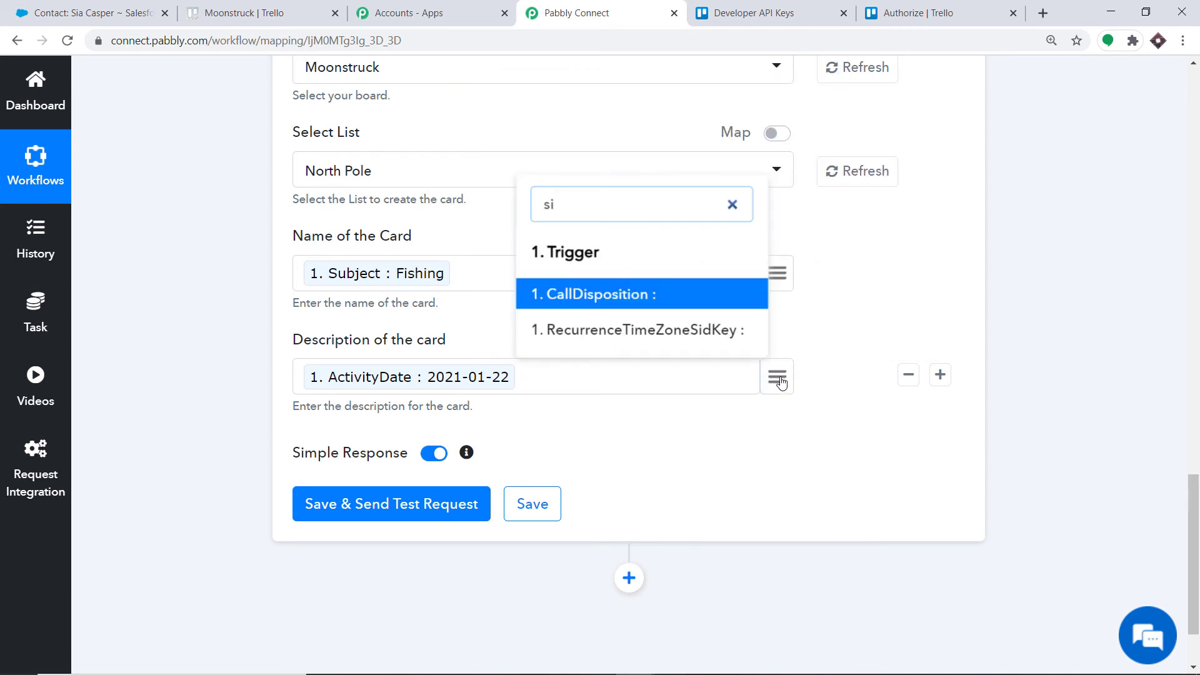
key("BackSpace")
key("BackSpace")
type("si")
key("BackSpace")
key("BackSpace")
type("si")
key("BackSpace")
key("BackSpace")
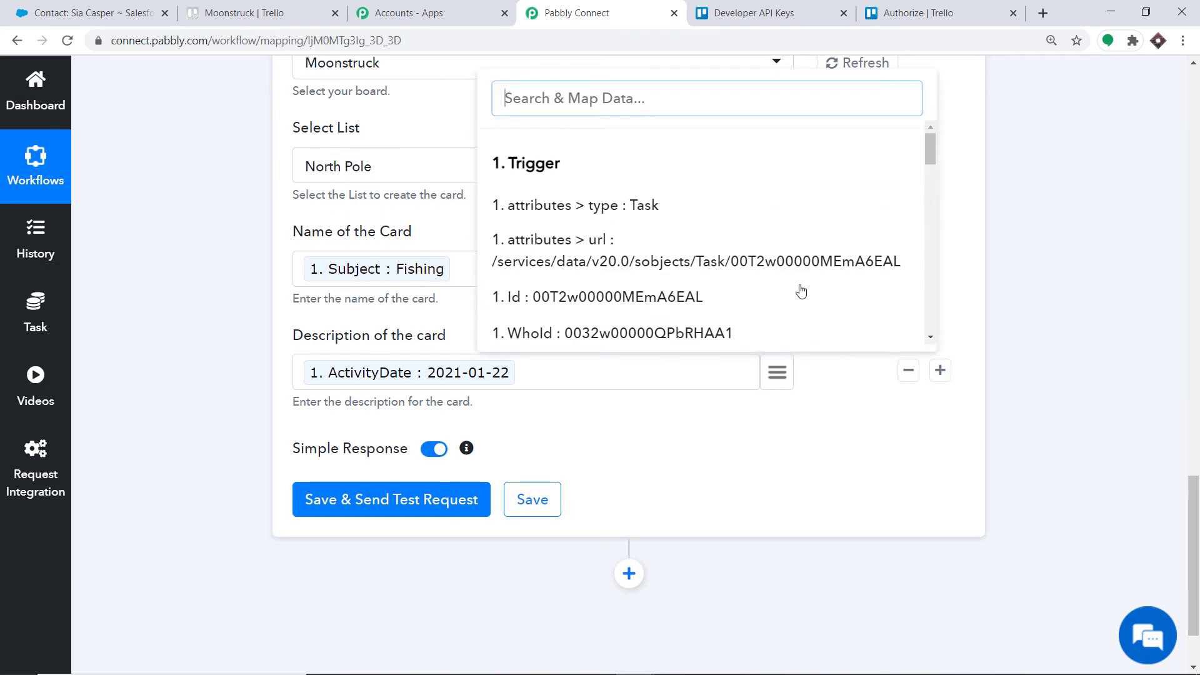
scroll(802, 290, "down", 2)
left_click(860, 214)
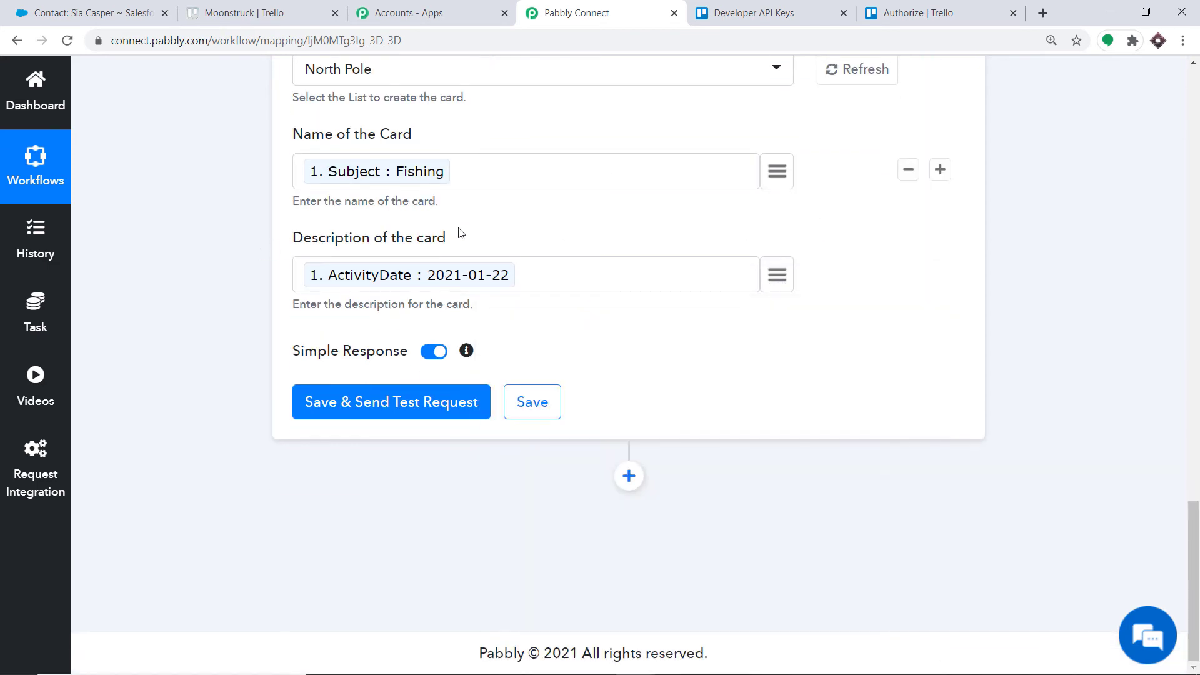
Step: Save the Trello action with a test request and check the Moonstruck board's North Pole list in Trello for the card
scroll(311, 348, "up", 1)
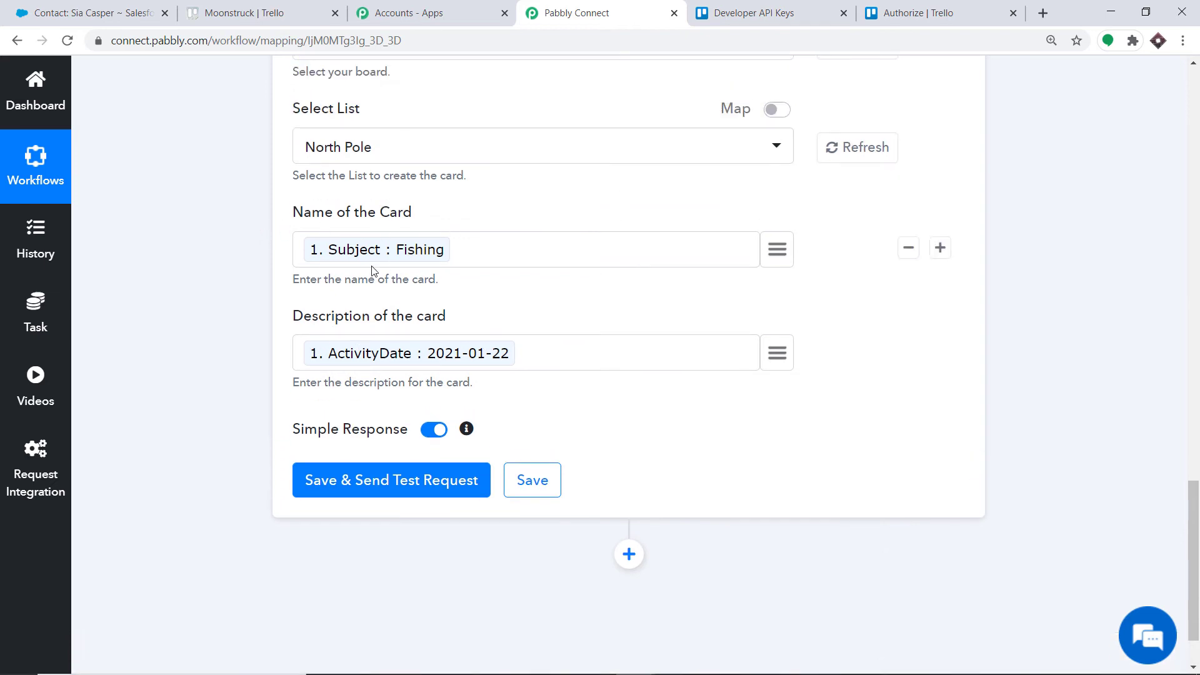
scroll(308, 197, "up", 1)
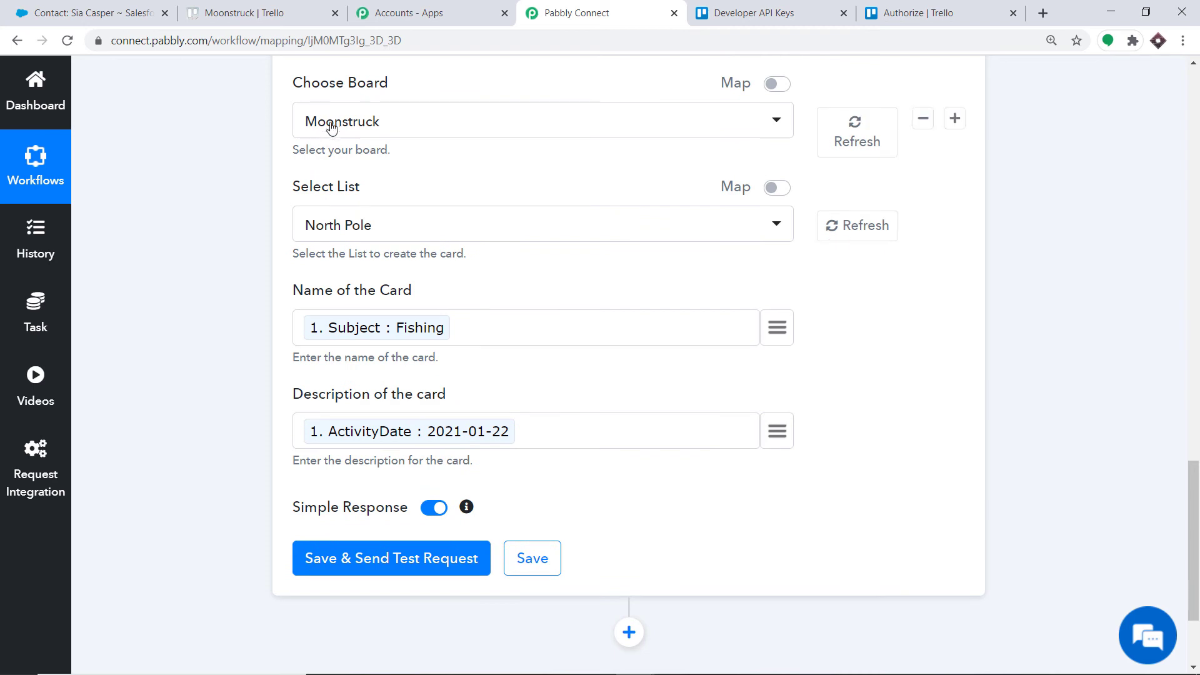
scroll(326, 118, "up", 1)
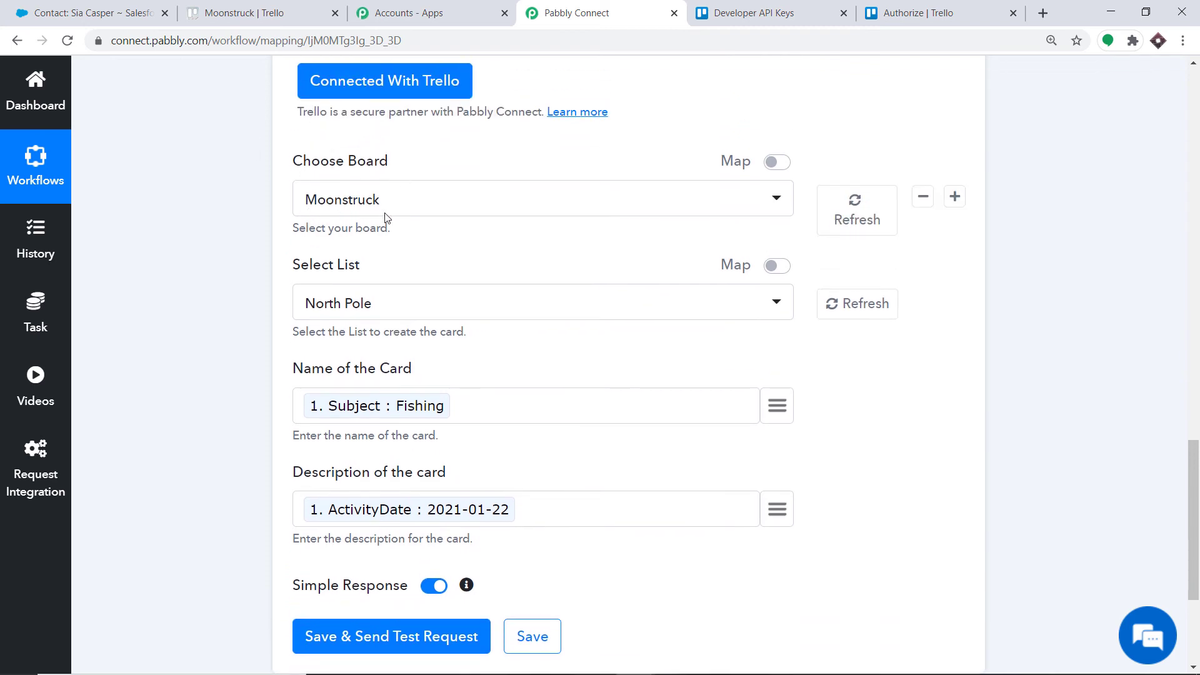
scroll(383, 220, "down", 2)
left_click(385, 483)
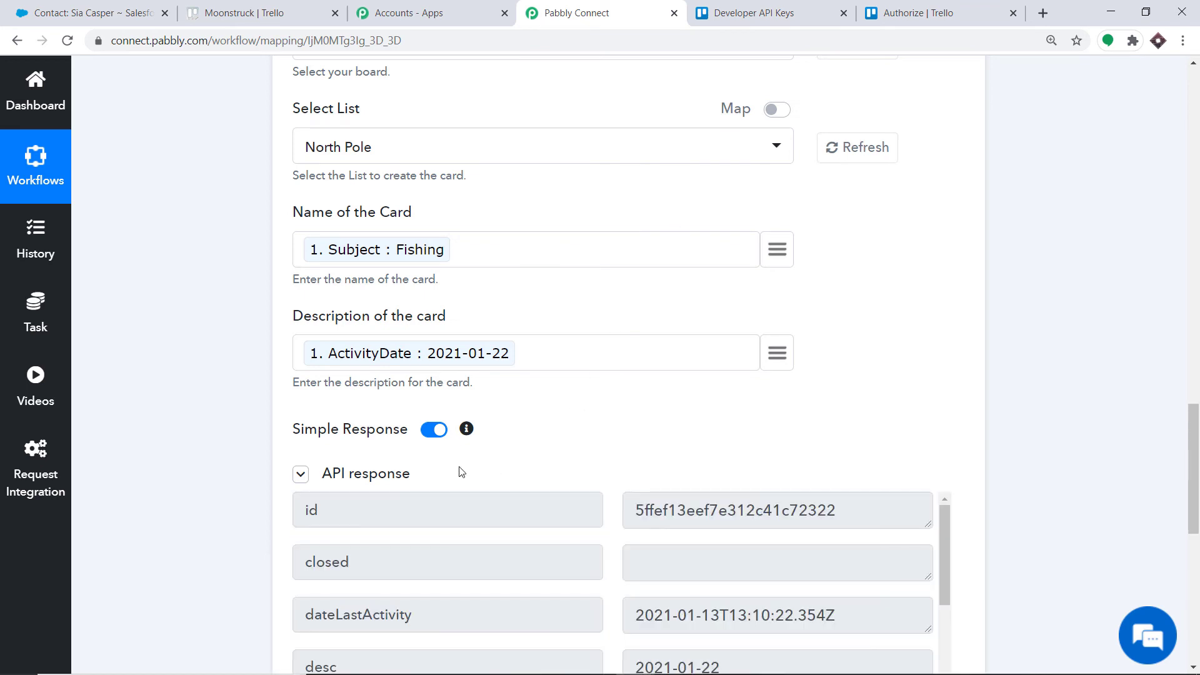
scroll(458, 469, "down", 1)
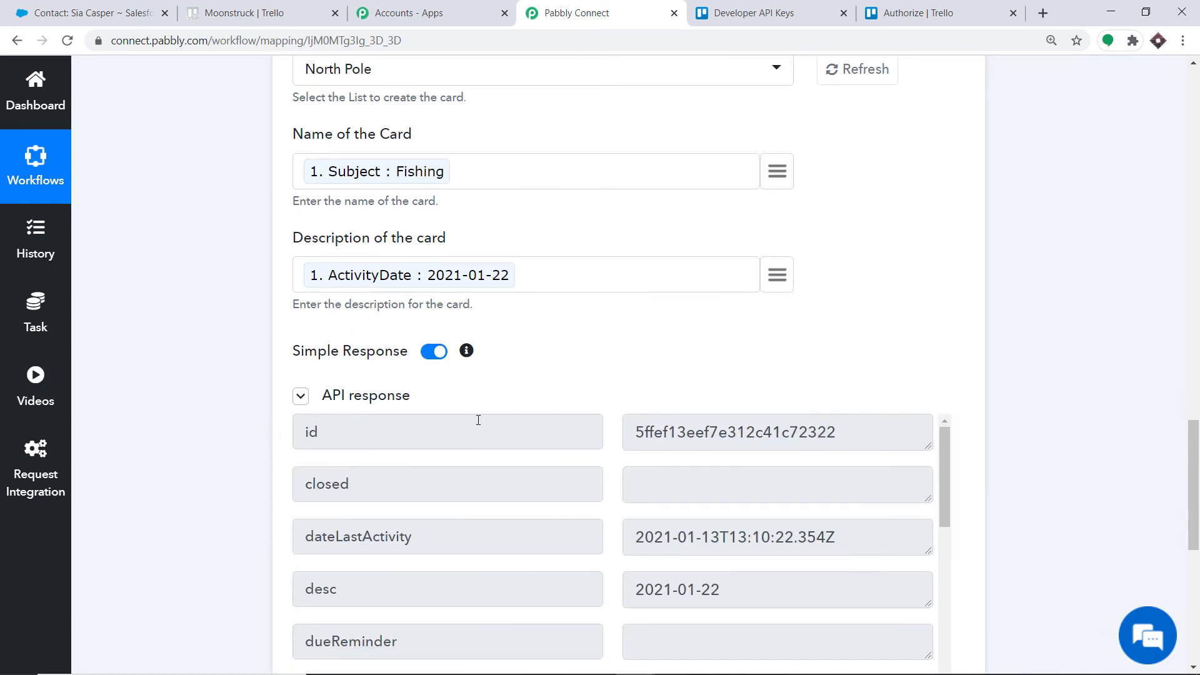
left_click(272, 5)
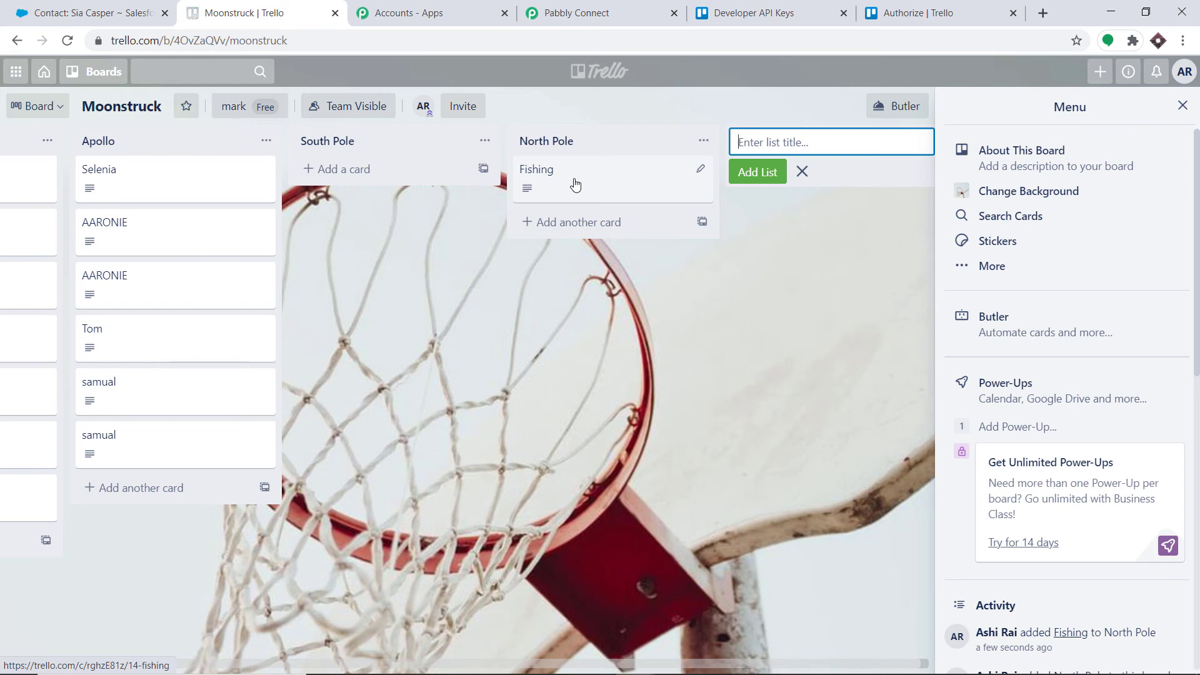
Step: Return to Pabbly Connect and collapse the Trello Add New Card action and the Salesforce New Task trigger
left_click(574, 12)
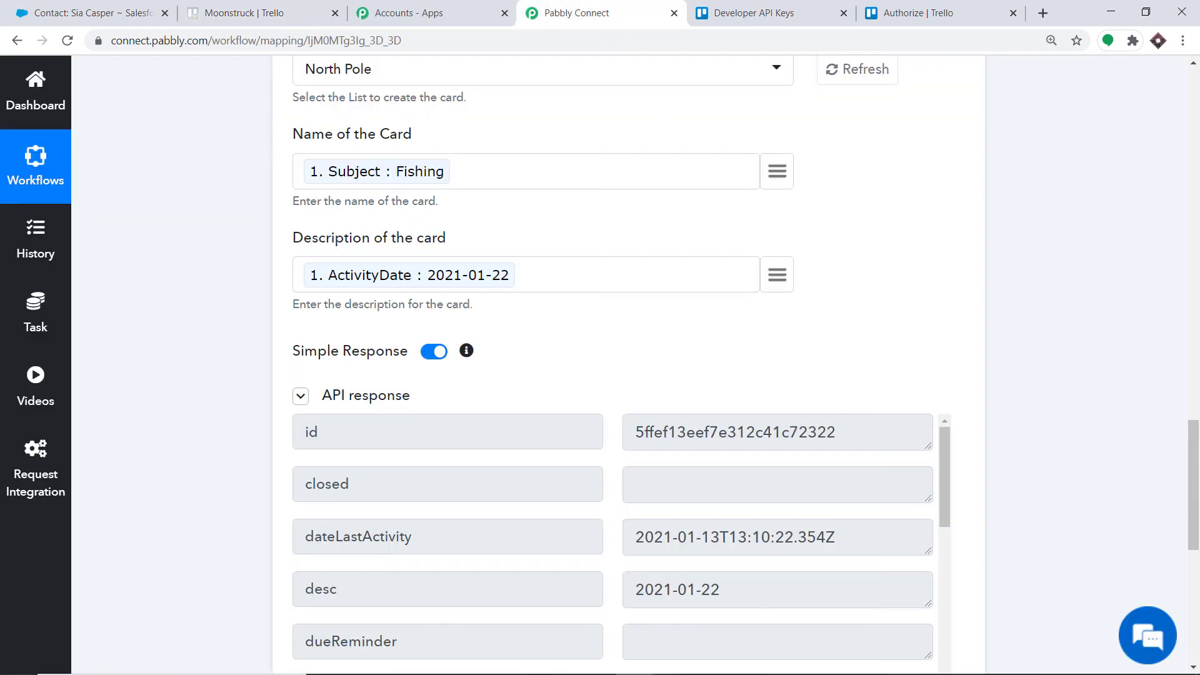
scroll(411, 366, "up", 11)
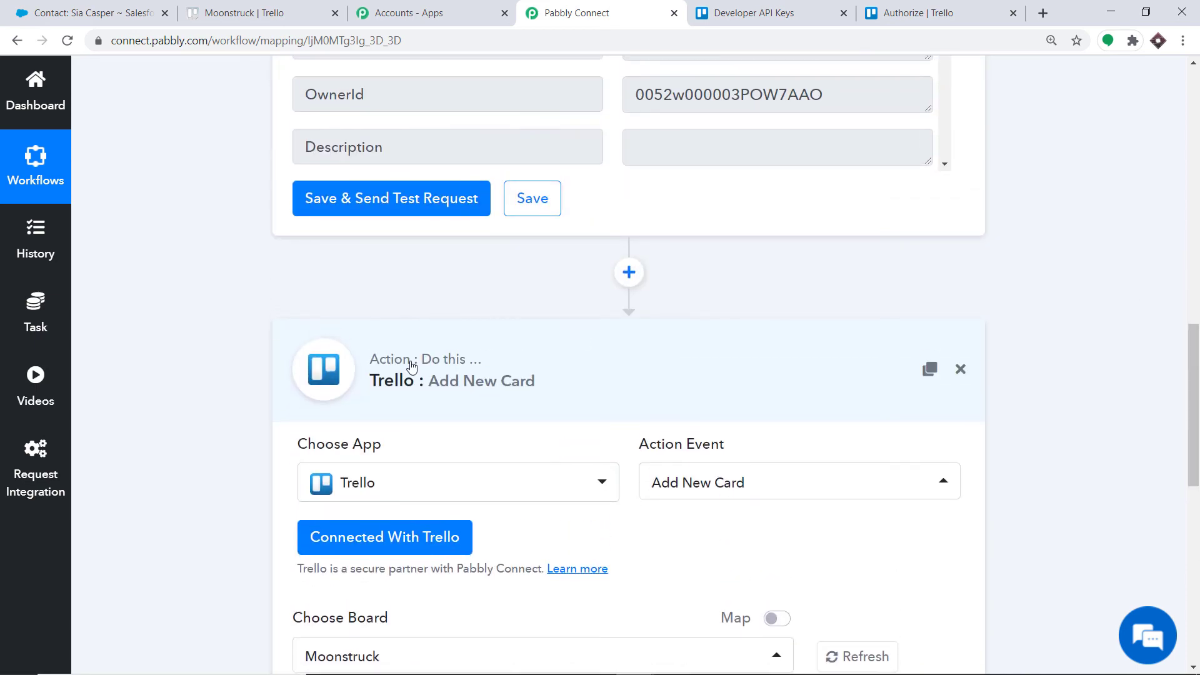
left_click(412, 366)
scroll(495, 258, "up", 10)
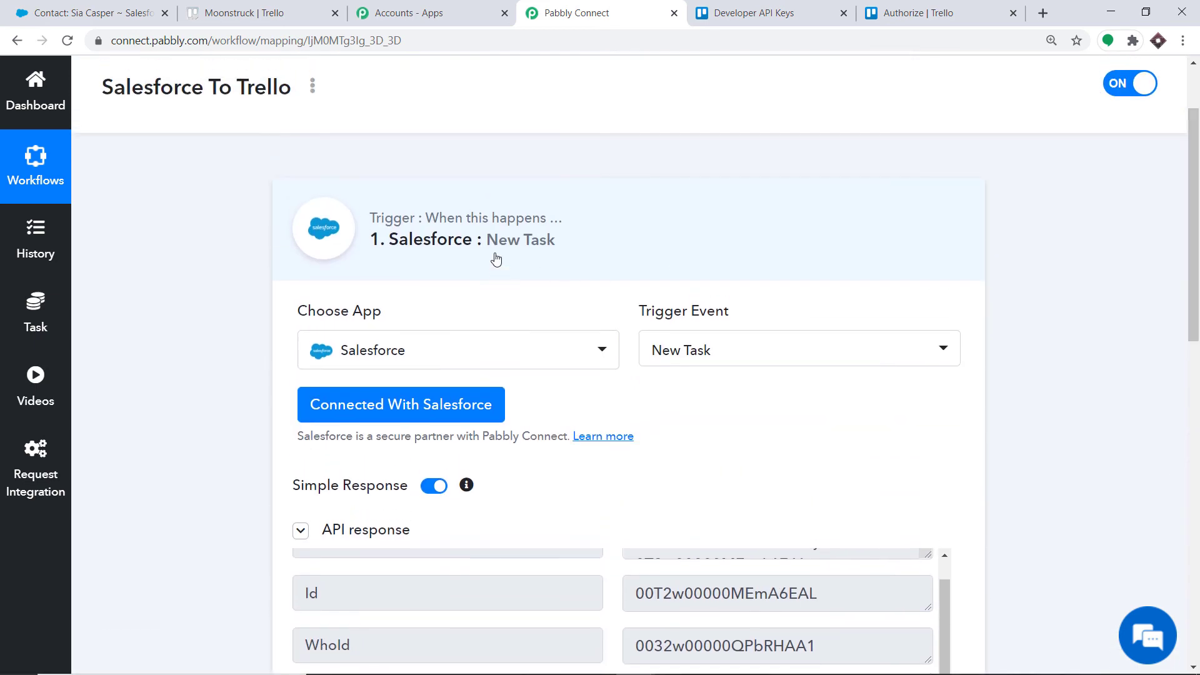
left_click(495, 258)
left_click_drag(1198, 208, 1198, 244)
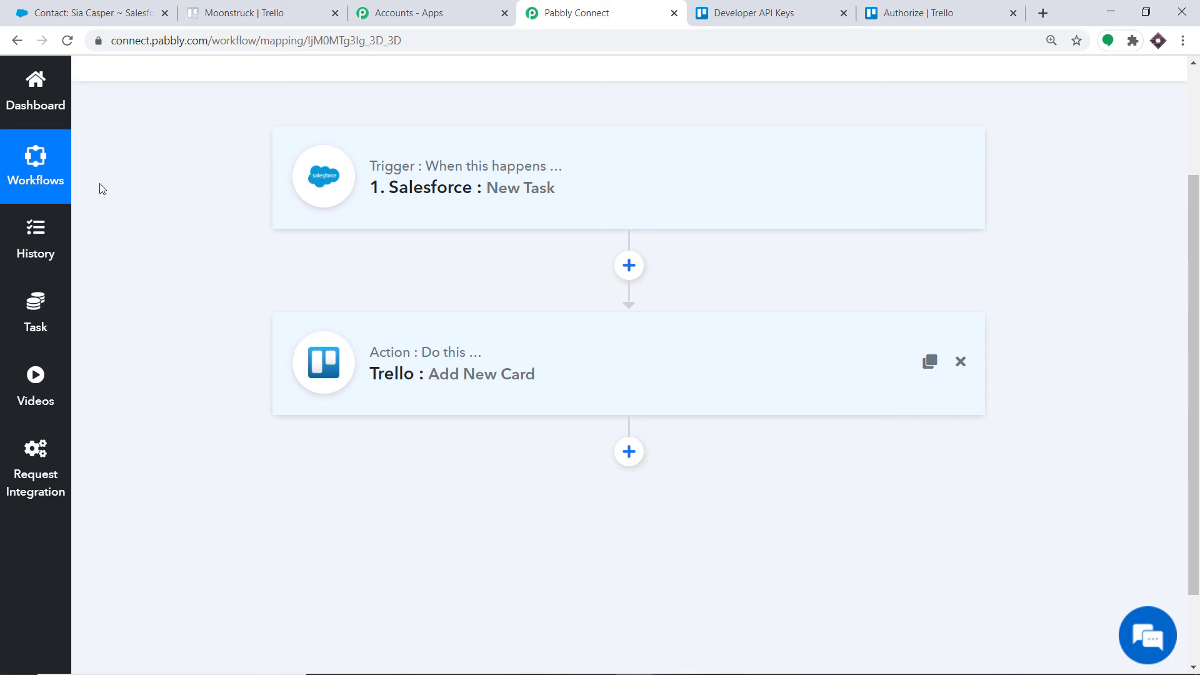
Step: Switch to Salesforce and open another contact's record from the Contacts list
left_click(94, 8)
scroll(312, 204, "up", 5)
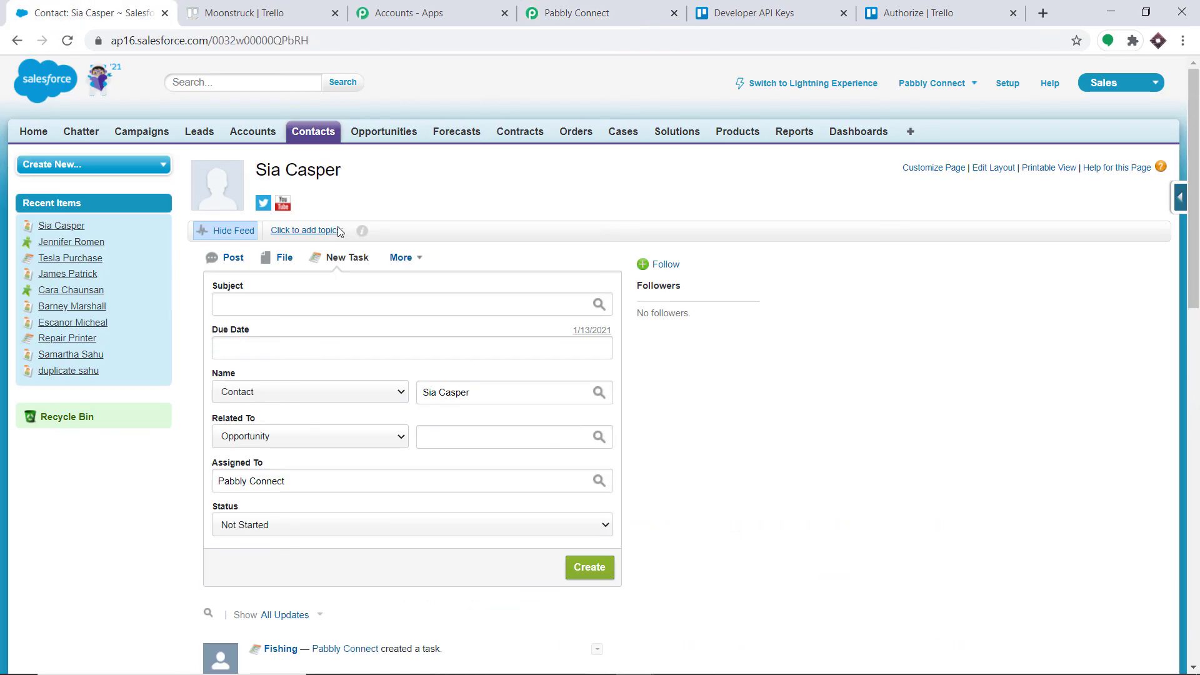
left_click(315, 132)
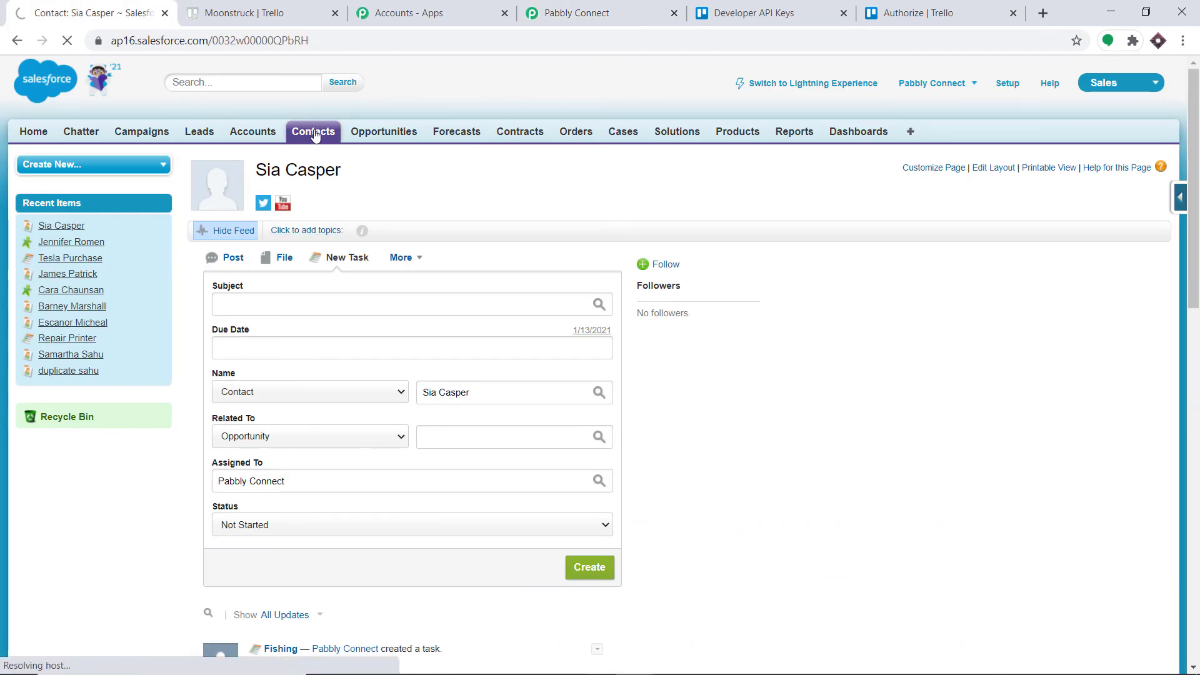
scroll(416, 248, "down", 3)
scroll(416, 248, "down", 1)
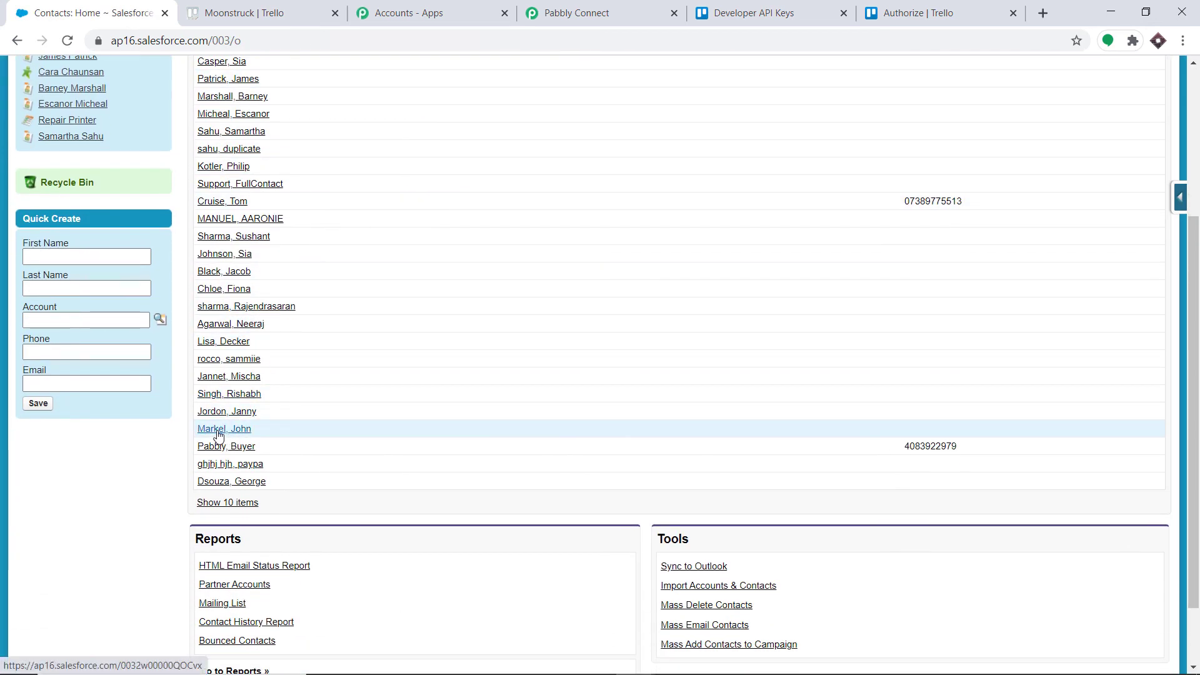
left_click(218, 431)
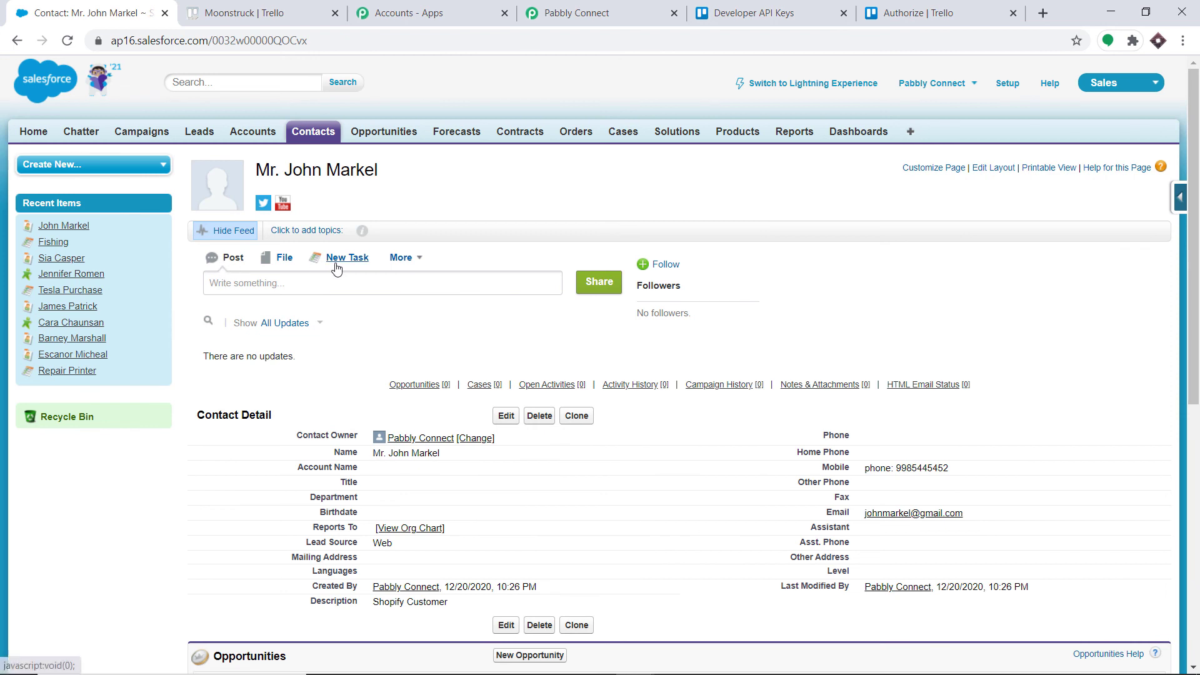
Step: Create a new task for this contact with the subject Hunting and the due date 1/25/2021
left_click(343, 259)
left_click(282, 306)
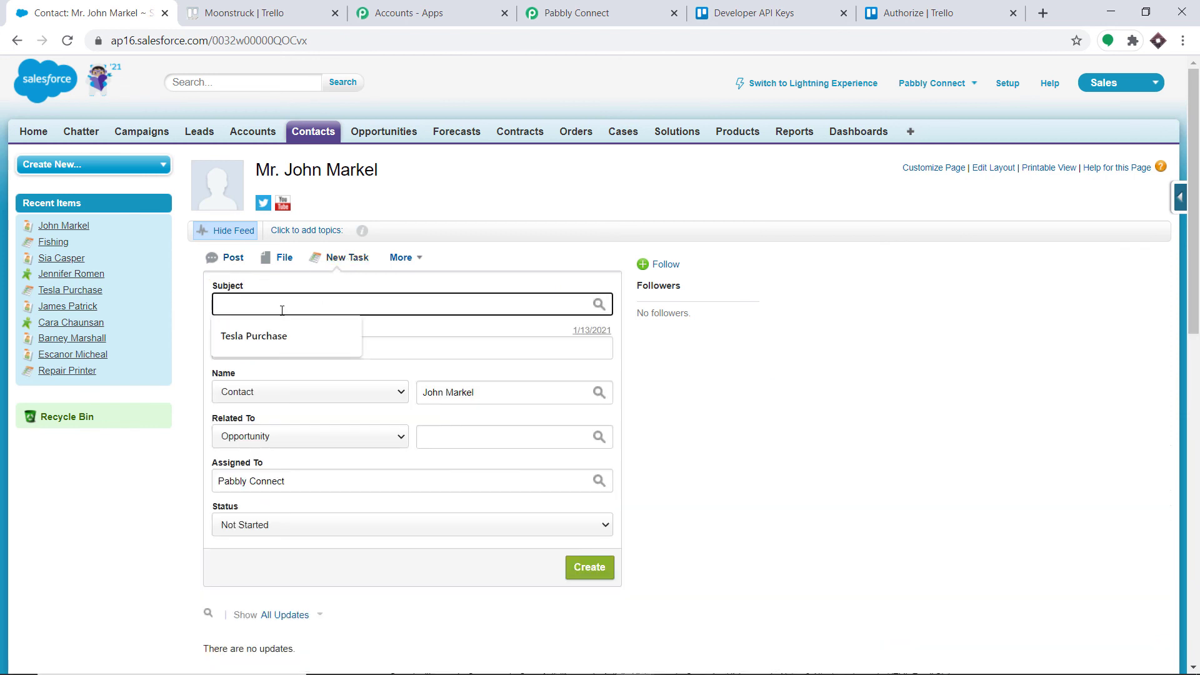
type("Hunting")
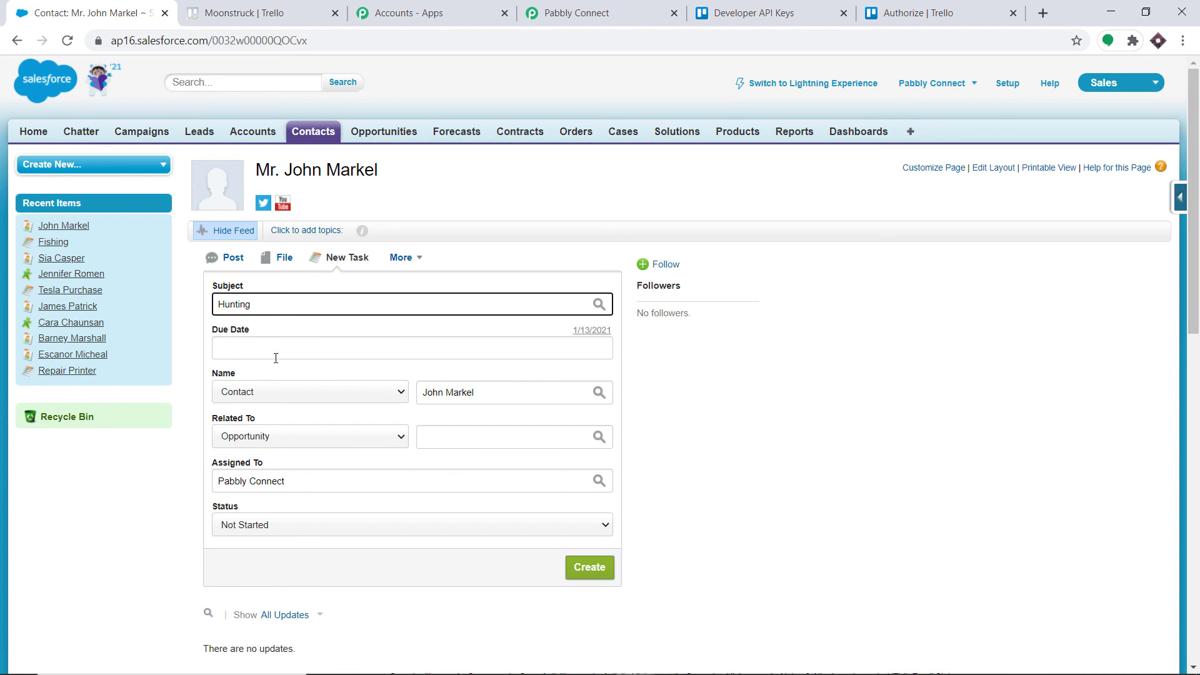
left_click(275, 358)
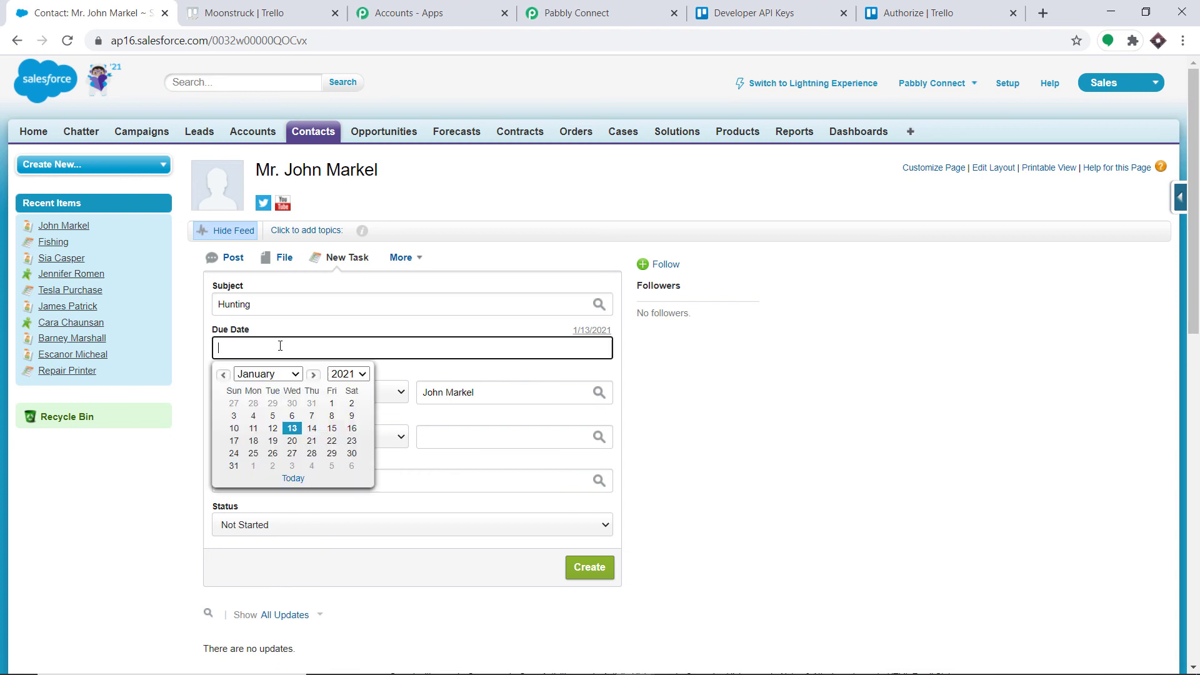
left_click(255, 454)
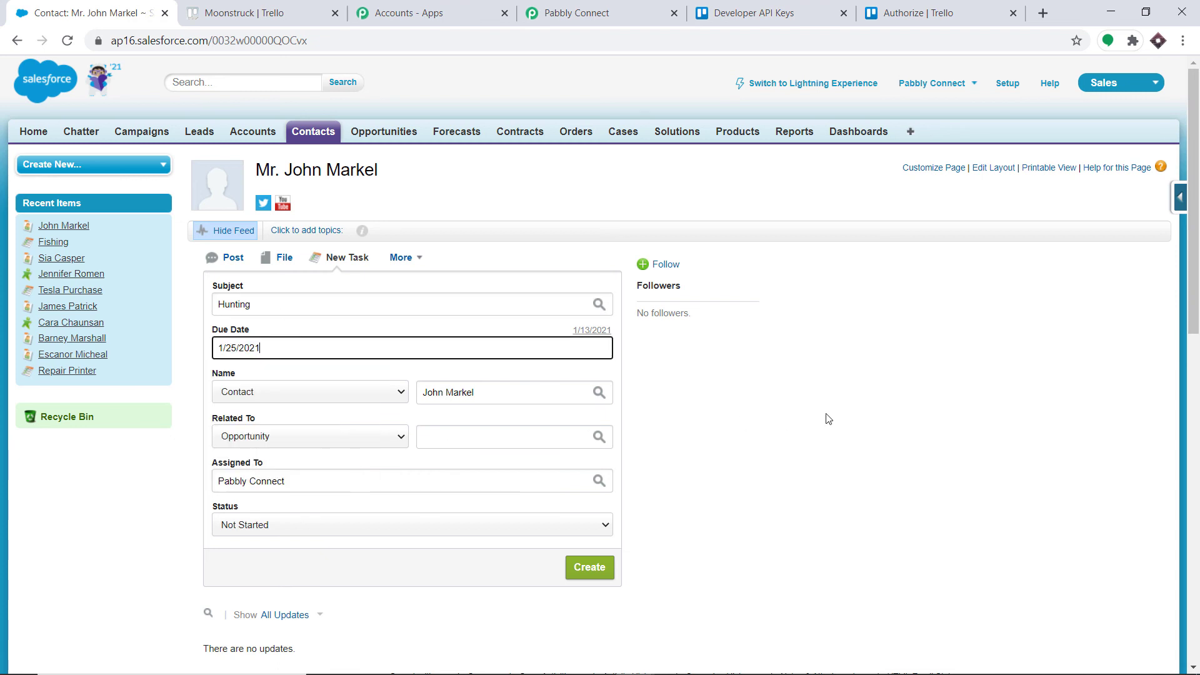
left_click(582, 568)
scroll(581, 565, "down", 6)
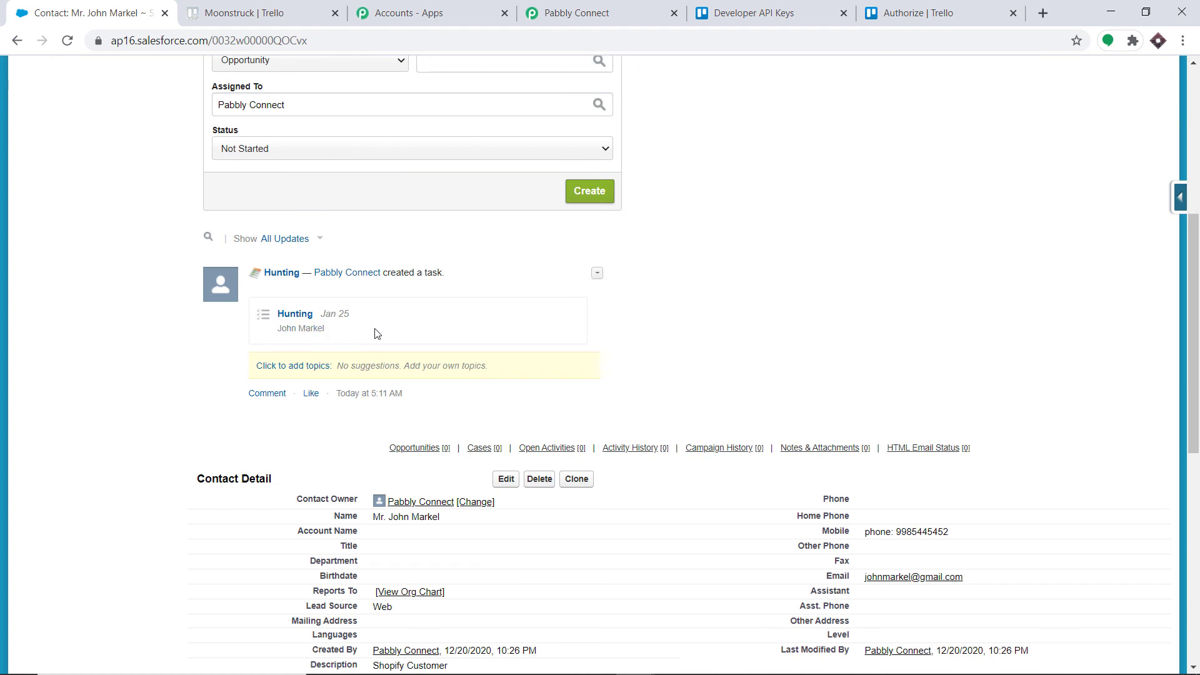
Step: Switch to Trello and reload the Moonstruck board to check the North Pole list for the Hunting card
left_click(250, 13)
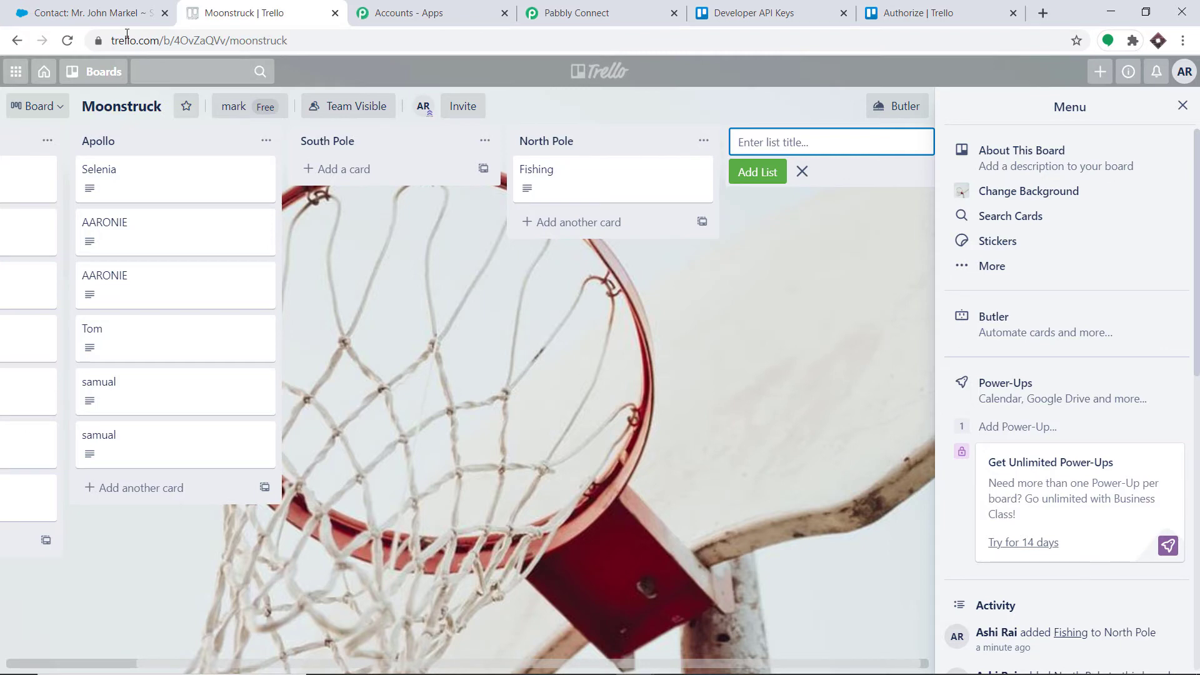
left_click(67, 41)
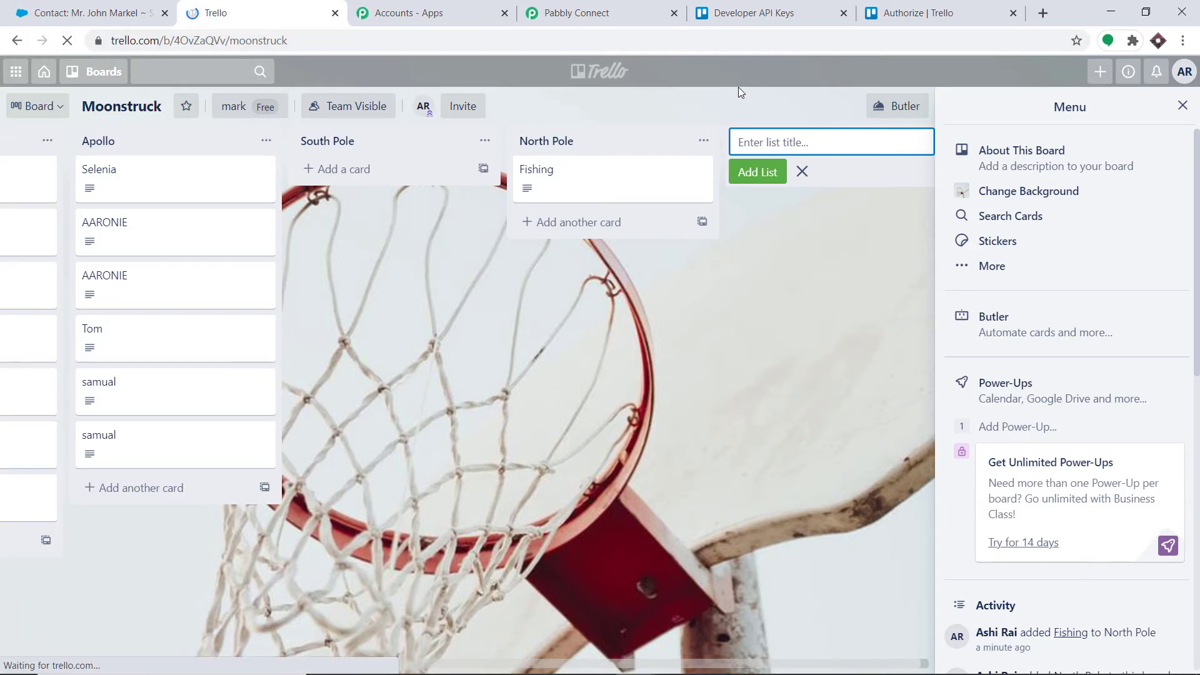